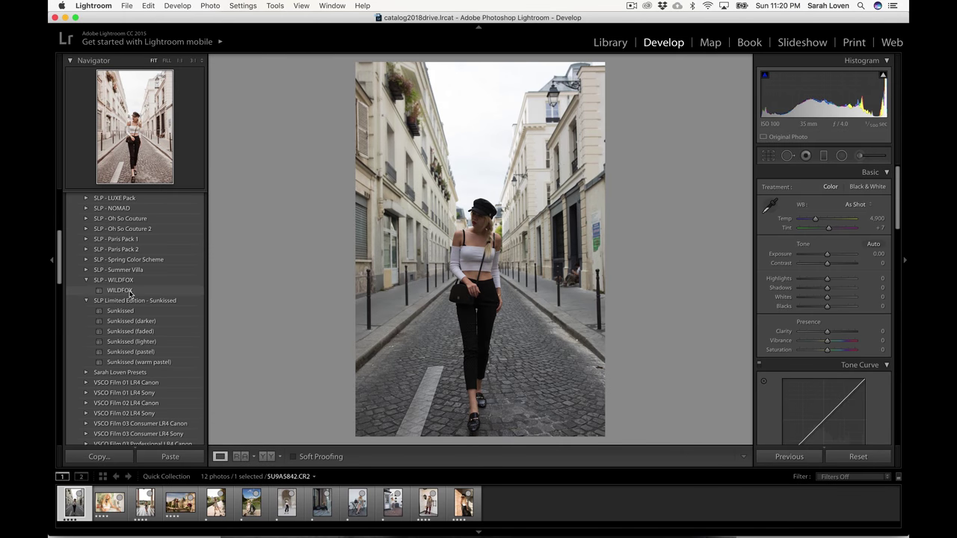
# Apply SLP - WILDFOX > WILDFOX to the street portrait and set Highlights to -100
pyautogui.click(128, 290)
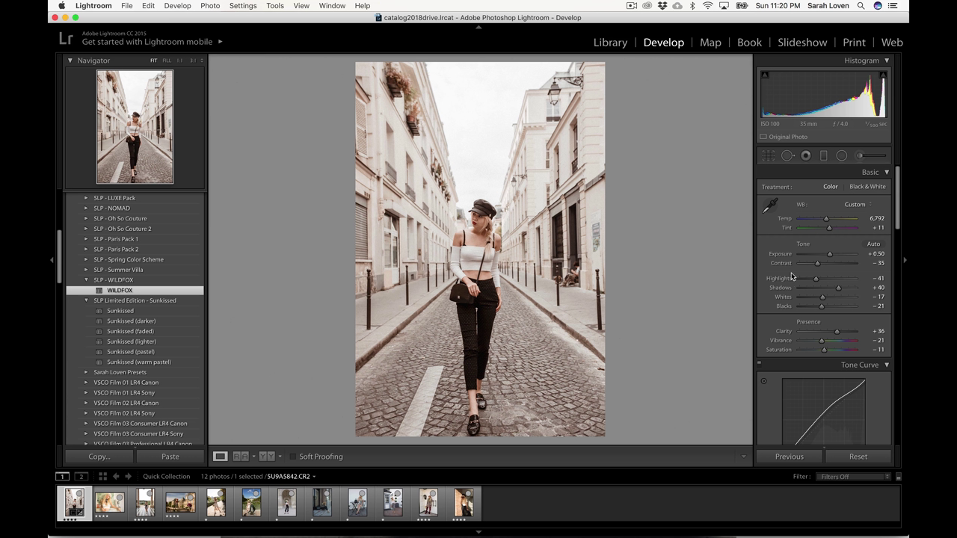
pyautogui.moveTo(815, 280); pyautogui.dragTo(779, 278)
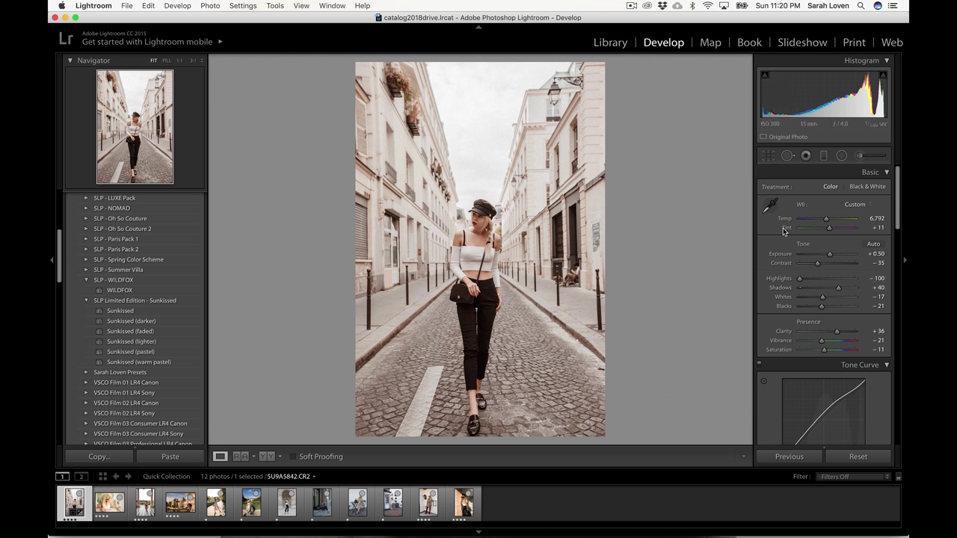
pyautogui.scroll(-15, 777, 234)
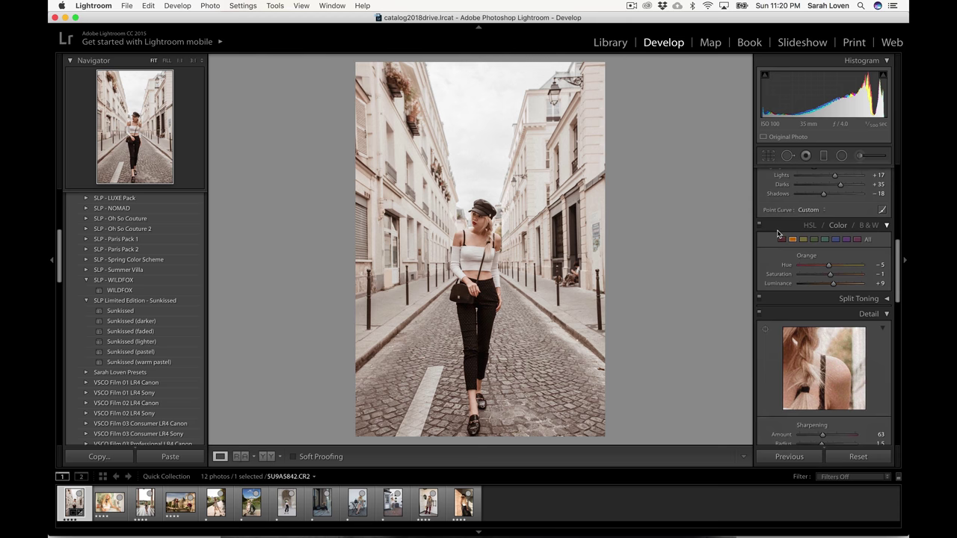
pyautogui.scroll(-12, 776, 234)
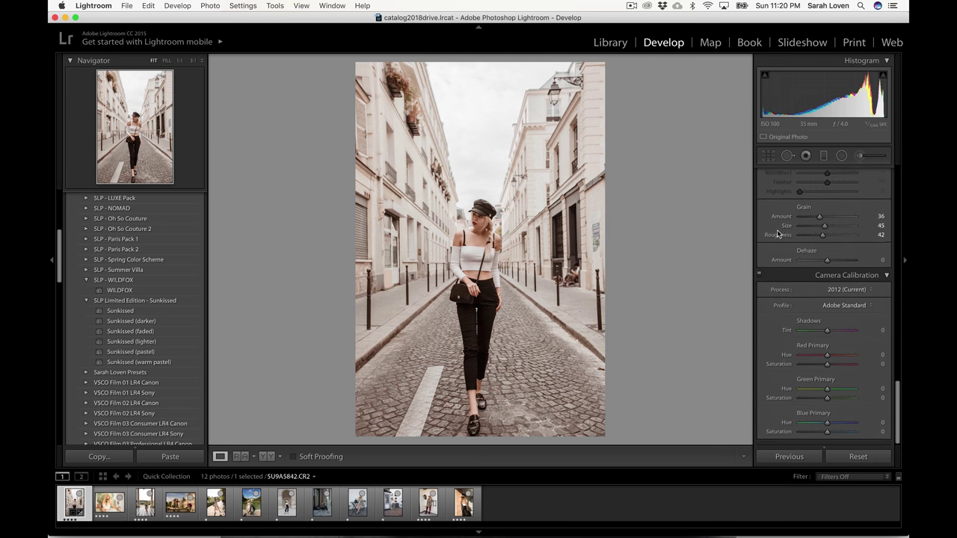
pyautogui.scroll(10, 777, 234)
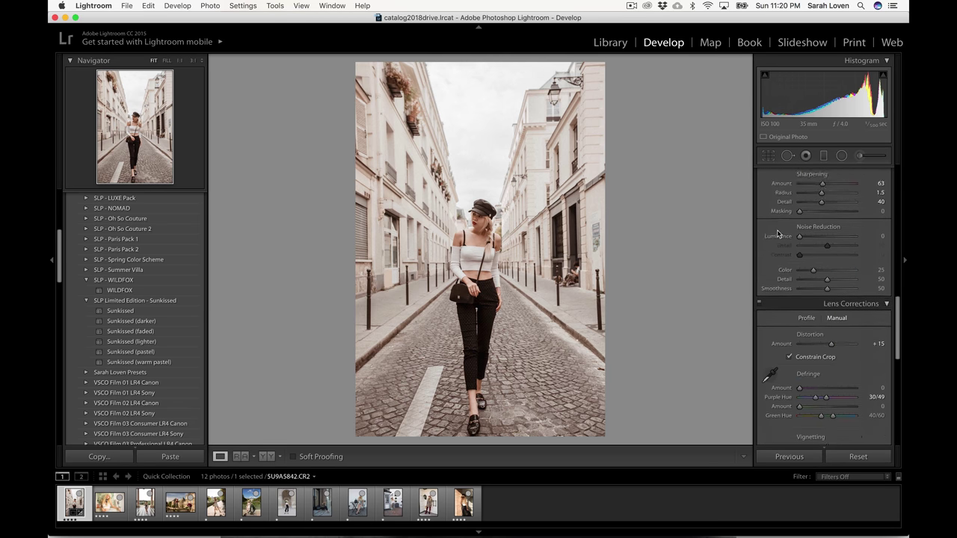
pyautogui.scroll(10, 777, 234)
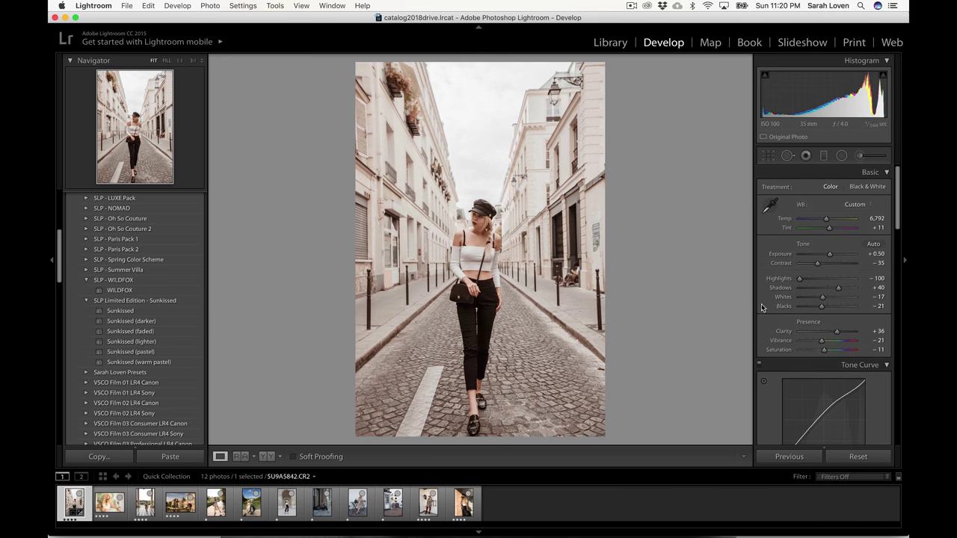
# Shift the Orange hue toward red and slightly lower Orange saturation
pyautogui.scroll(-2, 761, 308)
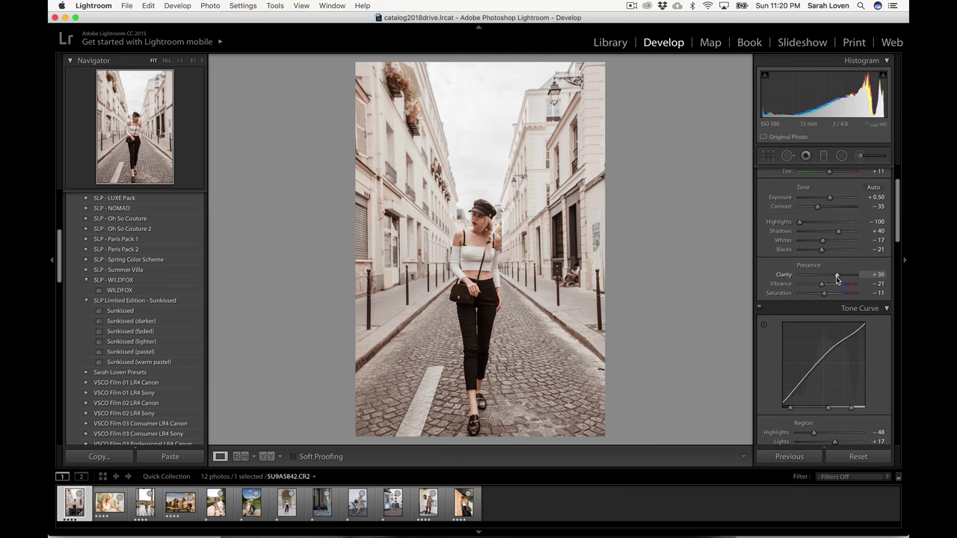
pyautogui.scroll(-9, 837, 279)
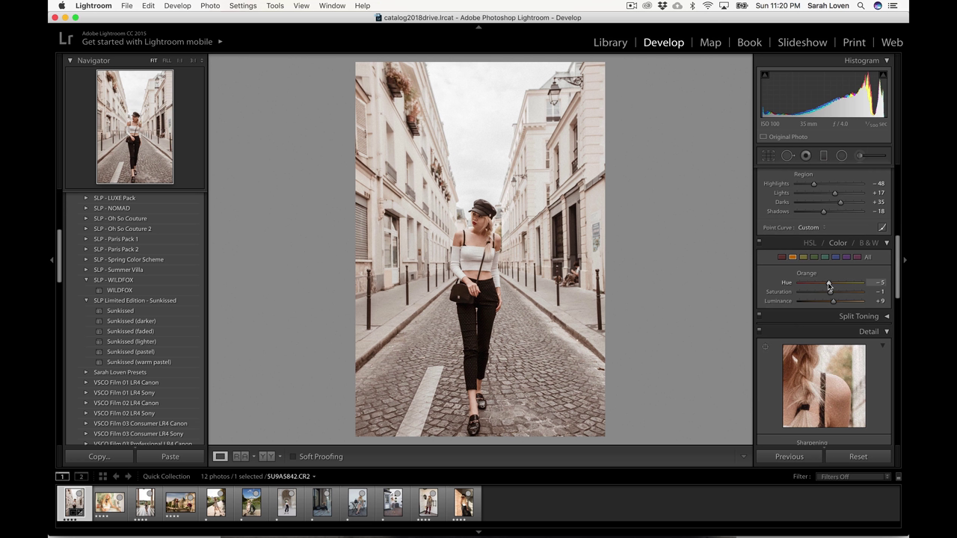
pyautogui.moveTo(827, 284); pyautogui.dragTo(822, 284)
pyautogui.moveTo(822, 285); pyautogui.dragTo(813, 284)
pyautogui.moveTo(830, 294); pyautogui.dragTo(836, 304)
# Lower Yellow saturation to -32 and compare the edit with the original
pyautogui.click(803, 258)
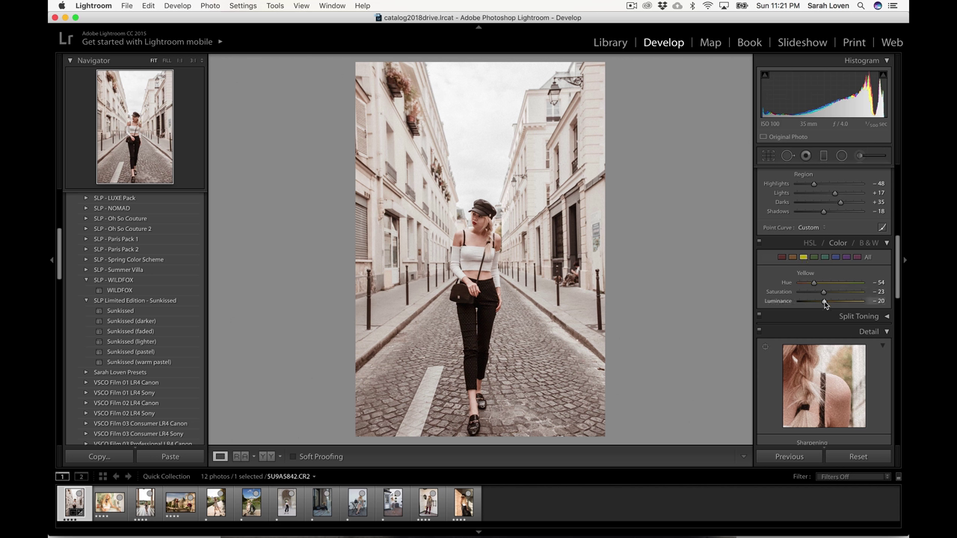
pyautogui.moveTo(825, 304); pyautogui.dragTo(800, 302)
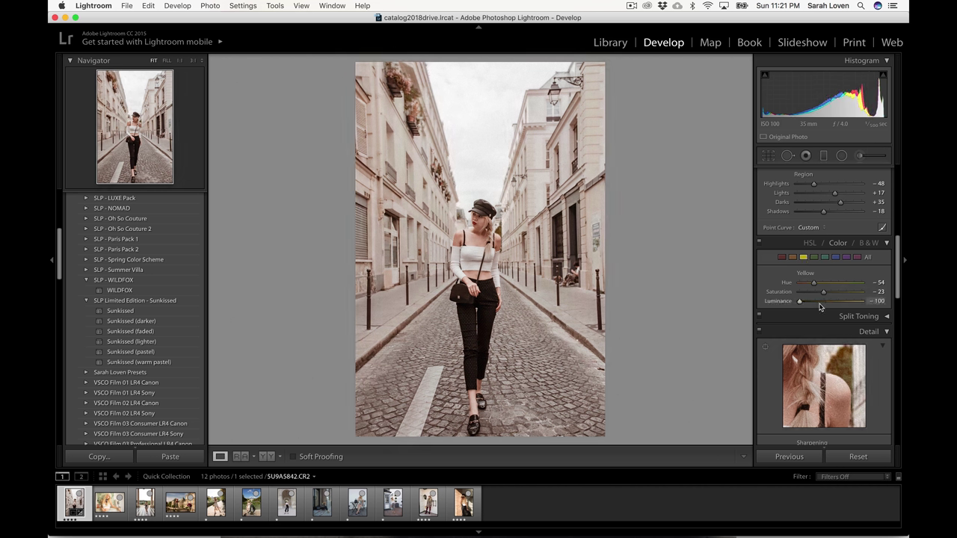
pyautogui.press('super+z')
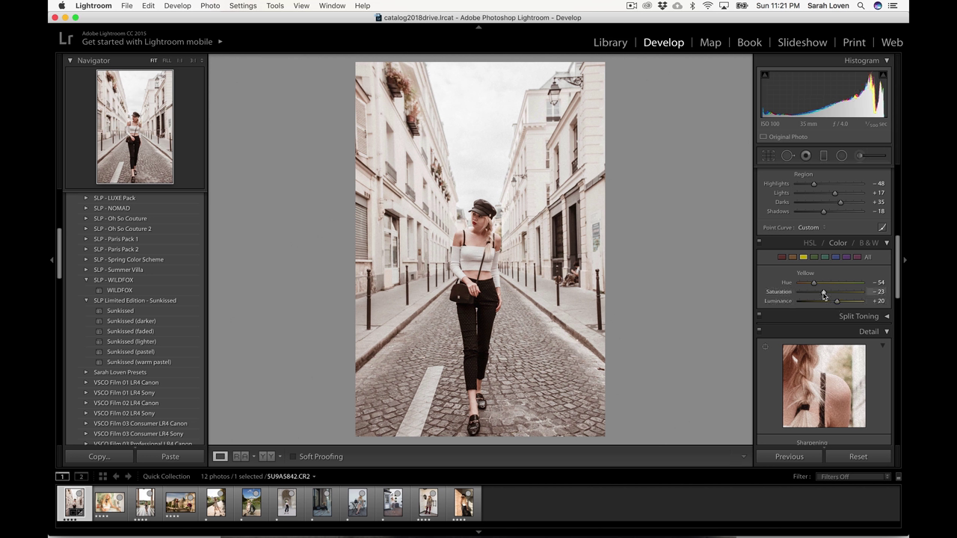
pyautogui.moveTo(822, 295); pyautogui.dragTo(797, 282)
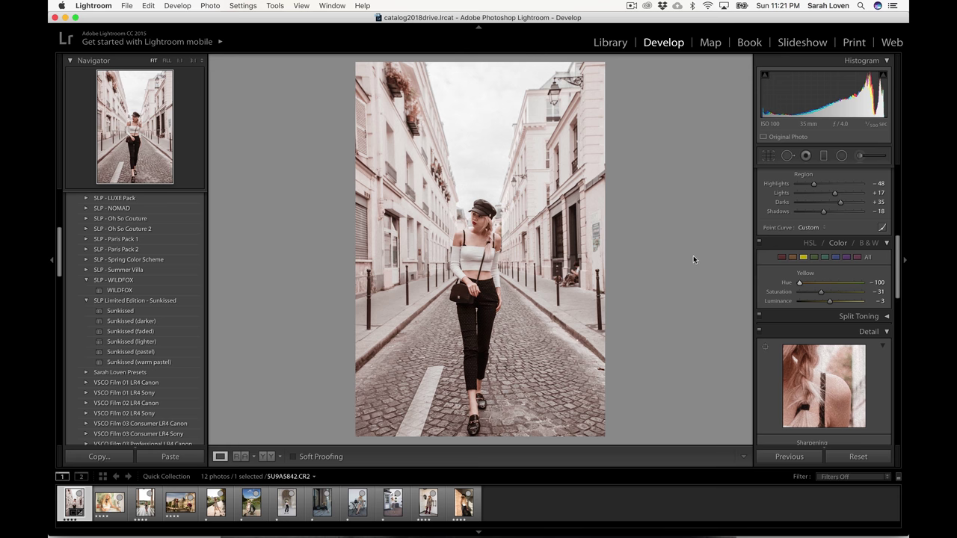
pyautogui.press('\\')
pyautogui.press('\\')
# Push Green luminance to -100 and pull Green saturation and hue down
pyautogui.click(814, 256)
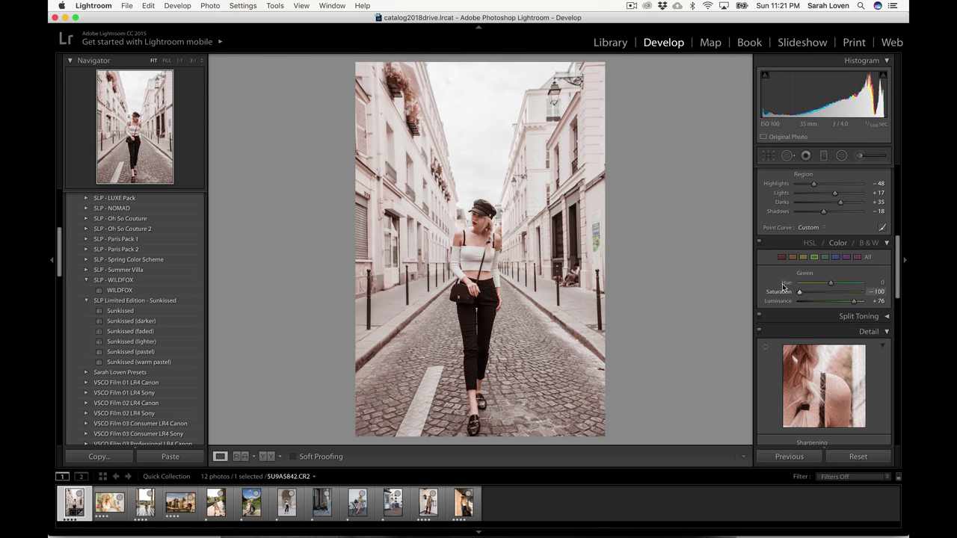
pyautogui.moveTo(783, 287)
pyautogui.mouseDown()
pyautogui.moveTo(825, 290)
pyautogui.moveTo(794, 291)
pyautogui.mouseUp()
pyautogui.moveTo(854, 302); pyautogui.dragTo(777, 302)
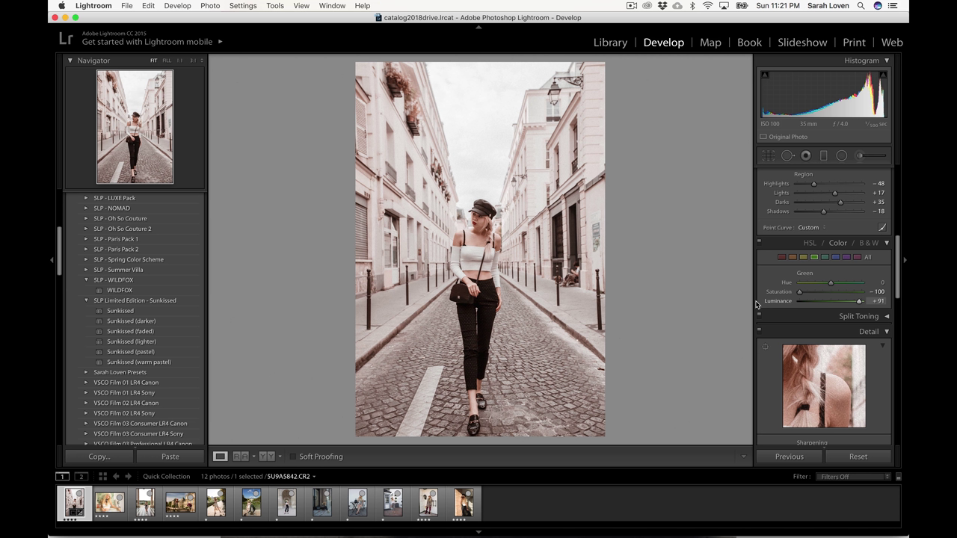
pyautogui.moveTo(831, 286); pyautogui.dragTo(790, 283)
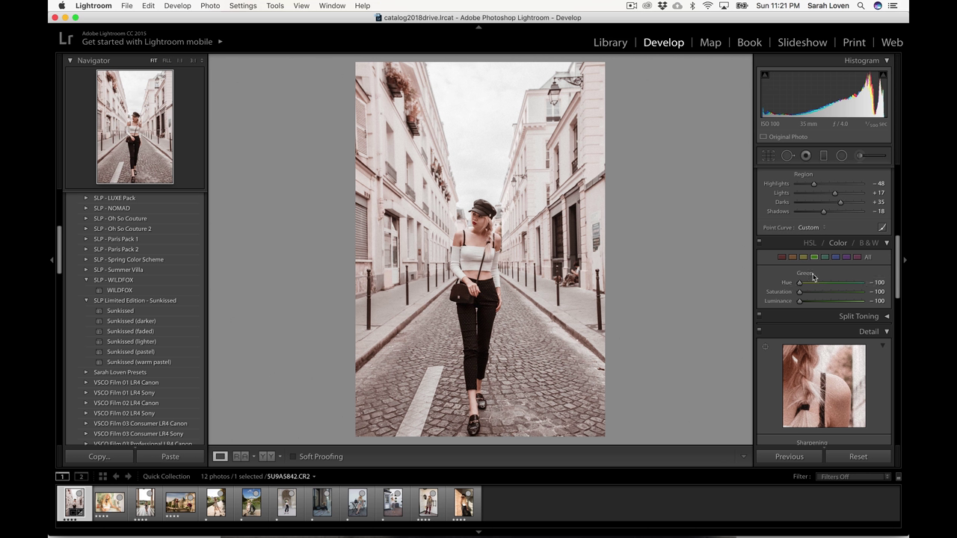
# Zoom to 1:1 on the woman's face and set Sharpening Amount 67, Radius 1.7, Detail 48
pyautogui.scroll(-5, 818, 275)
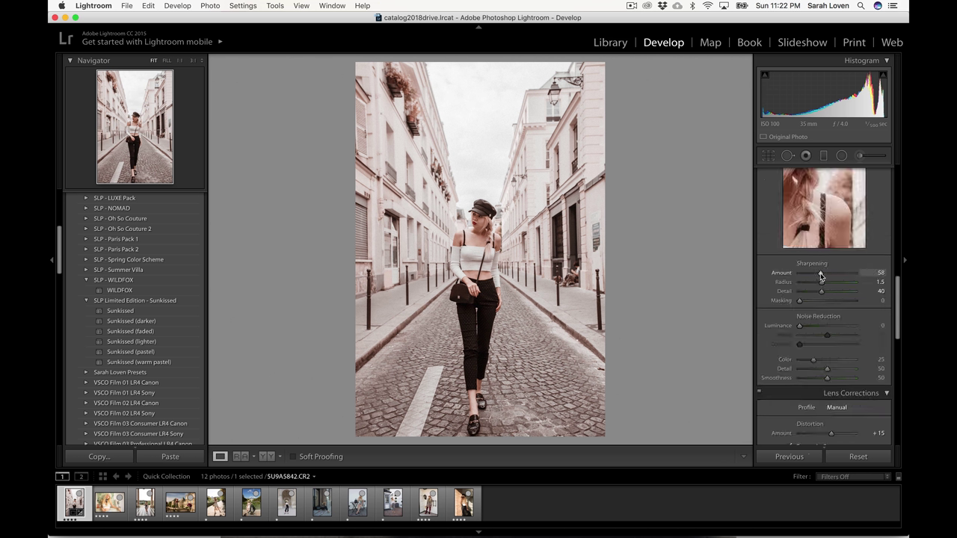
pyautogui.press('z')
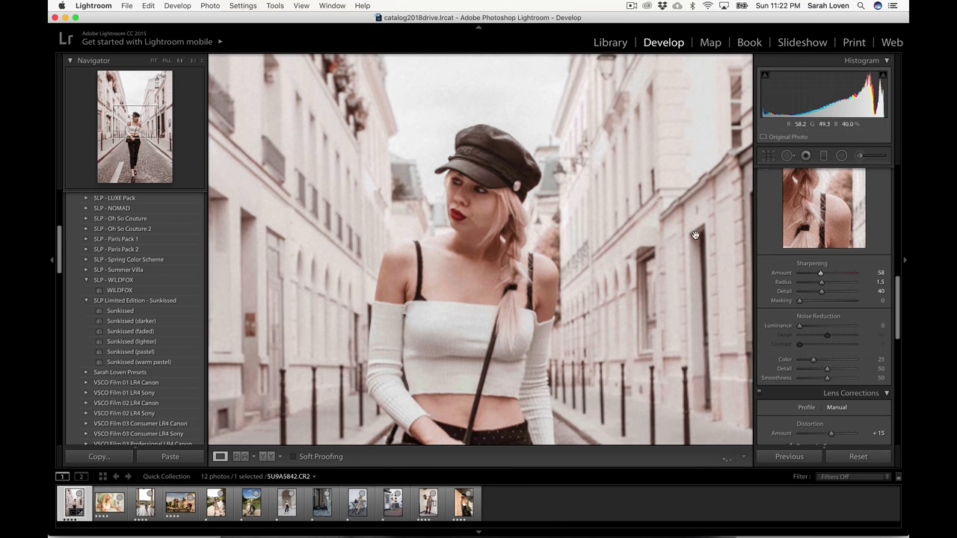
pyautogui.scroll(2, 823, 238)
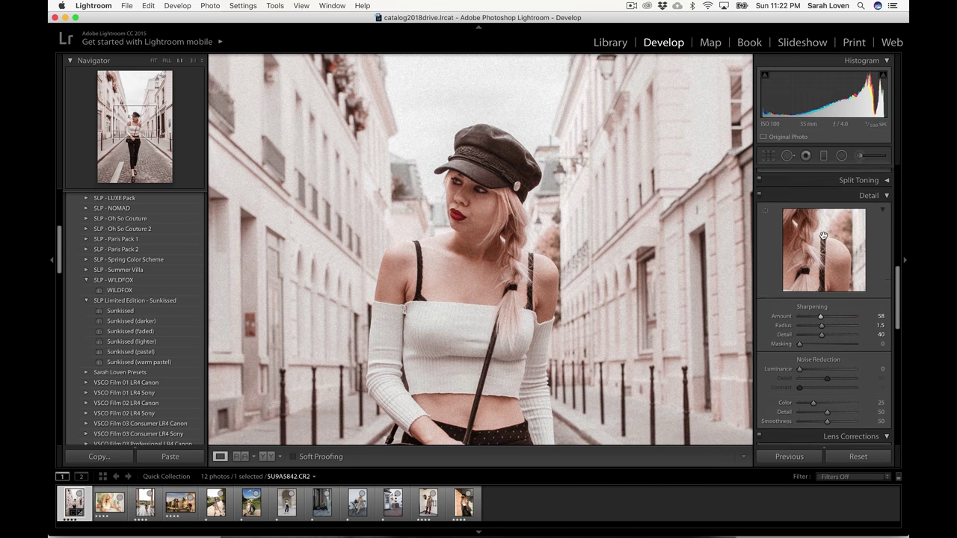
pyautogui.click(765, 221)
pyautogui.click(446, 219)
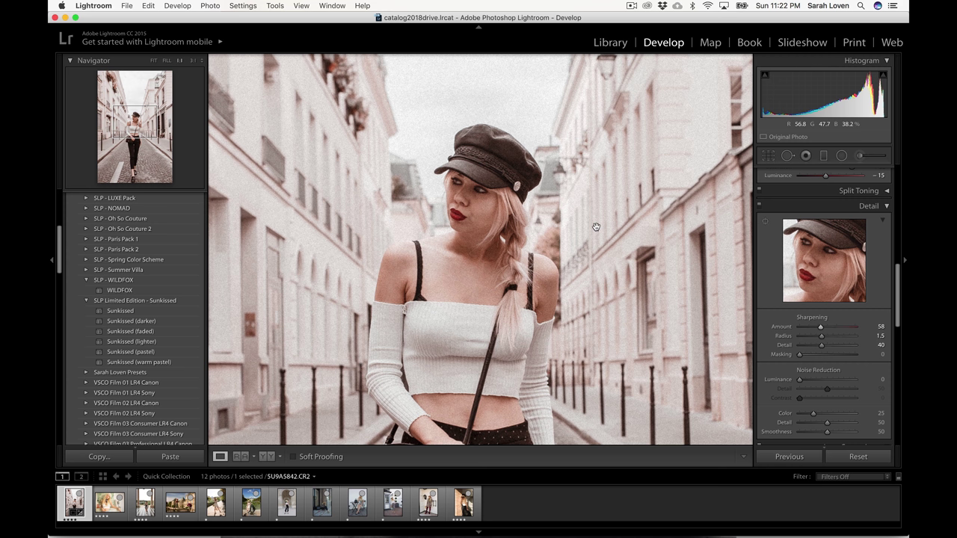
pyautogui.moveTo(820, 326); pyautogui.dragTo(826, 349)
pyautogui.press('z')
# Try Luminance noise reduction at 1:1 on the woman, leaving it at 0
pyautogui.scroll(-3, 777, 269)
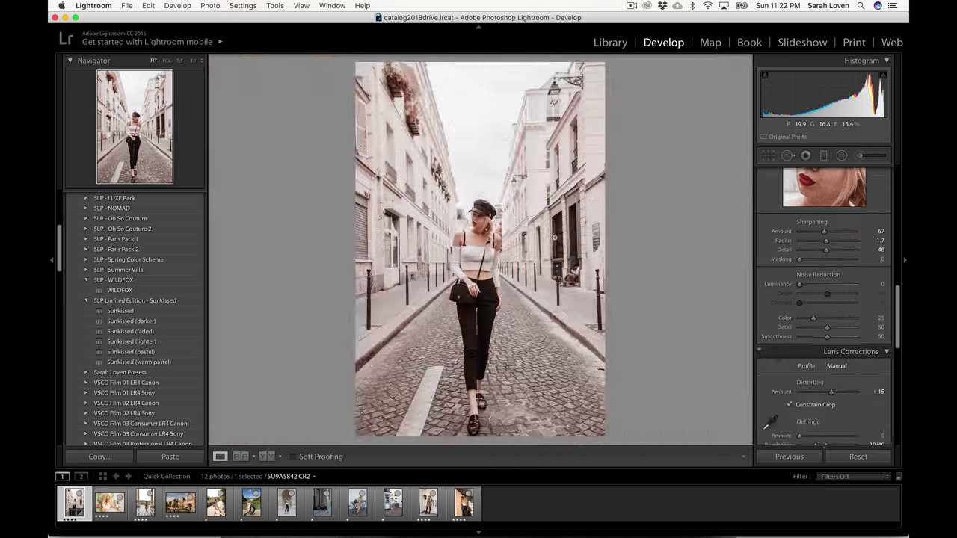
pyautogui.scroll(2, 784, 278)
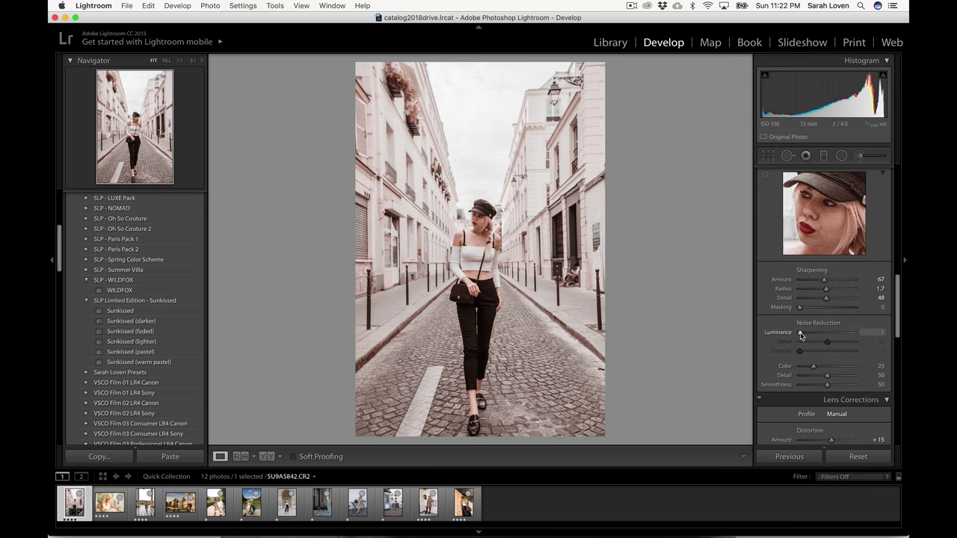
pyautogui.moveTo(800, 336); pyautogui.dragTo(805, 336)
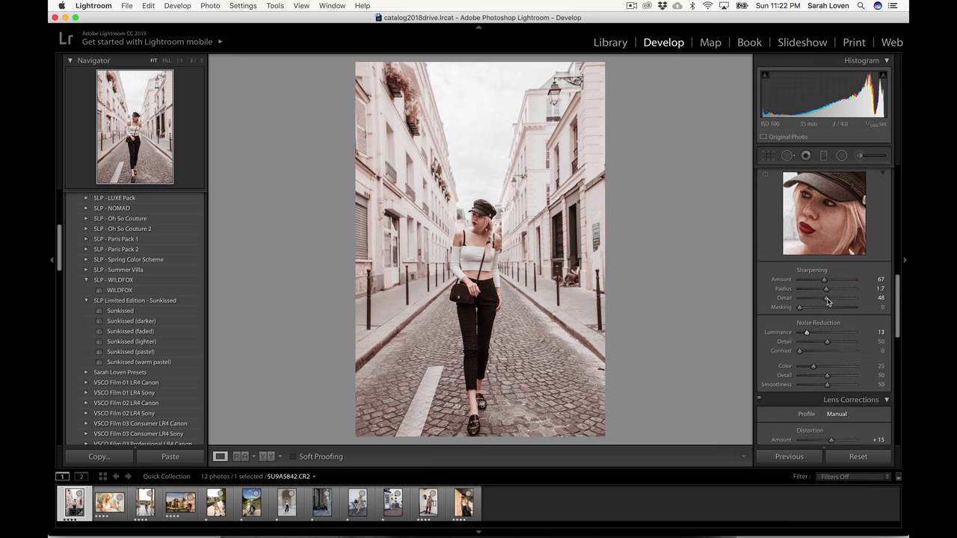
pyautogui.click(484, 229)
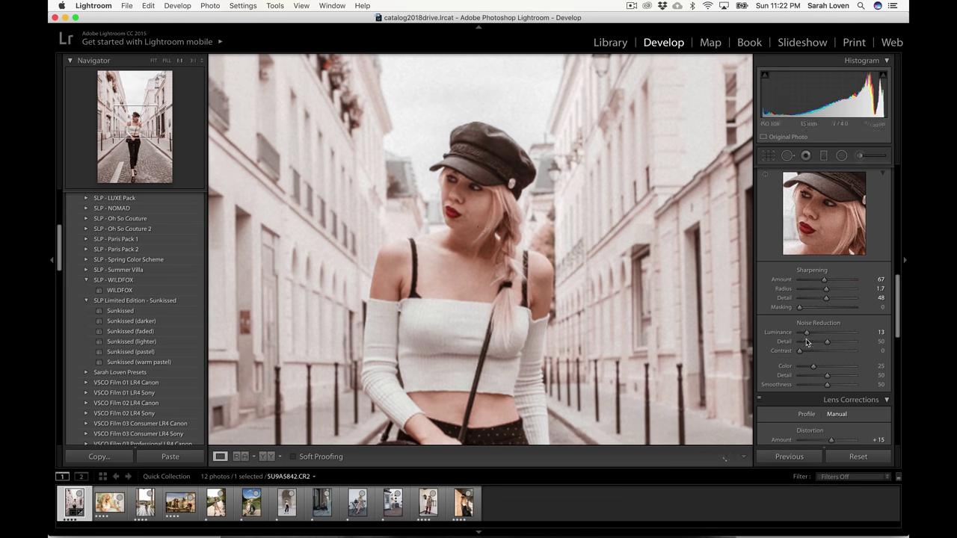
pyautogui.moveTo(806, 333)
pyautogui.mouseDown()
pyautogui.moveTo(817, 333)
pyautogui.moveTo(799, 335)
pyautogui.mouseUp()
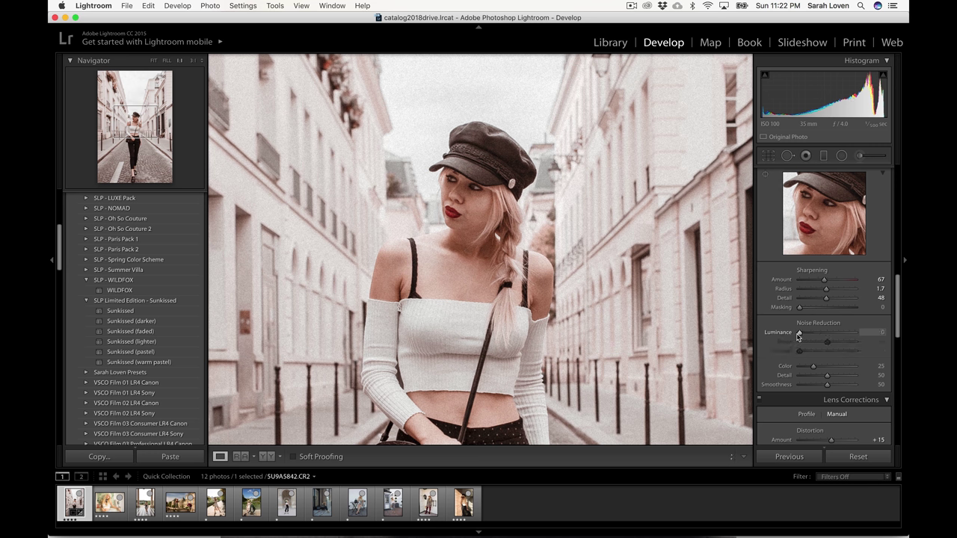
pyautogui.click(607, 283)
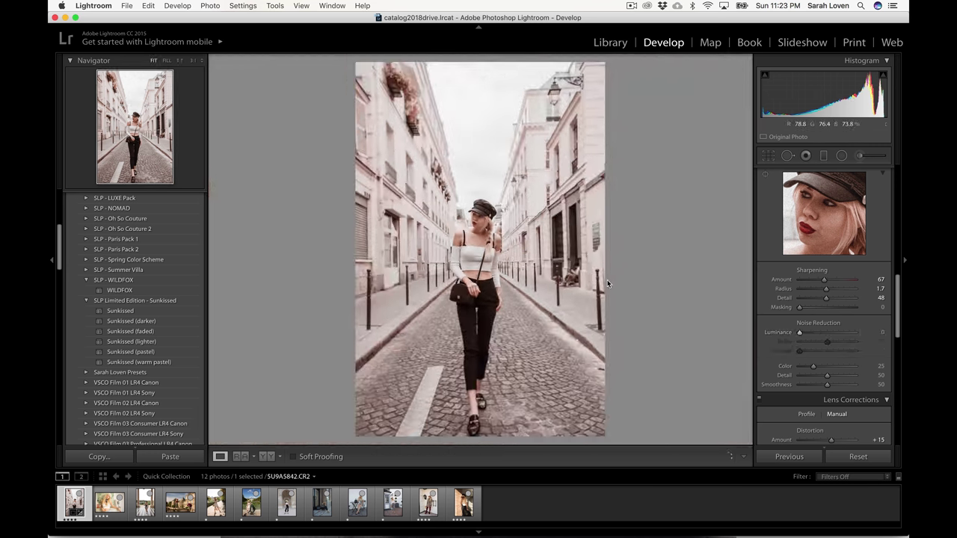
# Raise Grain Roughness to 44 and inspect the grain at 1:1
pyautogui.scroll(-15, 776, 346)
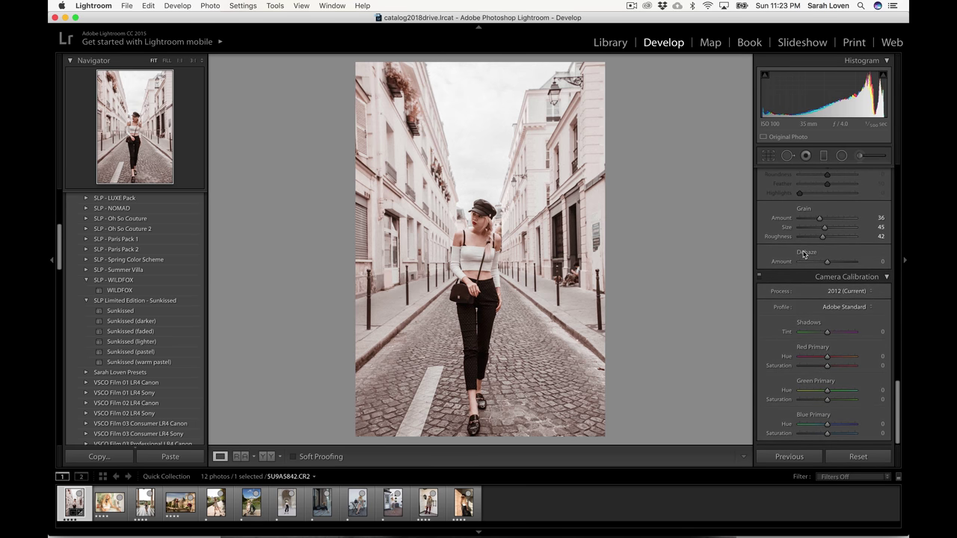
pyautogui.scroll(3, 805, 255)
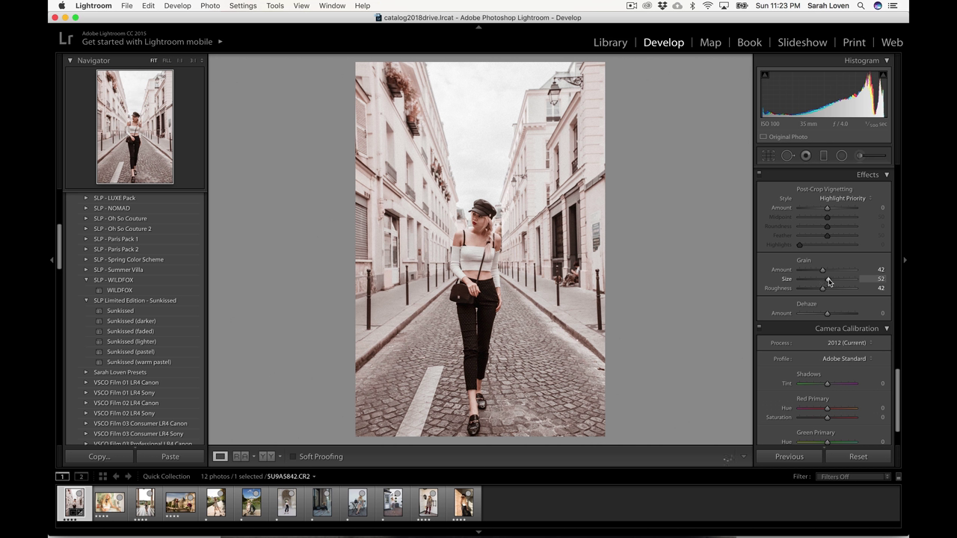
pyautogui.click(822, 289)
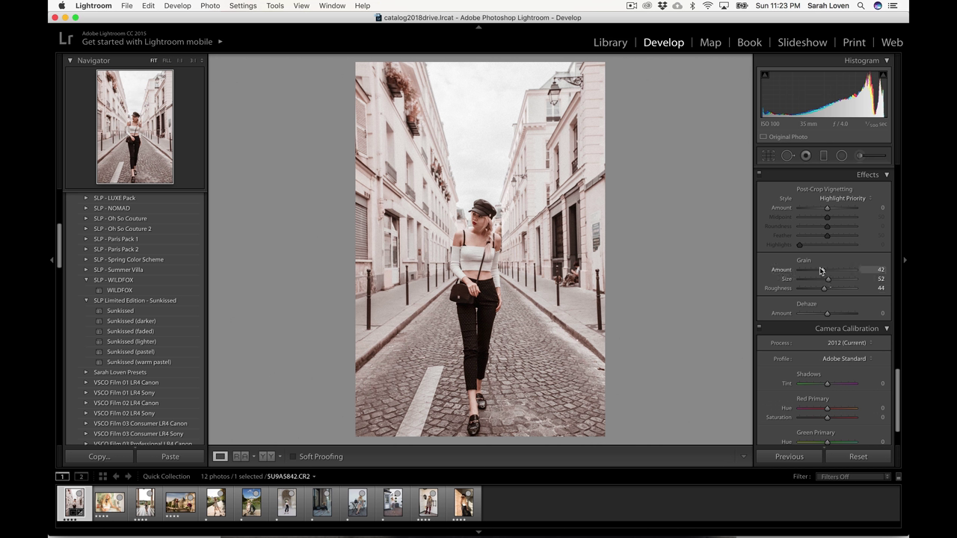
pyautogui.click(487, 229)
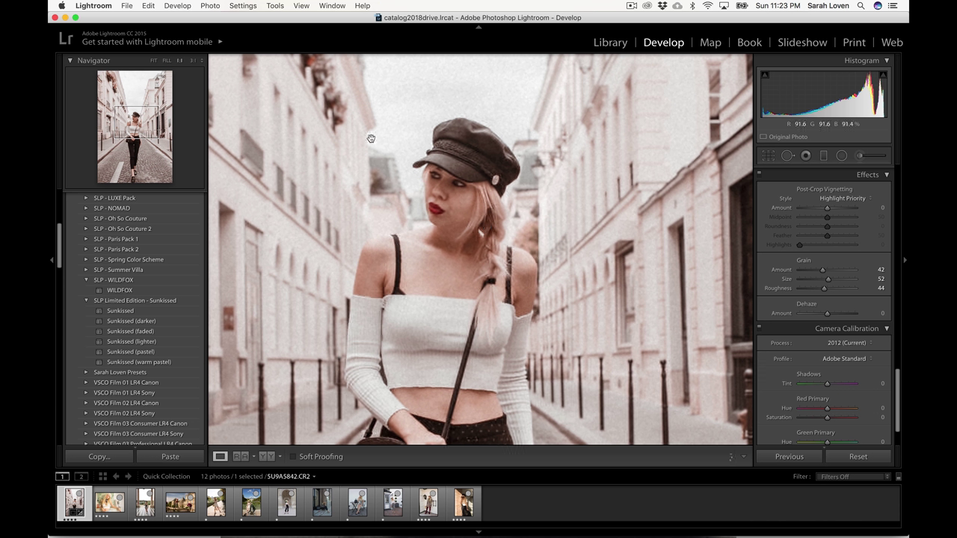
pyautogui.click(473, 251)
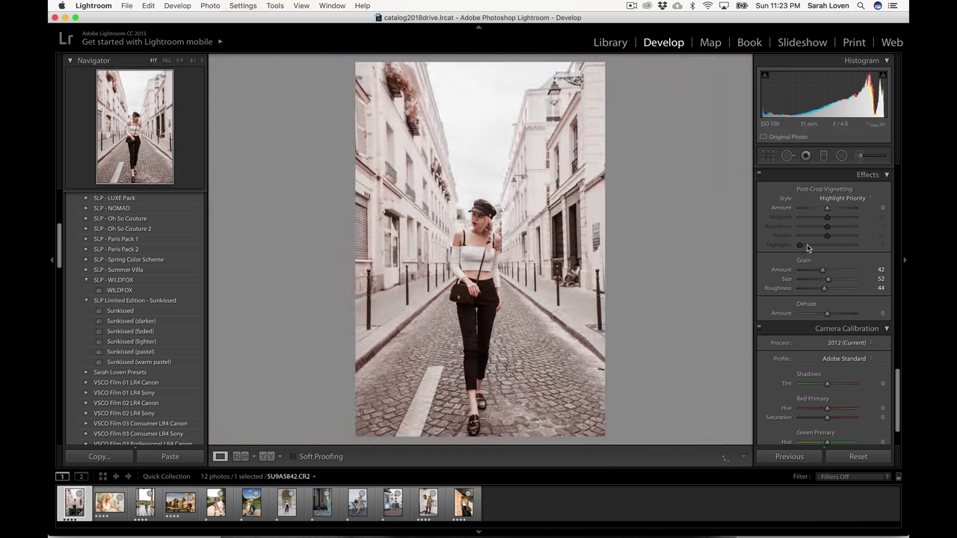
# Check the +15 Distortion correction against the grid, keeping it at +15
pyautogui.scroll(5, 830, 307)
pyautogui.moveTo(831, 299); pyautogui.dragTo(830, 299)
pyautogui.click(798, 299)
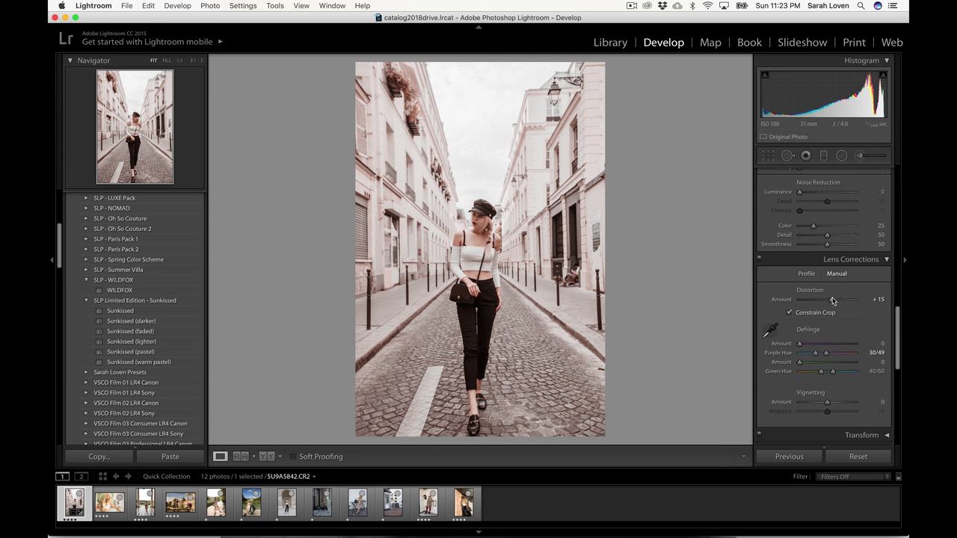
pyautogui.moveTo(832, 299); pyautogui.dragTo(833, 303)
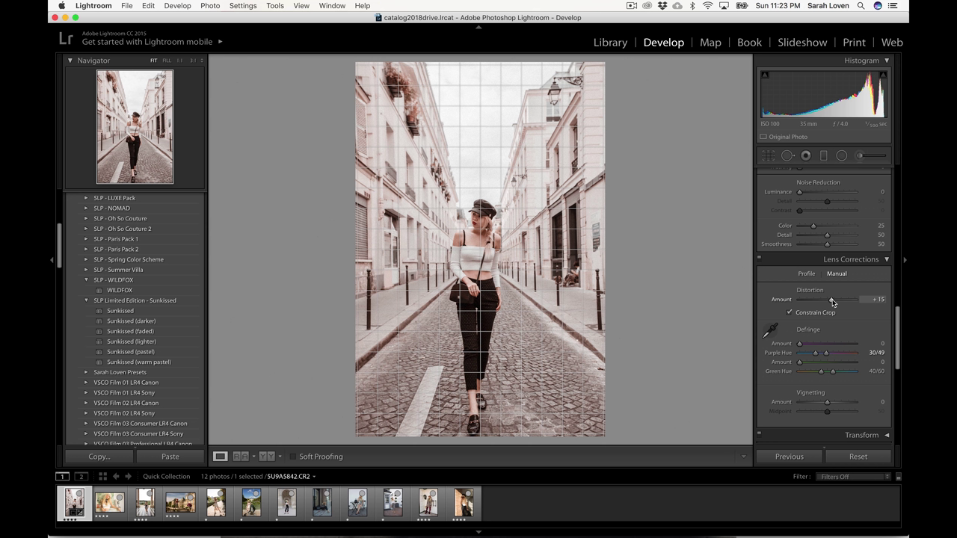
pyautogui.moveTo(833, 302); pyautogui.dragTo(832, 302)
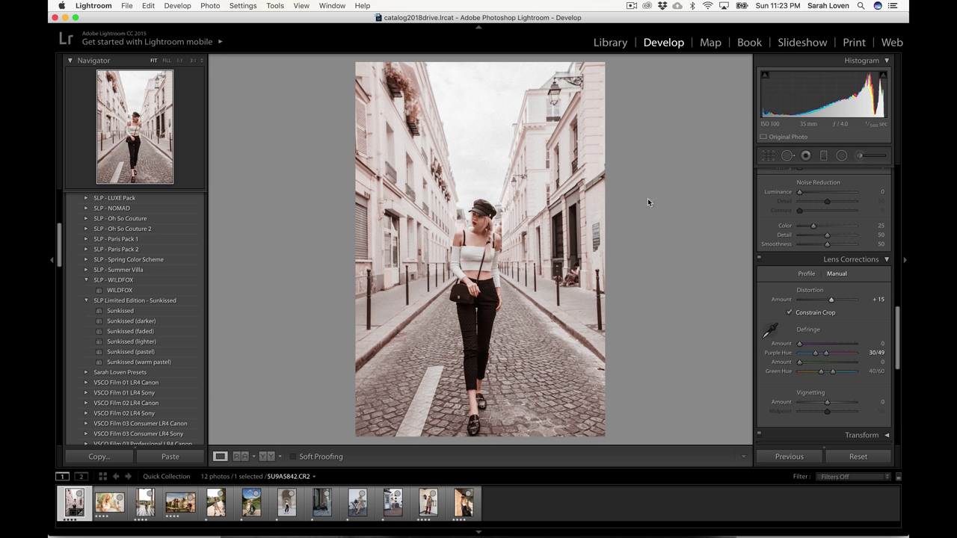
# Add a +27 lens Vignetting Amount to darken the corners
pyautogui.scroll(-3, 783, 291)
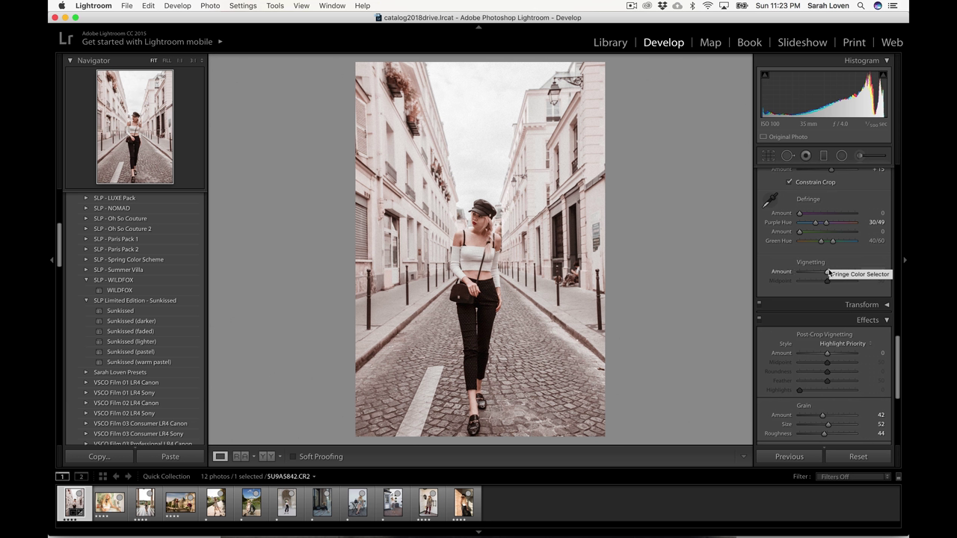
pyautogui.moveTo(827, 274)
pyautogui.mouseDown()
pyautogui.moveTo(852, 276)
pyautogui.moveTo(827, 274)
pyautogui.mouseUp()
pyautogui.scroll(-3, 807, 289)
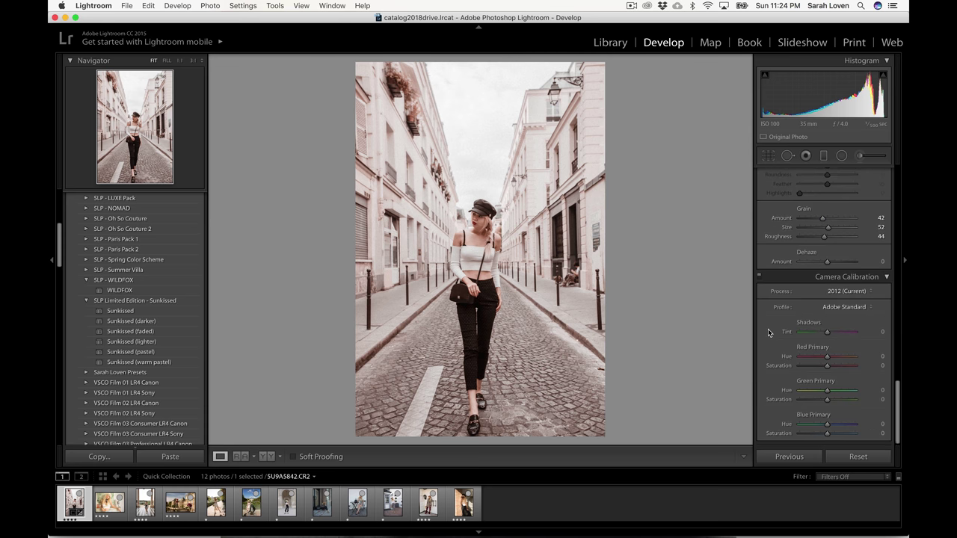
# Warm the white balance to Temp 7,232 with Tint -8
pyautogui.scroll(15, 768, 329)
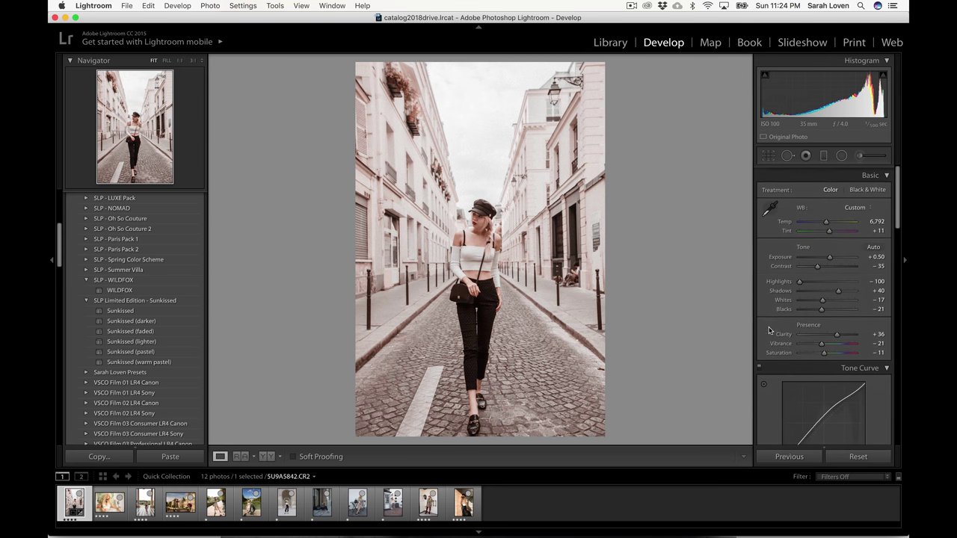
pyautogui.scroll(-1, 769, 331)
pyautogui.moveTo(825, 219); pyautogui.dragTo(825, 231)
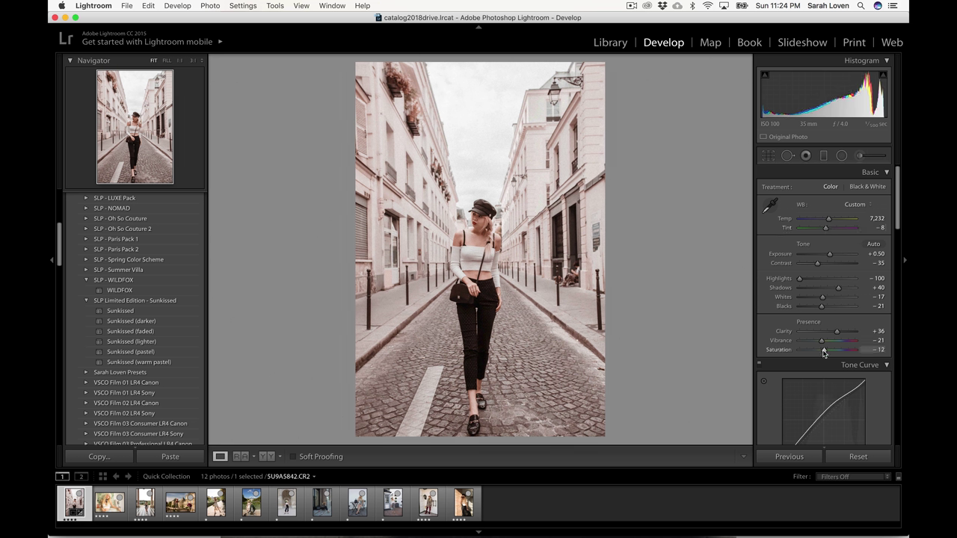
# Compare Before/After, then switch to the blonde woman's mantelpiece portrait
pyautogui.press('\\')
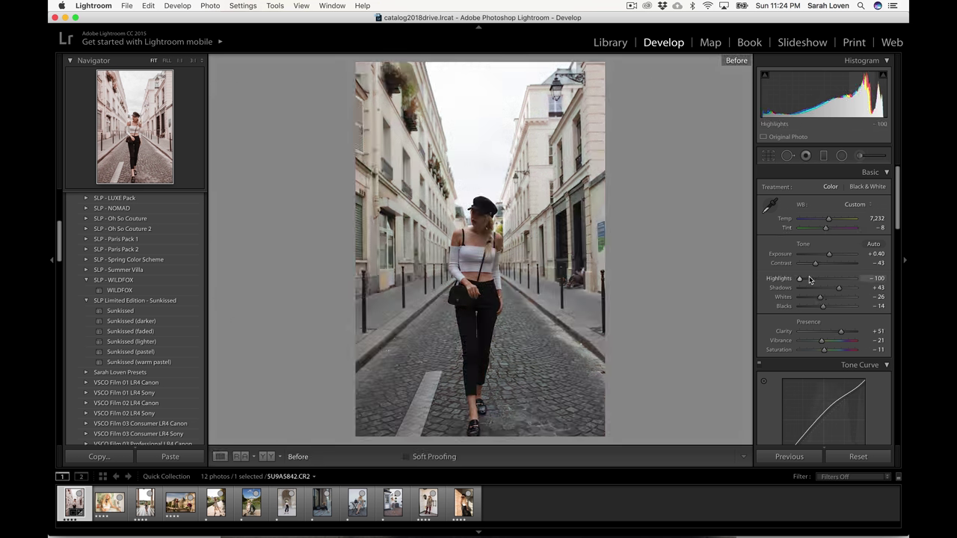
pyautogui.press('\\')
pyautogui.press('\\')
pyautogui.press('\\')
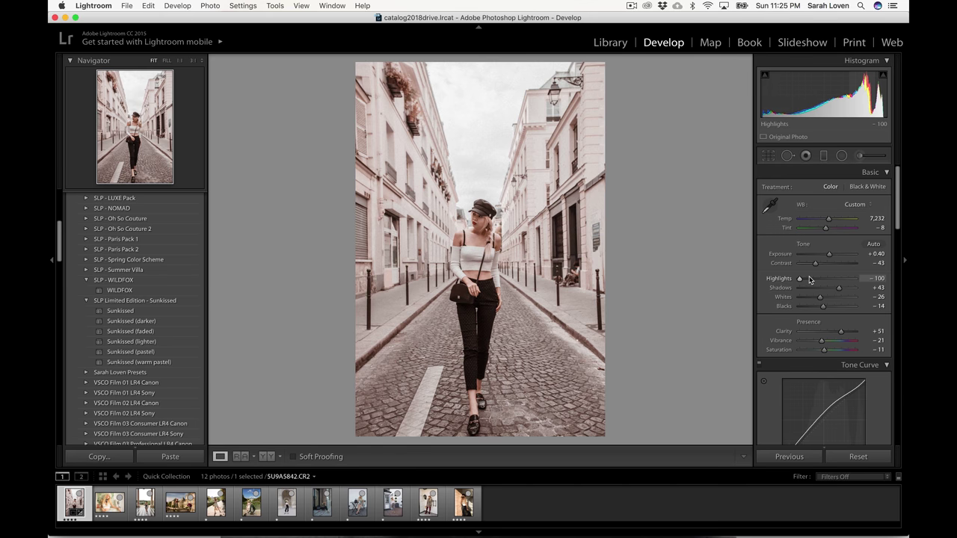
pyautogui.click(105, 505)
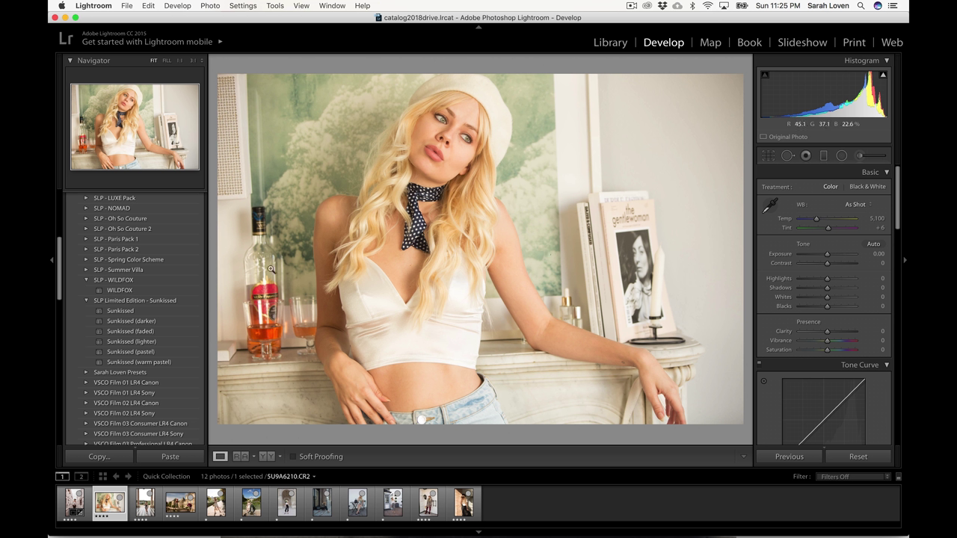
# Apply the WILDFOX preset, then set Exposure -0.45 and Highlights -100
pyautogui.click(134, 293)
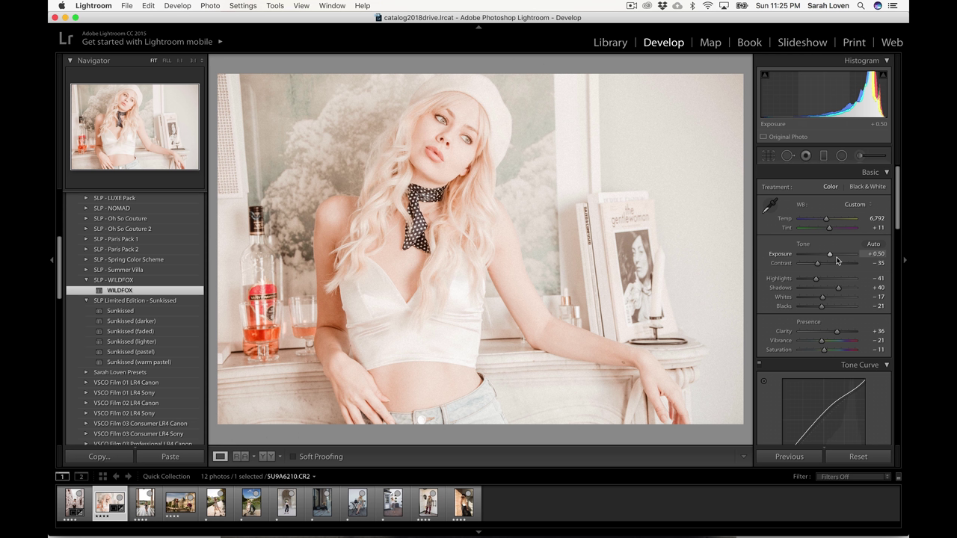
pyautogui.moveTo(829, 255); pyautogui.dragTo(824, 257)
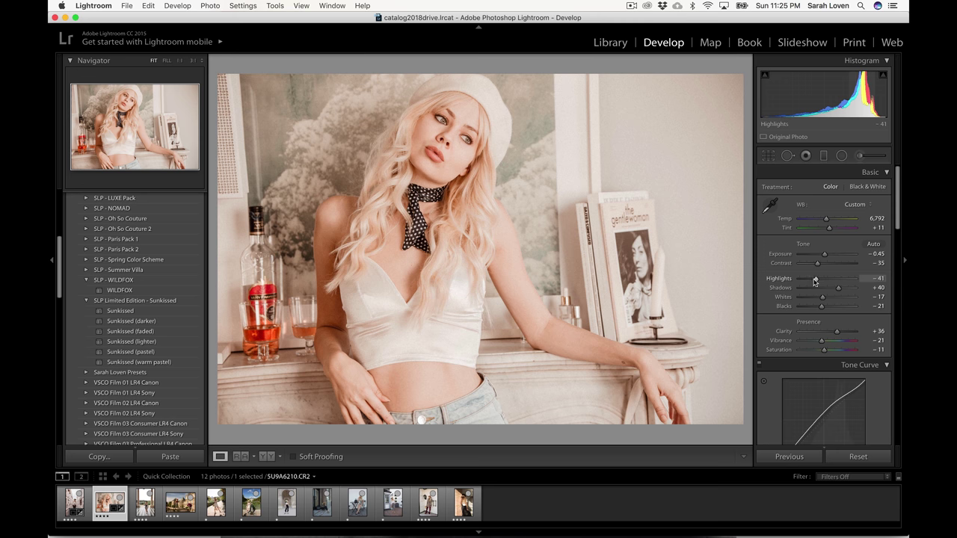
pyautogui.moveTo(814, 280)
pyautogui.mouseDown()
pyautogui.moveTo(786, 280)
pyautogui.moveTo(825, 290)
pyautogui.mouseUp()
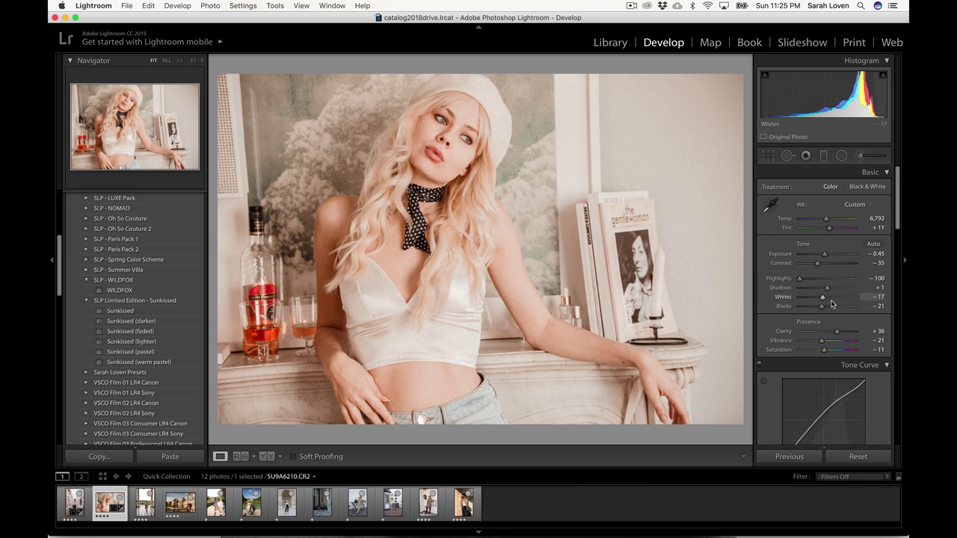
# Reset the Tone Curve Lights and Darks sliders
pyautogui.scroll(-5, 822, 299)
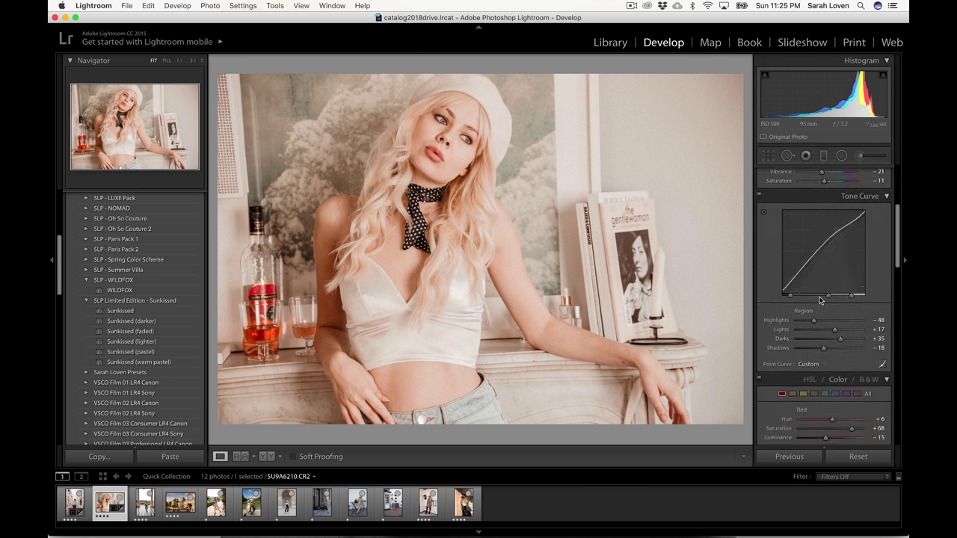
pyautogui.scroll(-2, 820, 301)
pyautogui.doubleClick(834, 282)
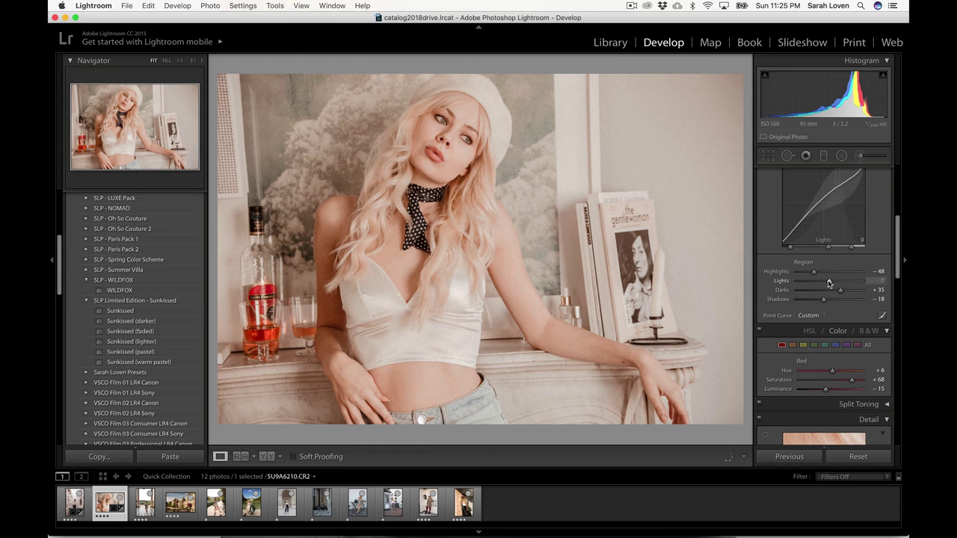
pyautogui.doubleClick(839, 290)
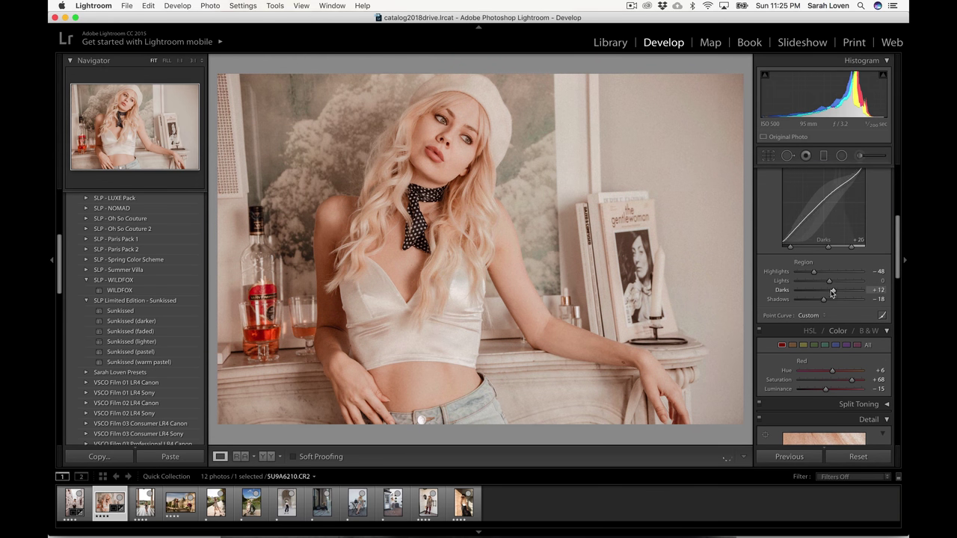
# Lift Shadows to +20
pyautogui.scroll(10, 831, 292)
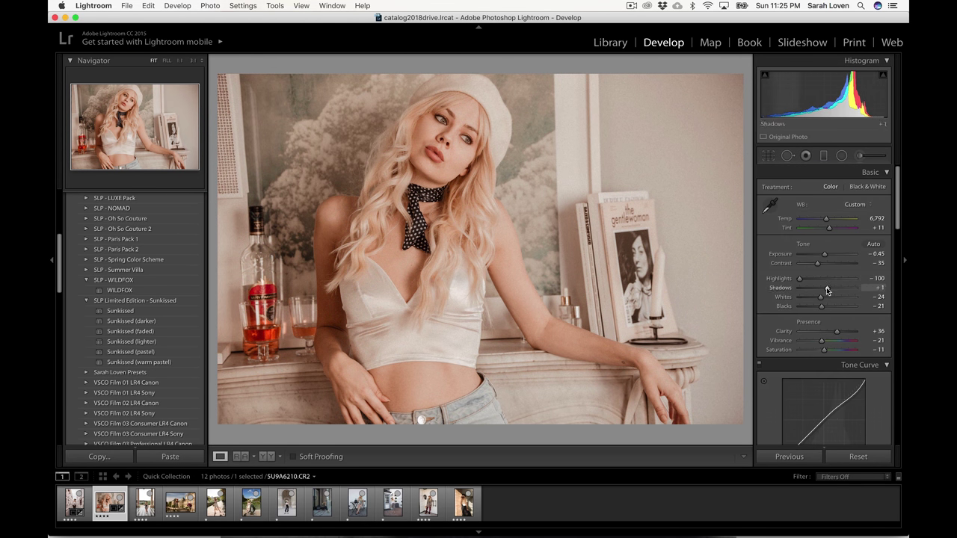
pyautogui.moveTo(827, 290); pyautogui.dragTo(816, 266)
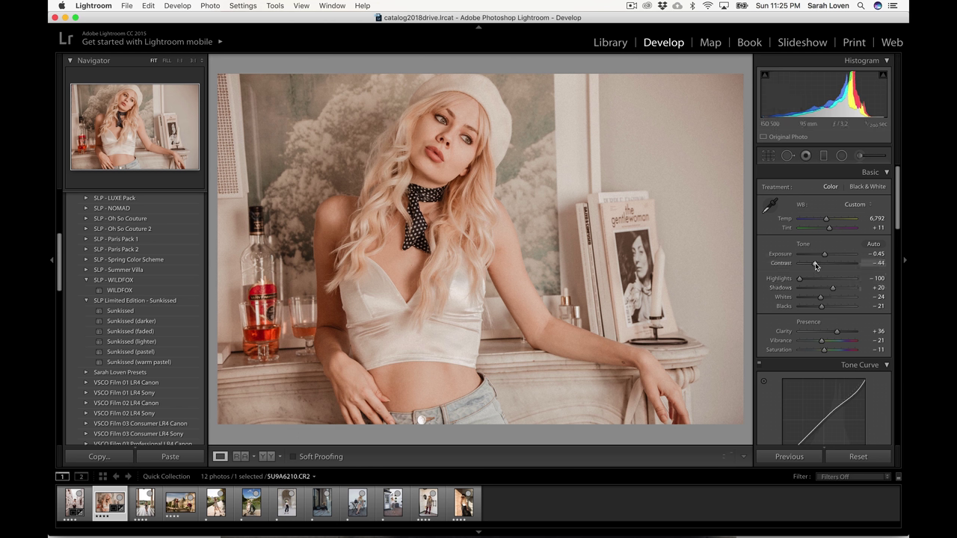
pyautogui.scroll(-5, 813, 281)
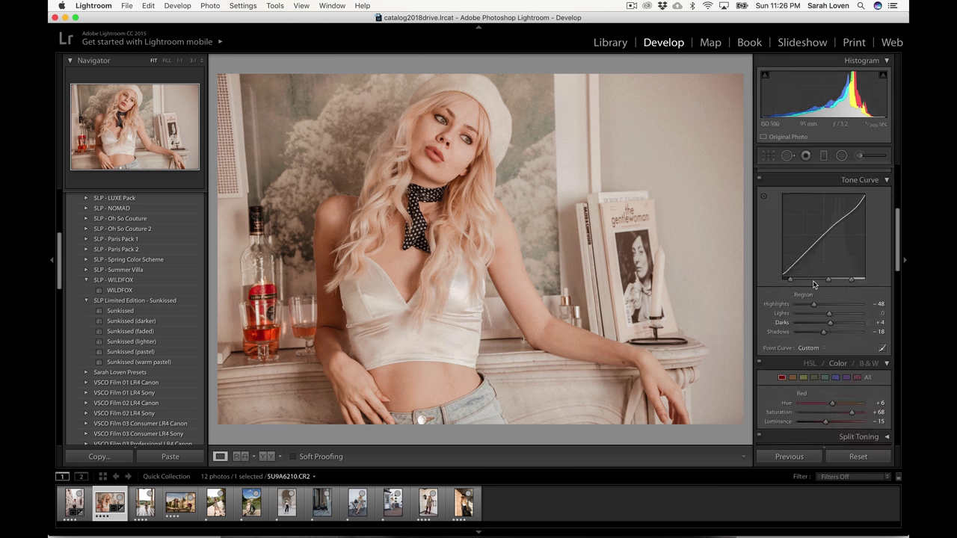
pyautogui.scroll(-3, 813, 280)
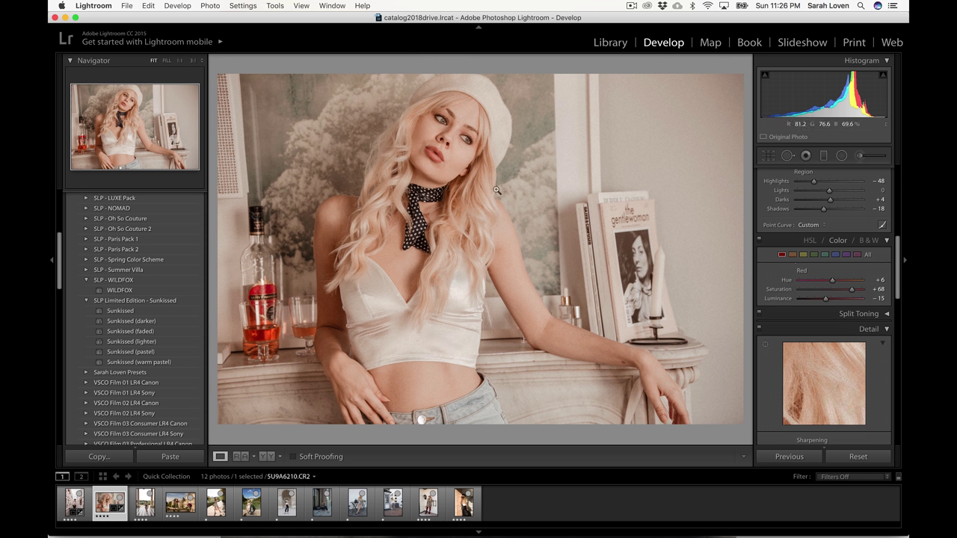
pyautogui.scroll(2, 825, 227)
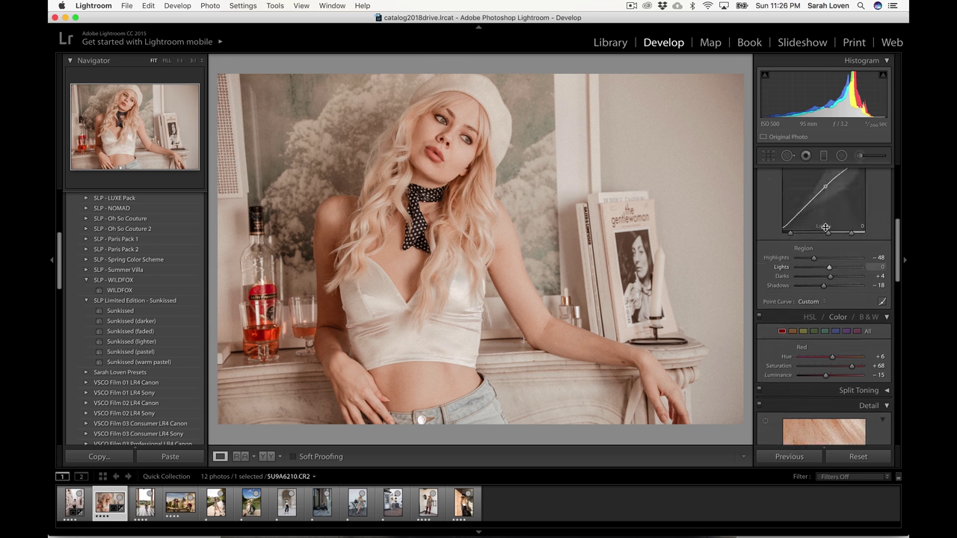
pyautogui.scroll(3, 825, 227)
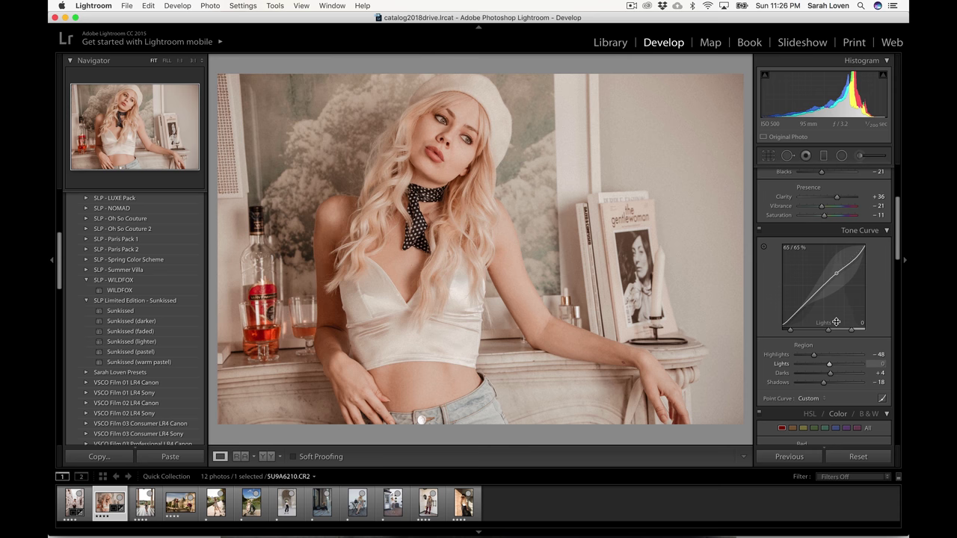
pyautogui.scroll(4, 835, 321)
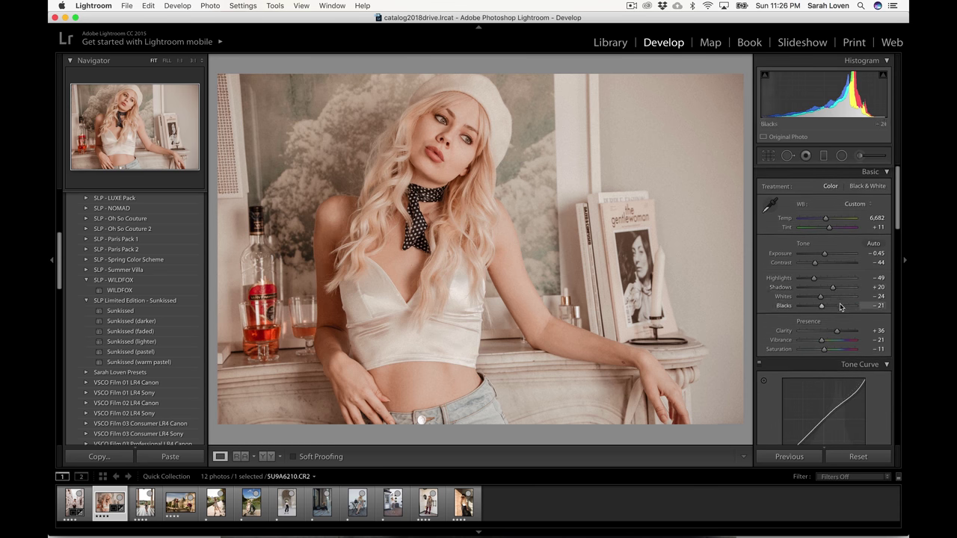
pyautogui.scroll(-10, 840, 306)
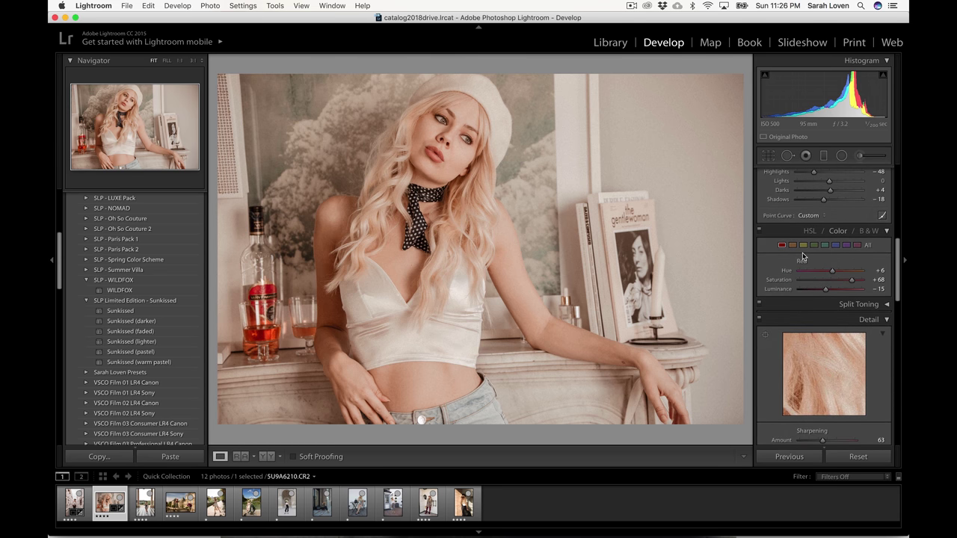
pyautogui.scroll(1, 802, 256)
# Brighten Orange and Yellow luminance (Yellow +70); set Red Hue -82, Saturation +100, Luminance -47
pyautogui.click(793, 267)
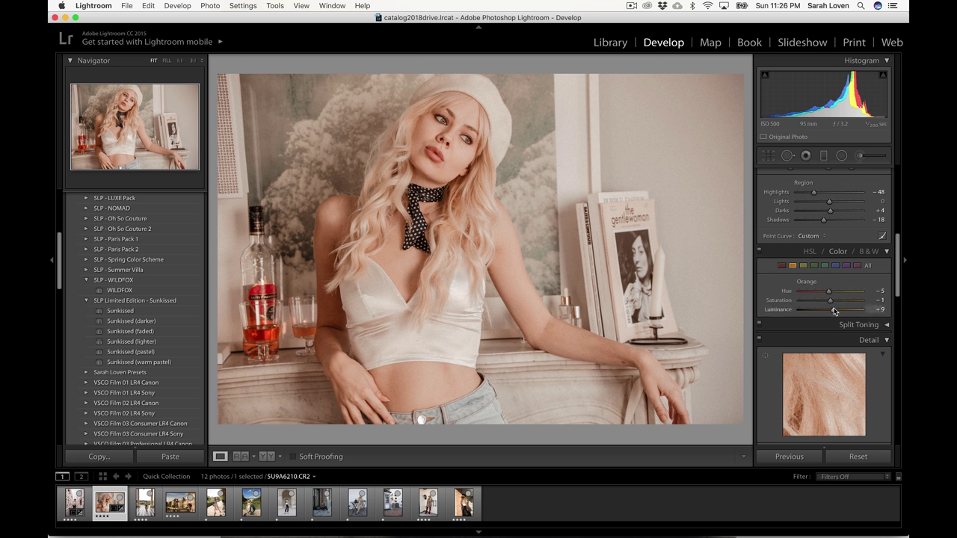
pyautogui.moveTo(833, 311); pyautogui.dragTo(827, 300)
pyautogui.click(803, 265)
pyautogui.moveTo(827, 309)
pyautogui.mouseDown()
pyautogui.moveTo(843, 312)
pyautogui.moveTo(831, 310)
pyautogui.mouseUp()
pyautogui.click(792, 266)
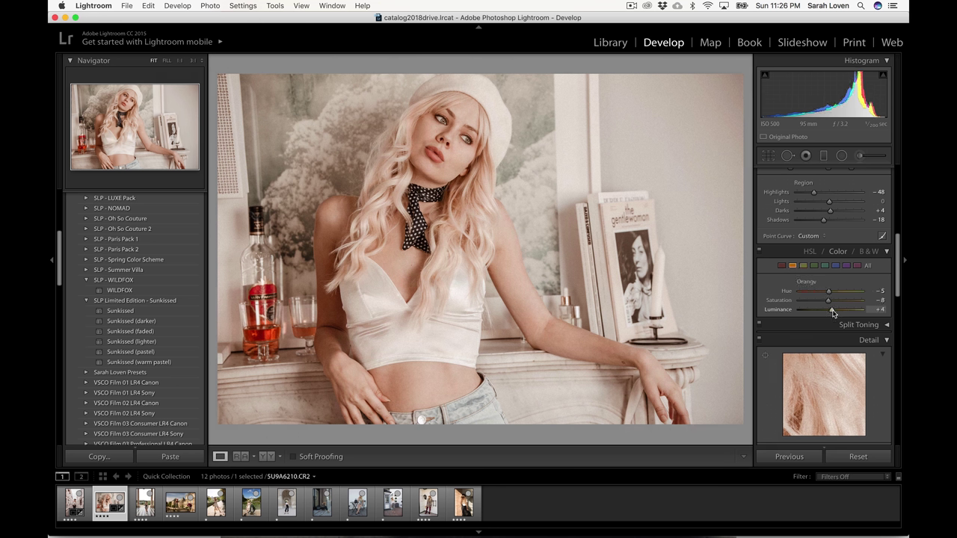
pyautogui.click(802, 266)
pyautogui.moveTo(845, 312); pyautogui.dragTo(825, 301)
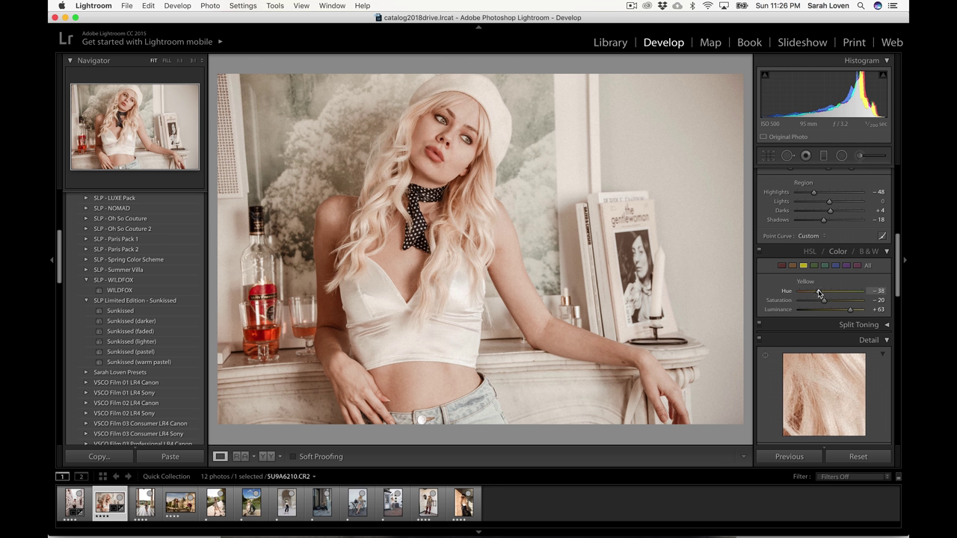
pyautogui.click(781, 265)
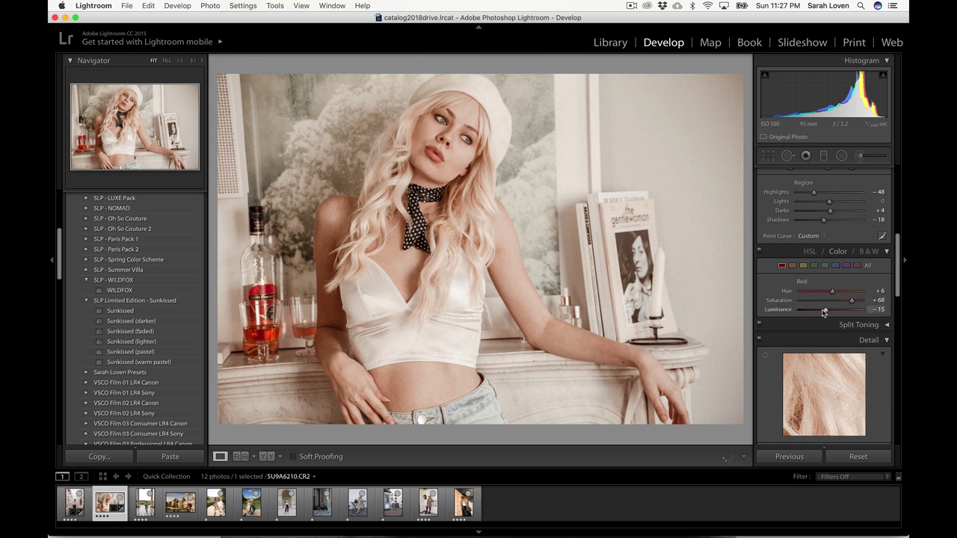
pyautogui.moveTo(823, 312); pyautogui.dragTo(805, 293)
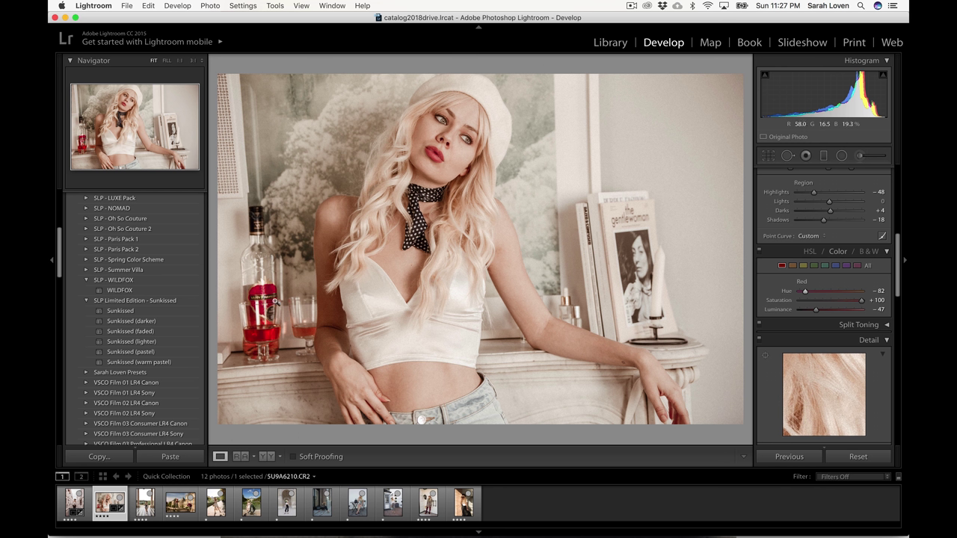
# Check the +15 lens distortion correction against the grid
pyautogui.scroll(-5, 820, 291)
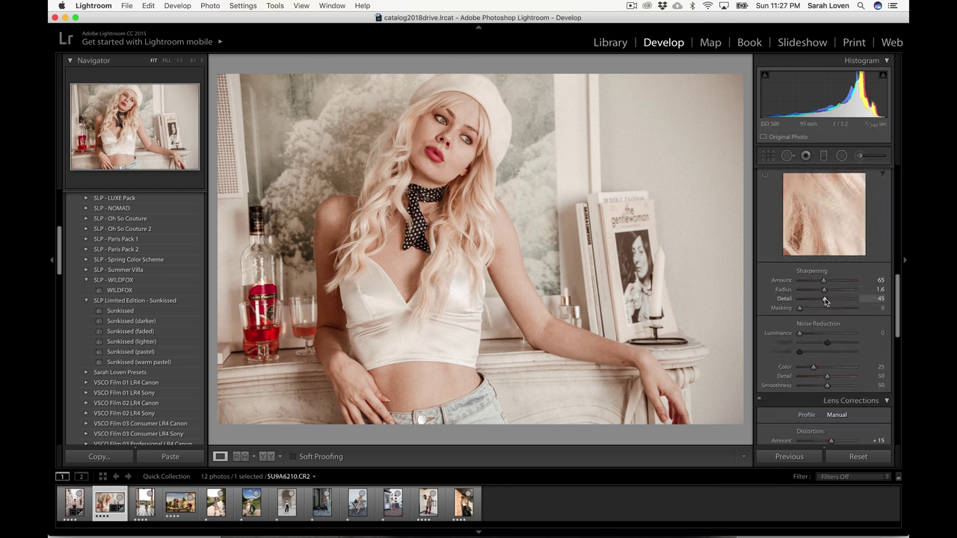
pyautogui.scroll(-5, 824, 299)
pyautogui.scroll(-3, 824, 297)
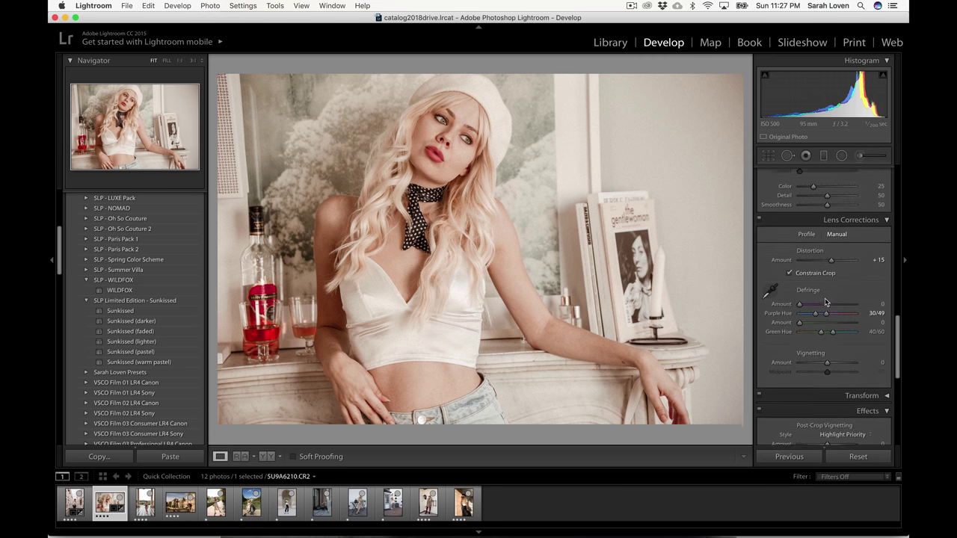
pyautogui.moveTo(830, 259); pyautogui.dragTo(830, 261)
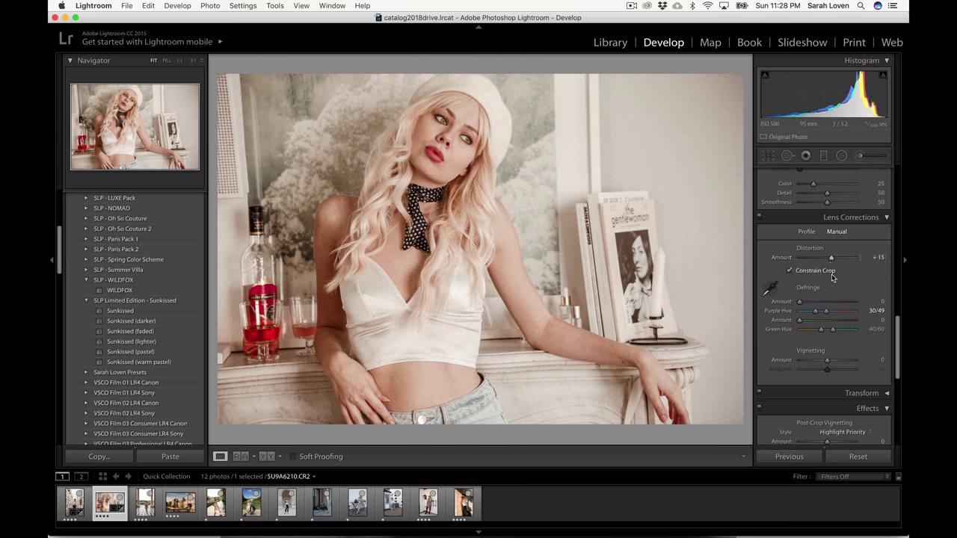
pyautogui.scroll(10, 831, 247)
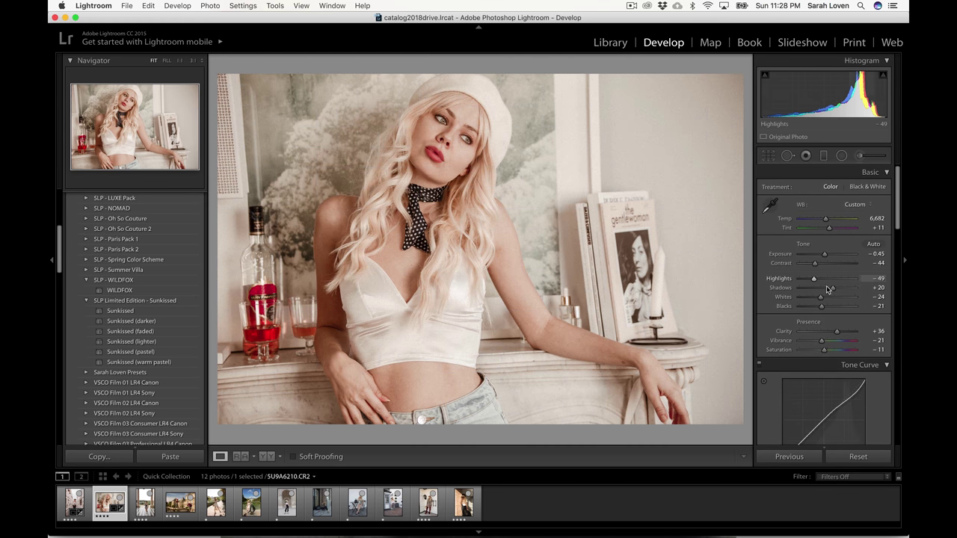
# Set Highlights -45, Contrast -35 and Clarity +41, toggling Before/After to compare
pyautogui.moveTo(813, 281)
pyautogui.mouseDown()
pyautogui.moveTo(821, 282)
pyautogui.moveTo(819, 264)
pyautogui.mouseUp()
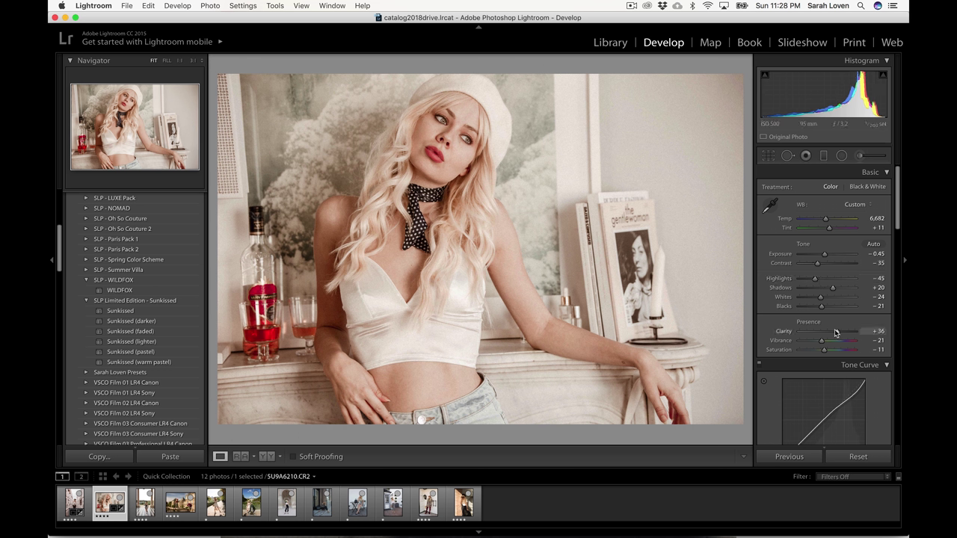
pyautogui.moveTo(834, 331); pyautogui.dragTo(815, 299)
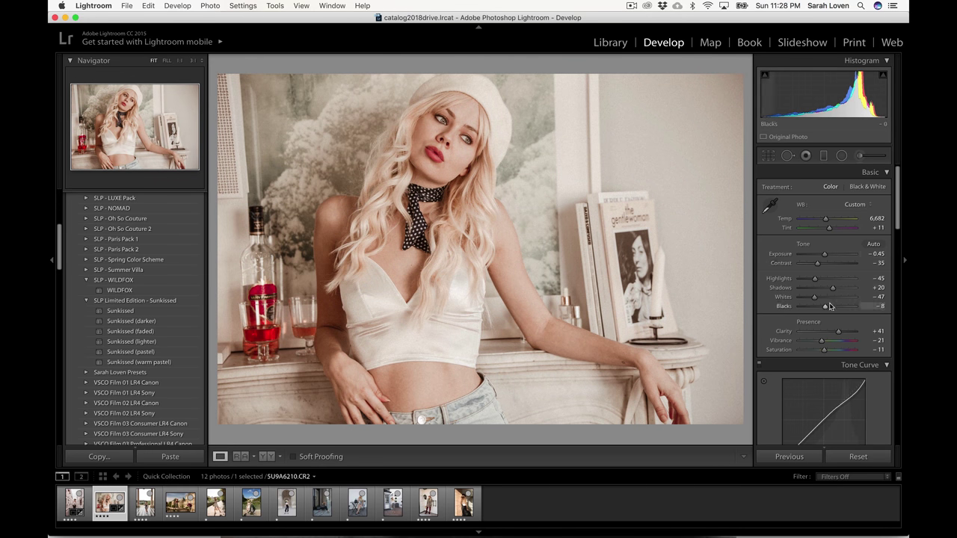
pyautogui.press('\\')
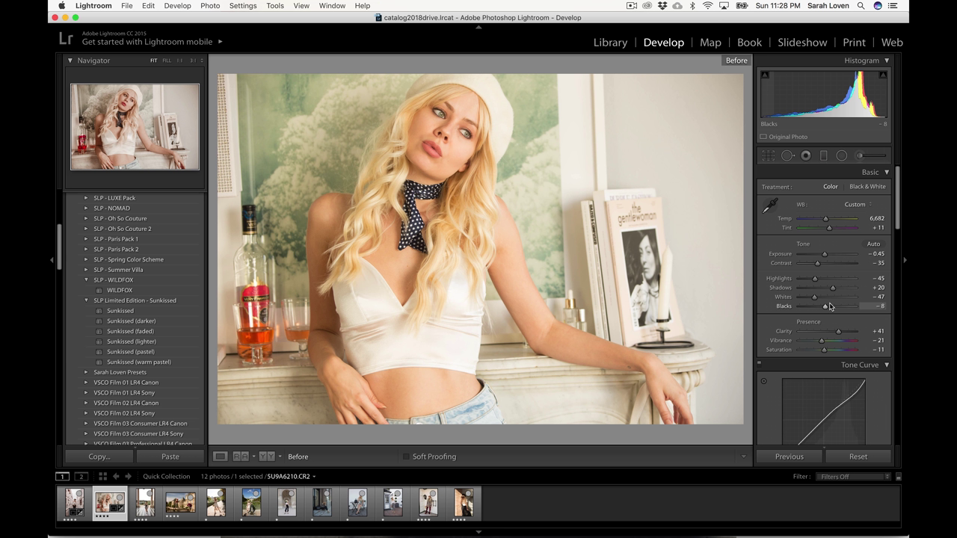
pyautogui.press('\\')
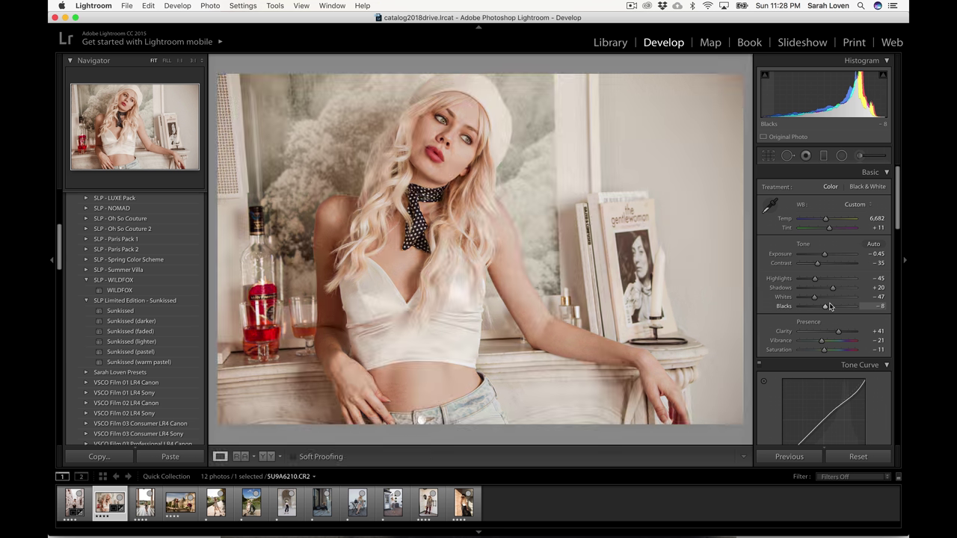
pyautogui.press('\\')
pyautogui.press('\\')
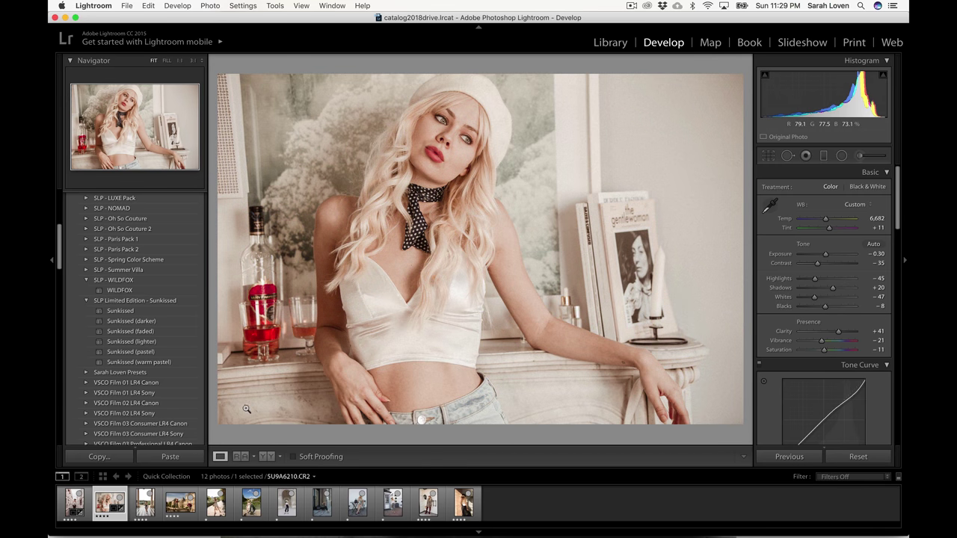
# Open the colonnade photo, apply WILDFOX, darken Exposure to -0.40 and lift Shadows slightly
pyautogui.click(144, 506)
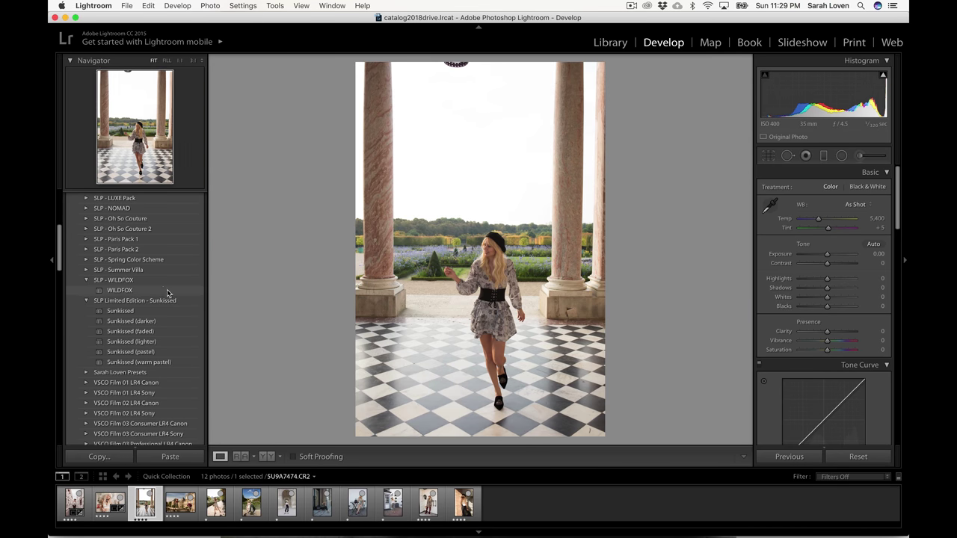
pyautogui.click(121, 292)
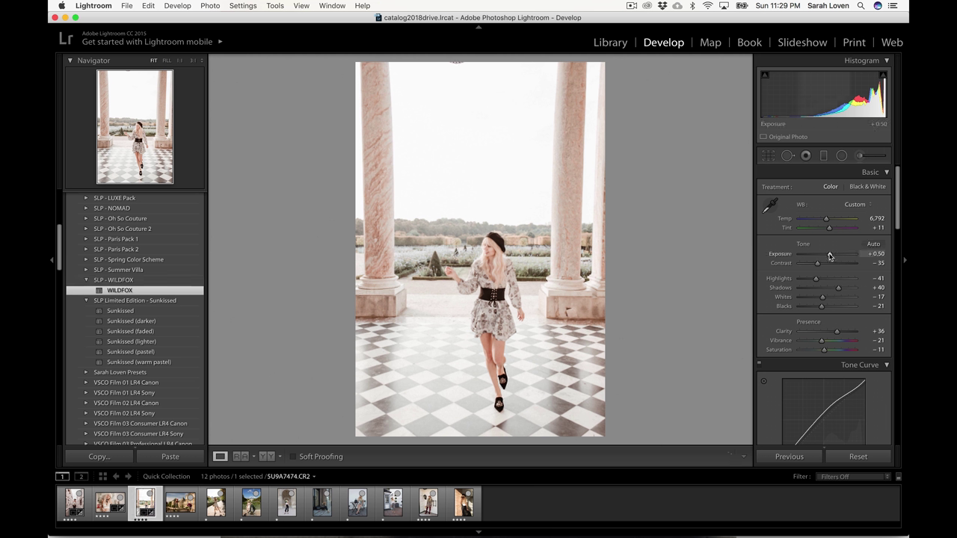
pyautogui.moveTo(829, 257); pyautogui.dragTo(827, 306)
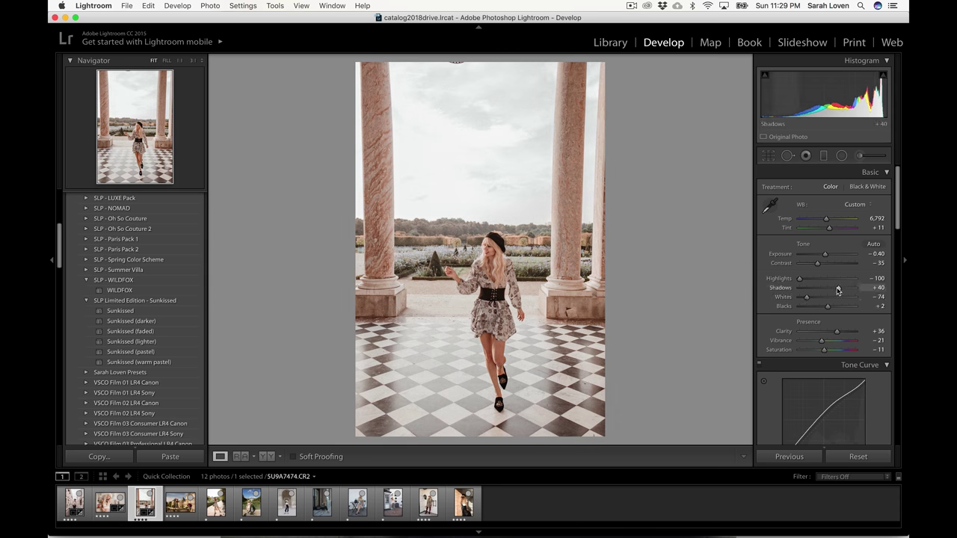
pyautogui.moveTo(836, 291); pyautogui.dragTo(815, 266)
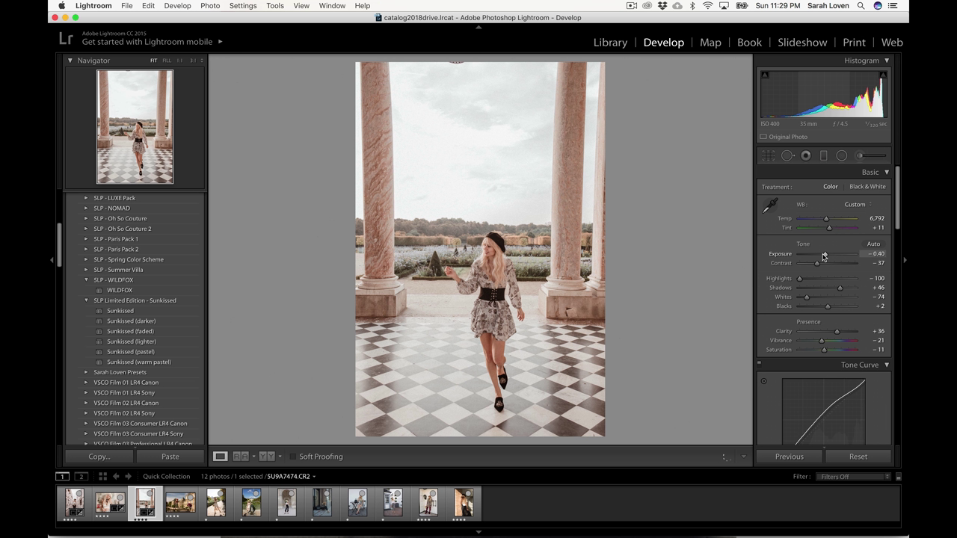
# Set the Tone Curve Lights to +4
pyautogui.scroll(-10, 825, 256)
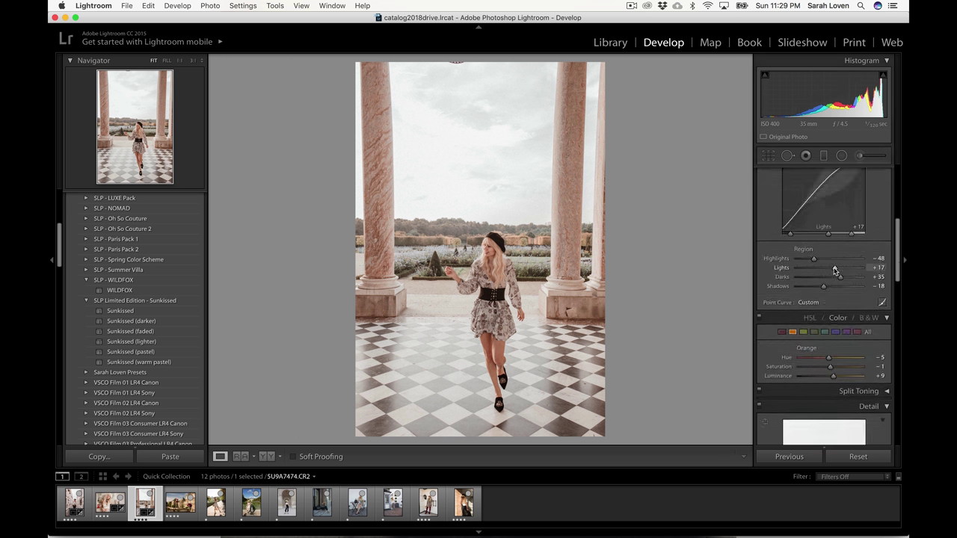
pyautogui.moveTo(835, 268); pyautogui.dragTo(816, 286)
pyautogui.scroll(-3, 826, 271)
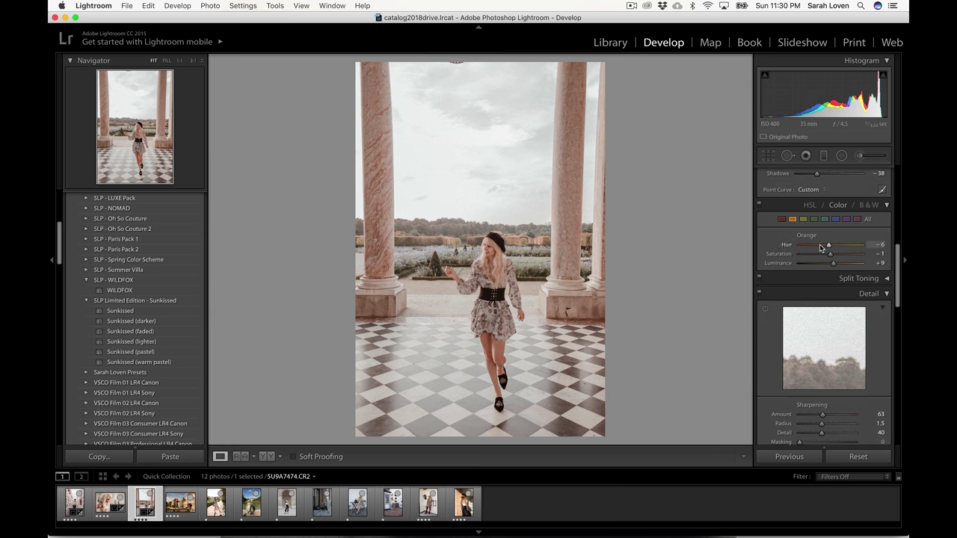
# Shift Orange hue toward red, tweak Orange luminance, and set Yellow Hue -60, Luminance -19
pyautogui.moveTo(819, 245); pyautogui.dragTo(817, 245)
pyautogui.moveTo(833, 266); pyautogui.dragTo(838, 266)
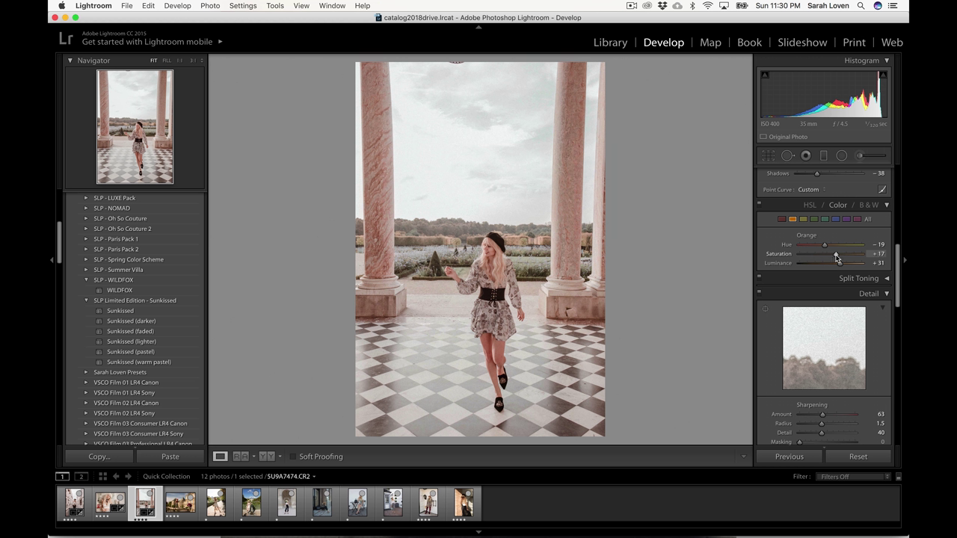
pyautogui.click(803, 218)
pyautogui.moveTo(828, 266); pyautogui.dragTo(873, 257)
pyautogui.click(841, 257)
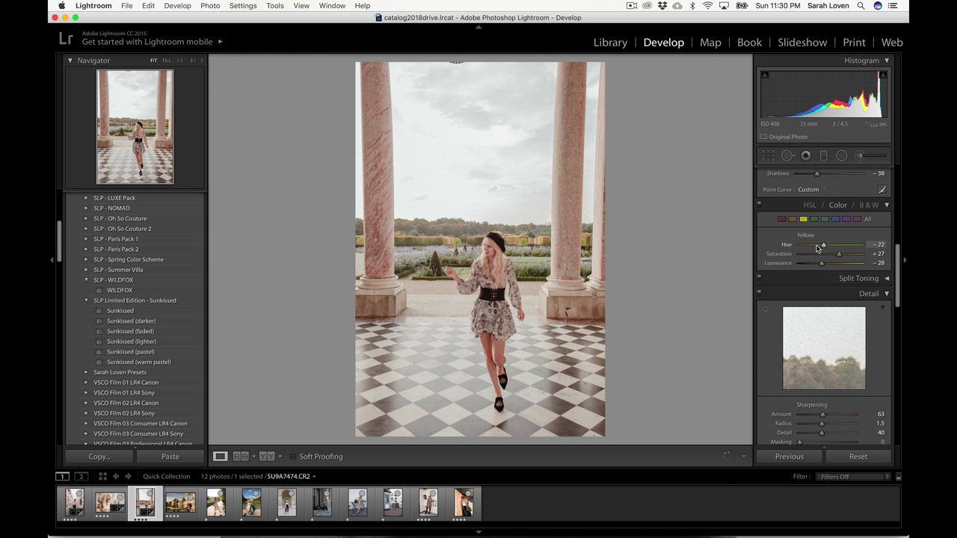
pyautogui.moveTo(817, 248)
pyautogui.mouseDown()
pyautogui.moveTo(794, 247)
pyautogui.moveTo(833, 266)
pyautogui.moveTo(822, 266)
pyautogui.mouseUp()
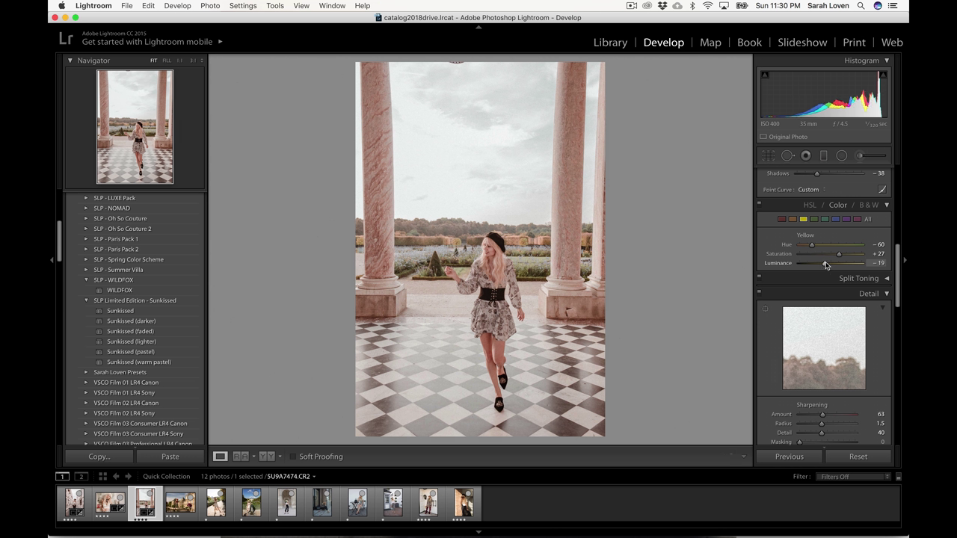
# Set Green Hue -100, Saturation +17 and Luminance -96
pyautogui.click(814, 219)
pyautogui.moveTo(854, 264); pyautogui.dragTo(799, 264)
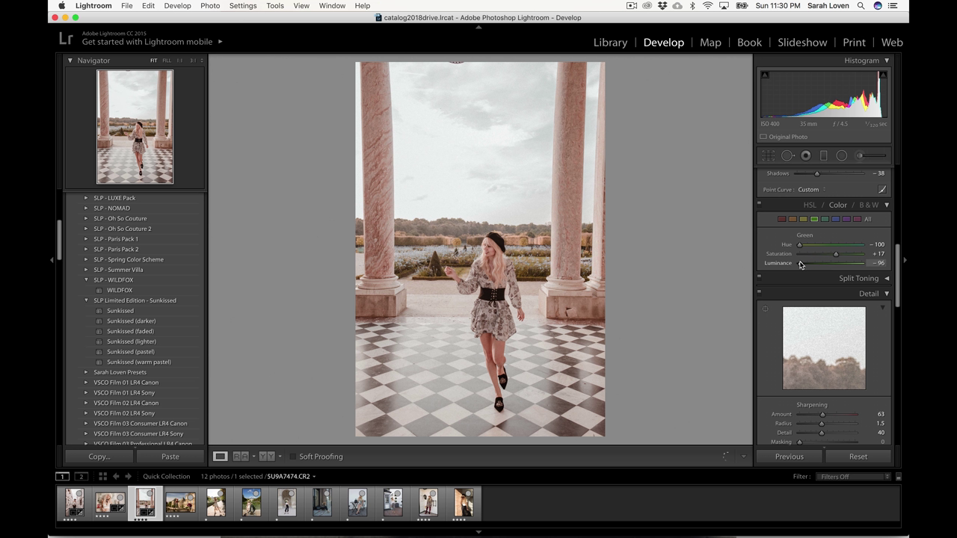
pyautogui.click(781, 219)
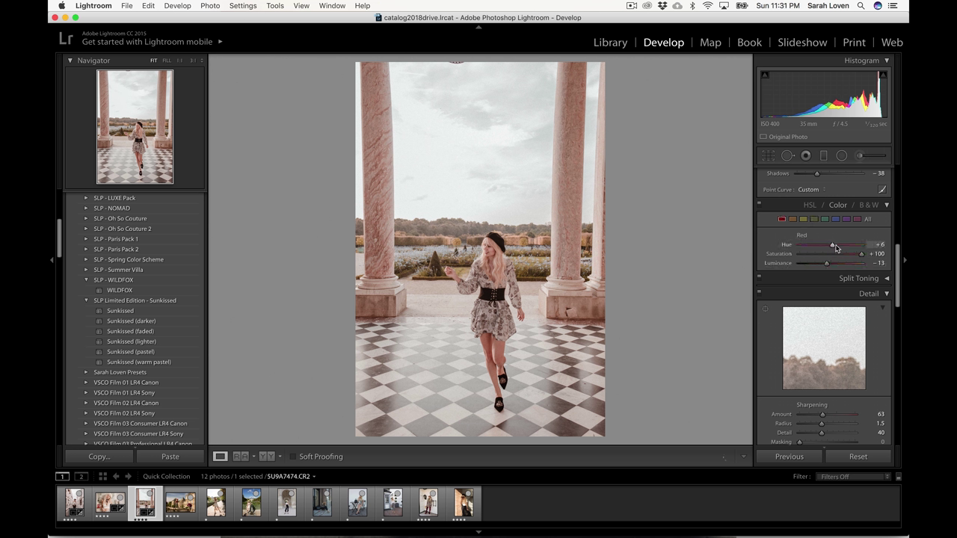
pyautogui.scroll(-10, 822, 257)
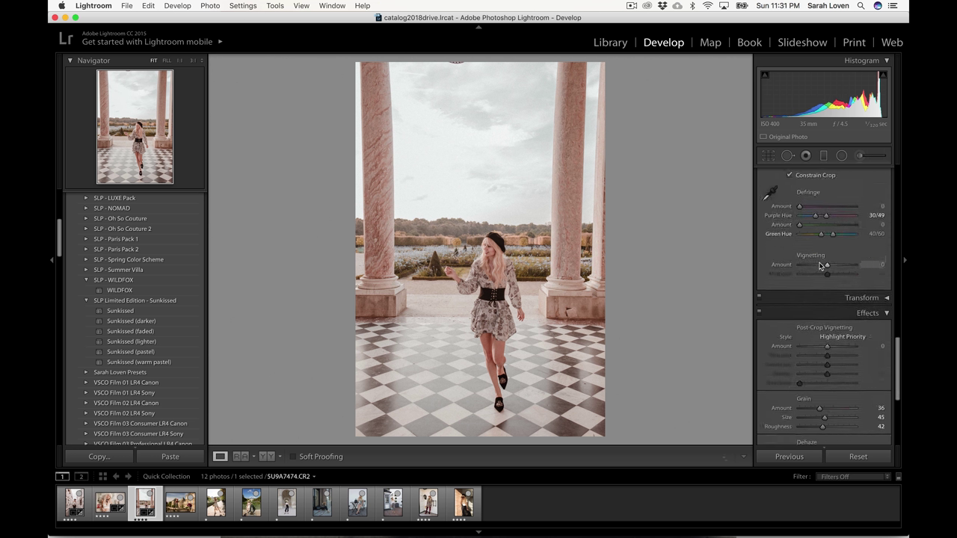
# Enlarge grain size to 55, tint shadows toward magenta, set red primary hue -8, reset green saturation
pyautogui.scroll(-5, 820, 266)
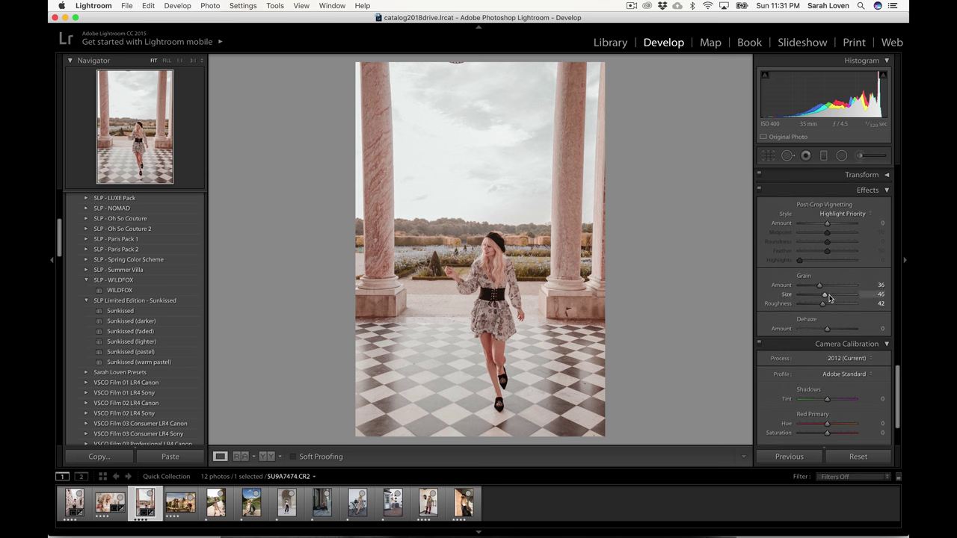
pyautogui.moveTo(829, 297); pyautogui.dragTo(831, 297)
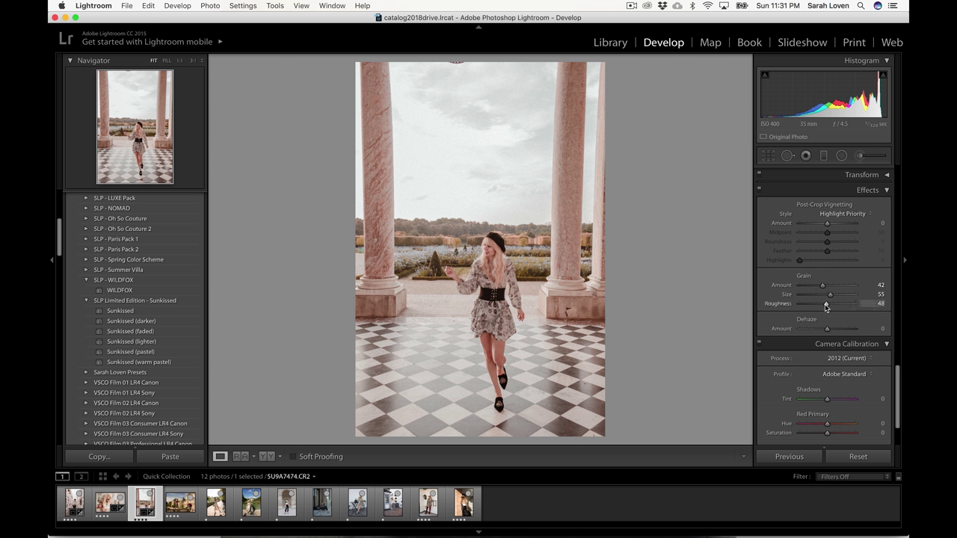
pyautogui.scroll(-3, 825, 318)
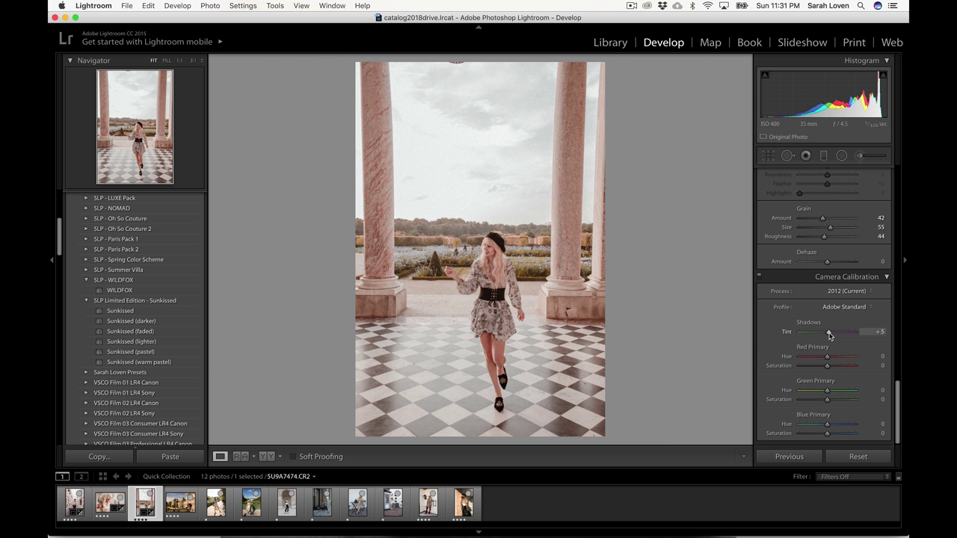
pyautogui.moveTo(829, 335); pyautogui.dragTo(827, 334)
pyautogui.moveTo(826, 359); pyautogui.dragTo(822, 435)
pyautogui.doubleClick(831, 402)
# Lower the red saturation, trim orange luminance slightly and desaturate the yellows to -34
pyautogui.scroll(10, 829, 407)
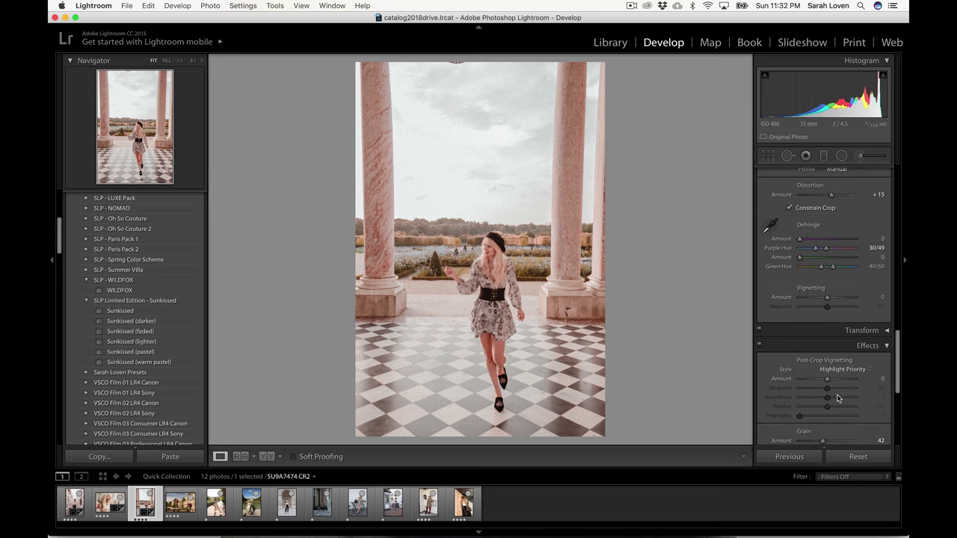
pyautogui.scroll(-3, 837, 399)
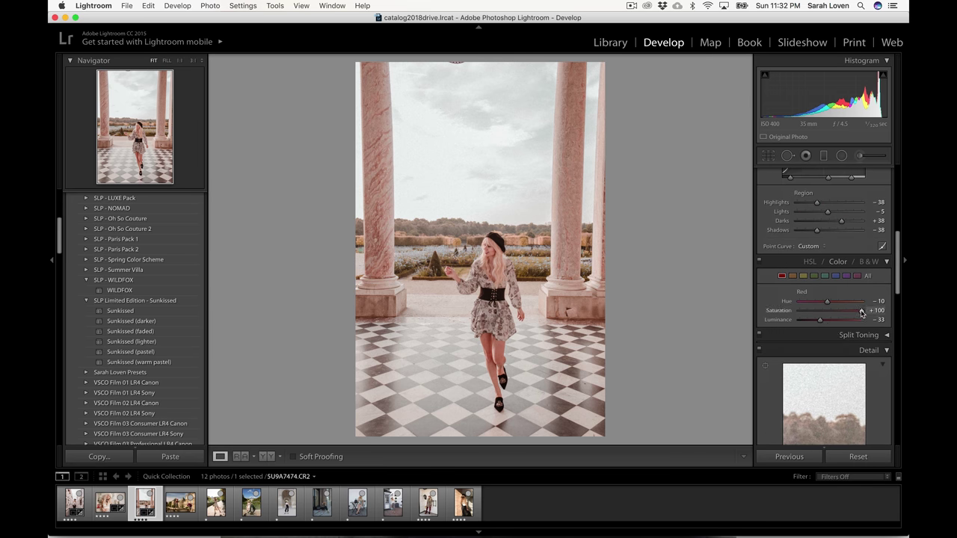
pyautogui.moveTo(852, 314); pyautogui.dragTo(831, 315)
pyautogui.click(792, 275)
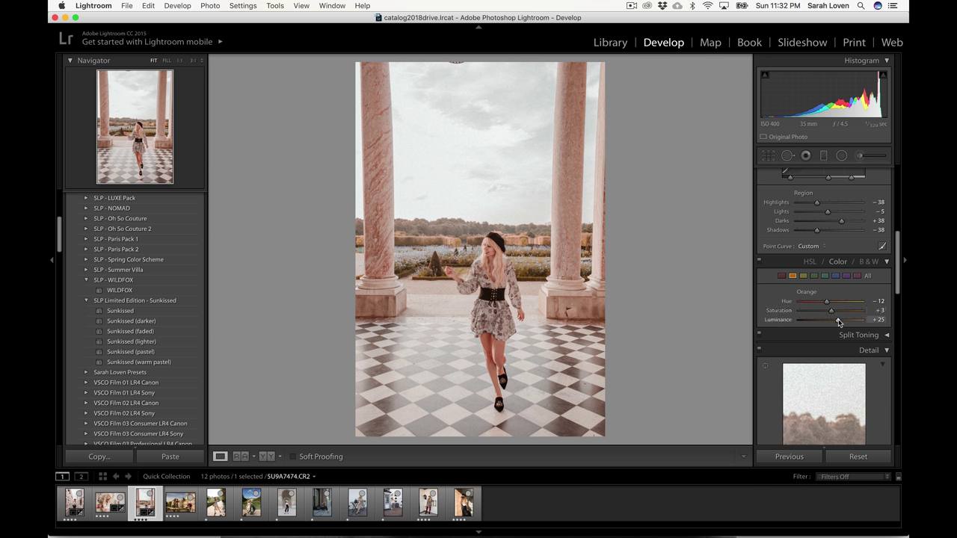
pyautogui.moveTo(841, 322); pyautogui.dragTo(838, 320)
pyautogui.click(803, 276)
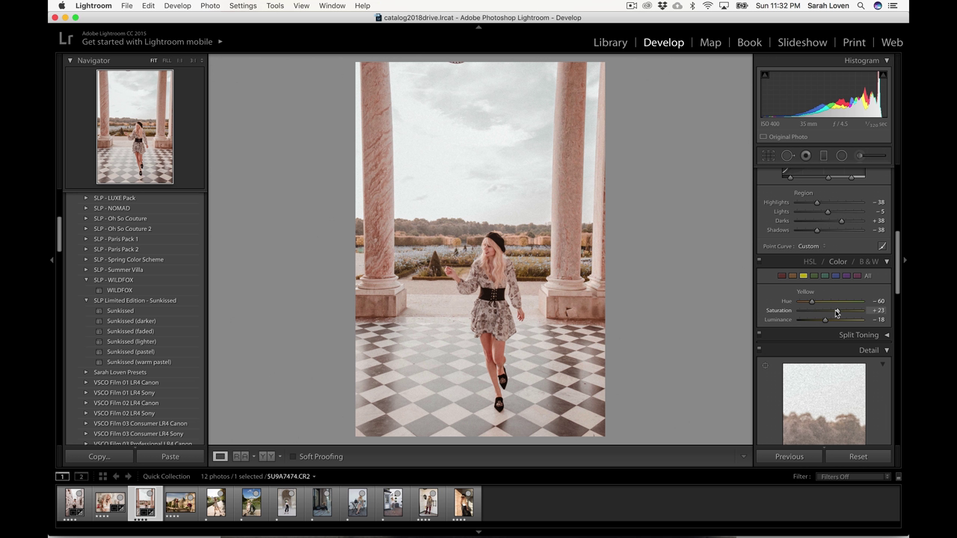
pyautogui.moveTo(830, 314); pyautogui.dragTo(818, 313)
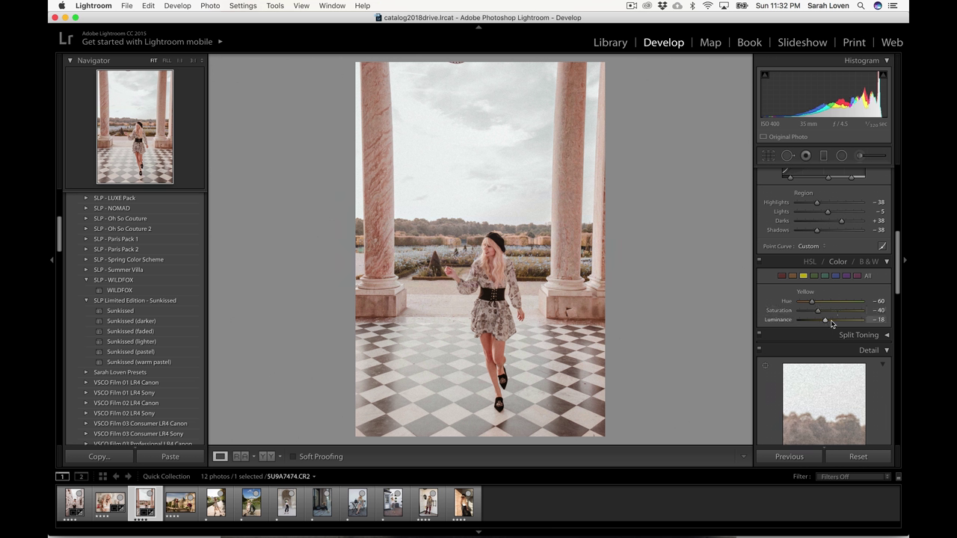
# Lift curve Darks, then on the photo set Highlights around -42 and ease Darks to +42
pyautogui.scroll(8, 831, 323)
pyautogui.scroll(-4, 822, 284)
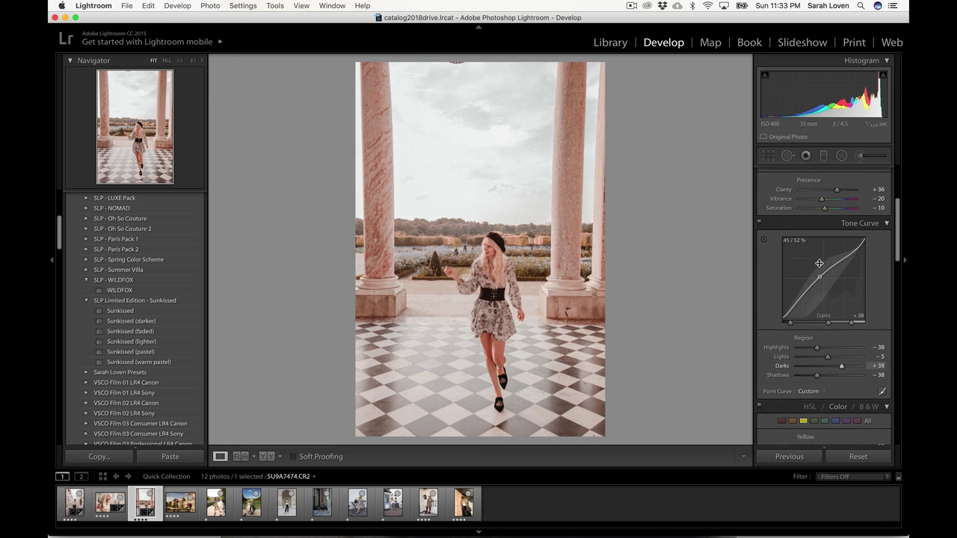
pyautogui.moveTo(841, 366); pyautogui.dragTo(829, 362)
pyautogui.scroll(5, 822, 351)
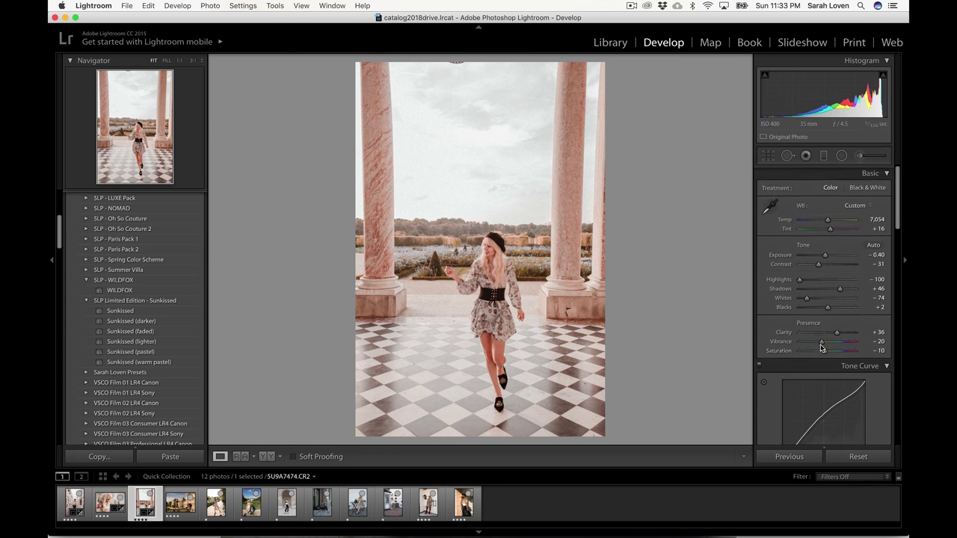
pyautogui.scroll(-5, 822, 351)
pyautogui.scroll(2, 820, 344)
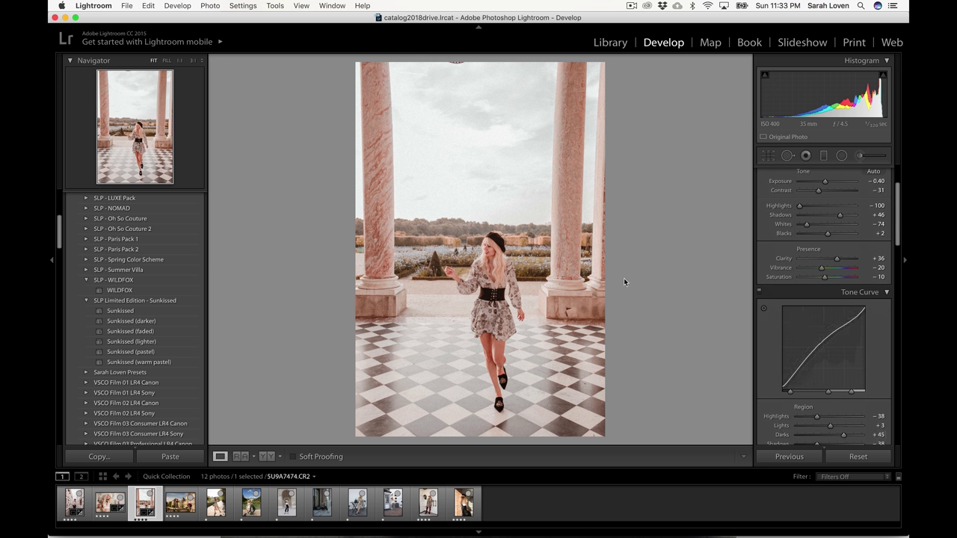
pyautogui.click(763, 308)
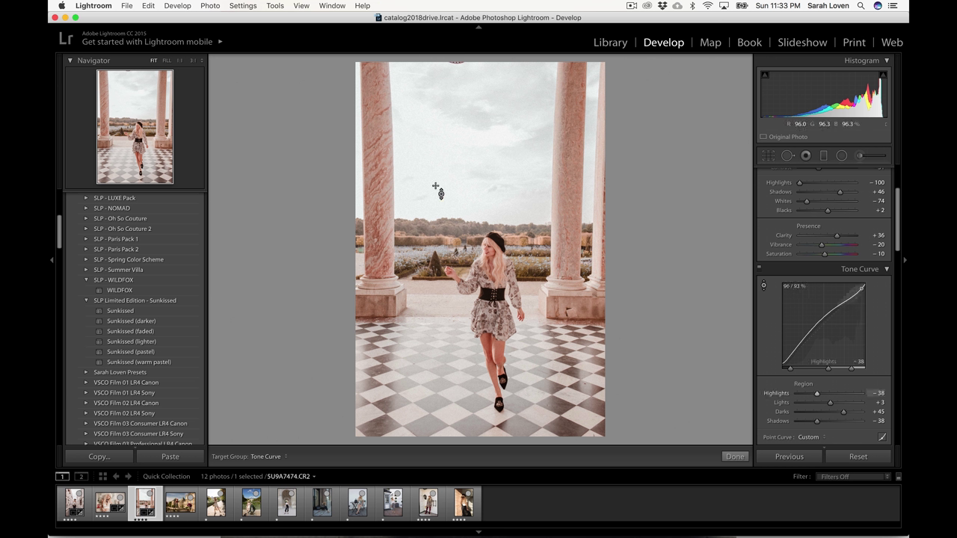
pyautogui.moveTo(478, 120); pyautogui.dragTo(478, 150)
pyautogui.moveTo(514, 293)
pyautogui.mouseDown()
pyautogui.moveTo(514, 272)
pyautogui.moveTo(506, 303)
pyautogui.mouseUp()
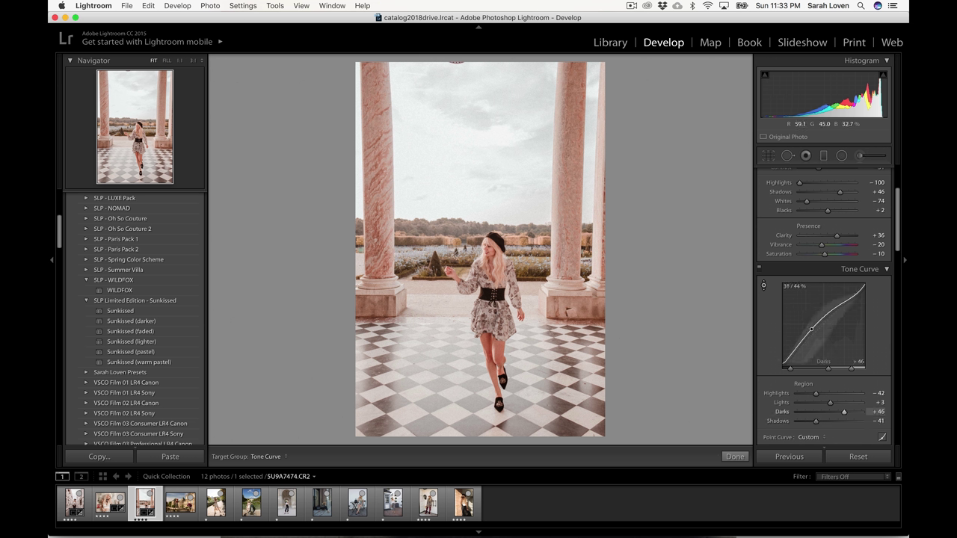
pyautogui.moveTo(493, 351); pyautogui.dragTo(494, 357)
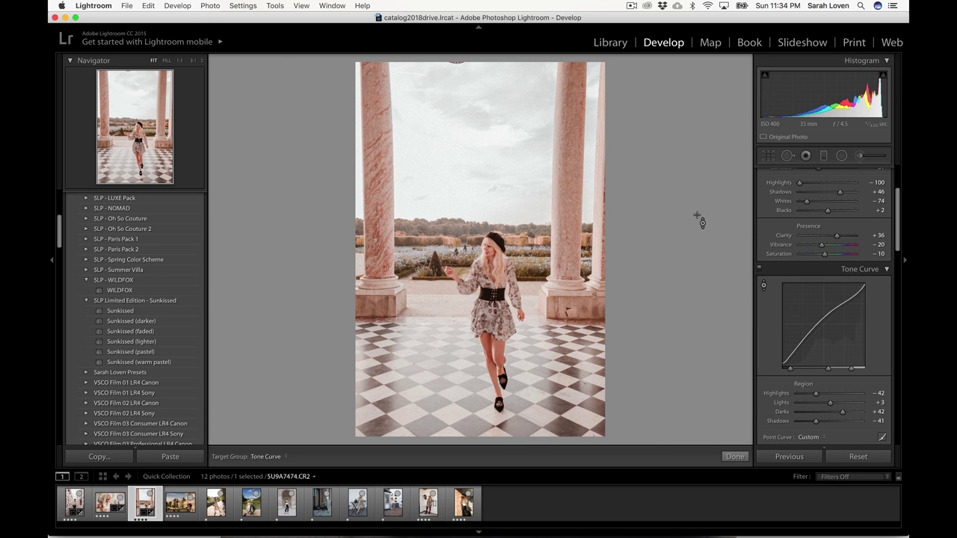
pyautogui.press('Escape')
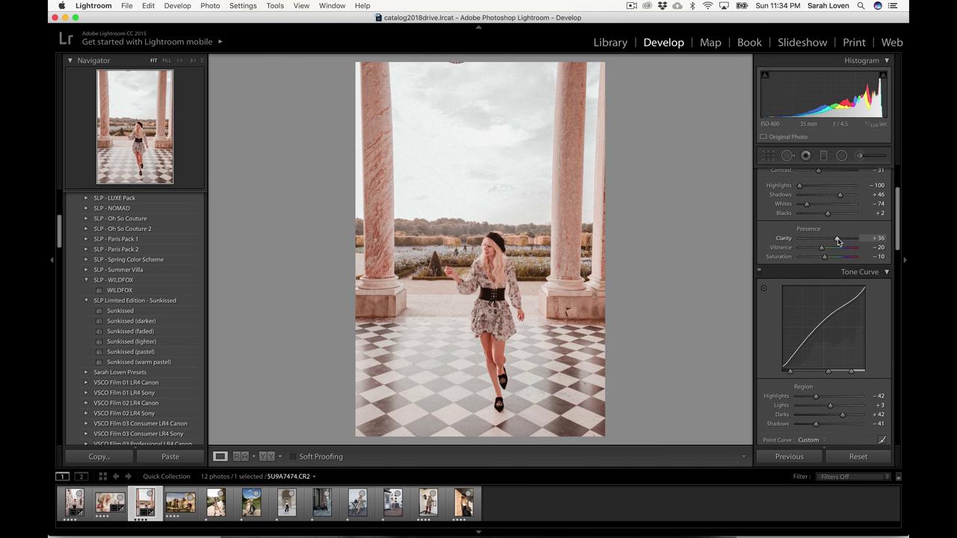
# Increase clarity on the pillar portrait and compare it against the unedited original
pyautogui.moveTo(840, 240); pyautogui.dragTo(829, 254)
pyautogui.scroll(2, 843, 241)
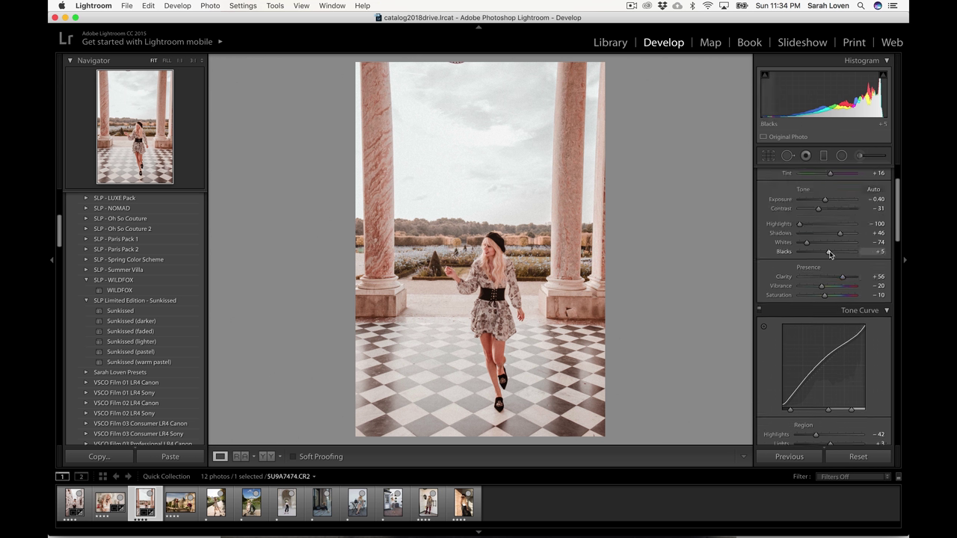
pyautogui.press('\\')
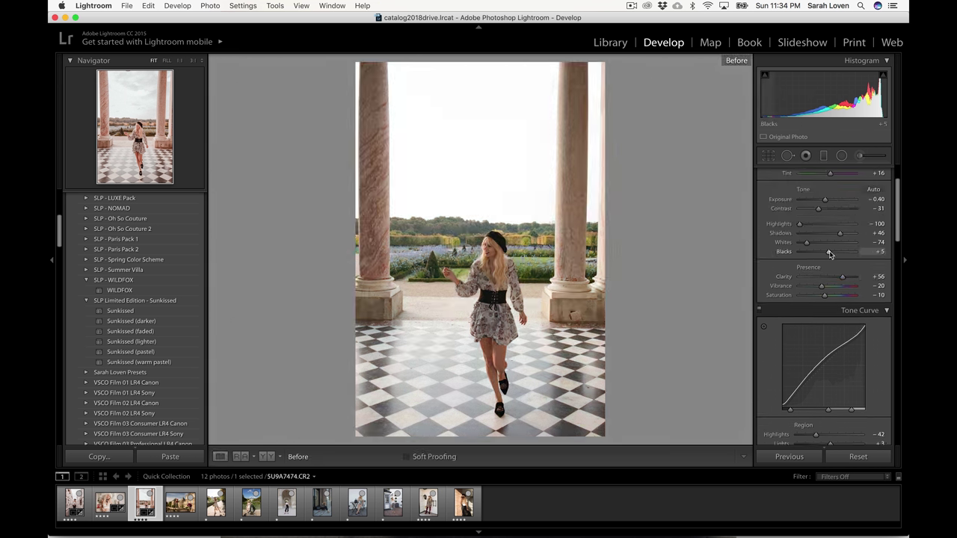
pyautogui.press('\\')
pyautogui.press('\\')
pyautogui.press('\\')
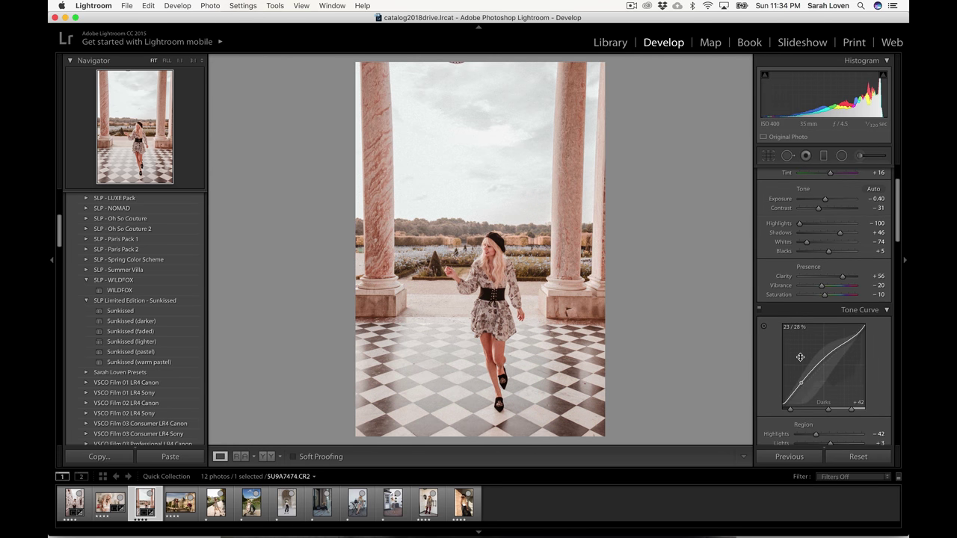
# Crop the photo tighter from the top edge, then move on to the palace photo
pyautogui.scroll(-15, 798, 357)
pyautogui.scroll(-10, 799, 360)
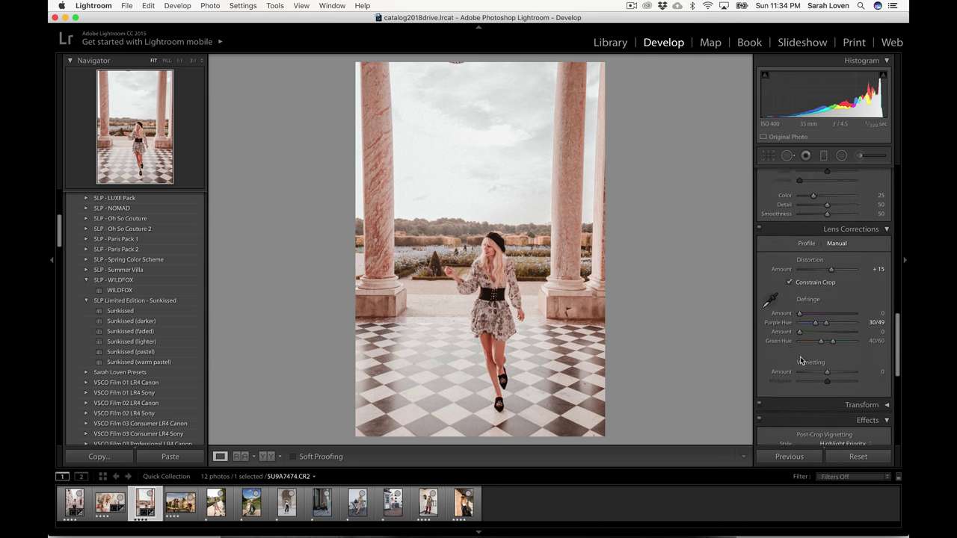
pyautogui.scroll(8, 800, 360)
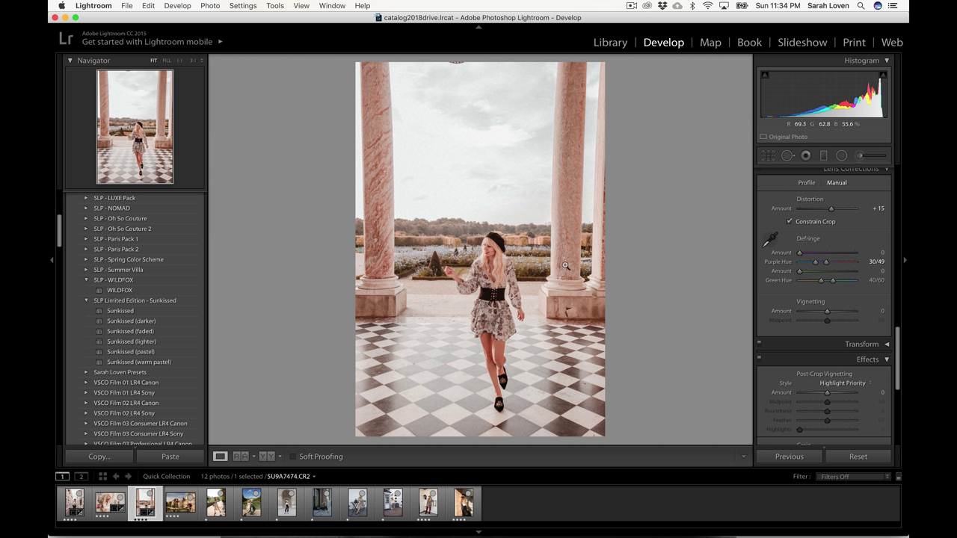
pyautogui.click(767, 157)
pyautogui.moveTo(480, 68); pyautogui.dragTo(480, 97)
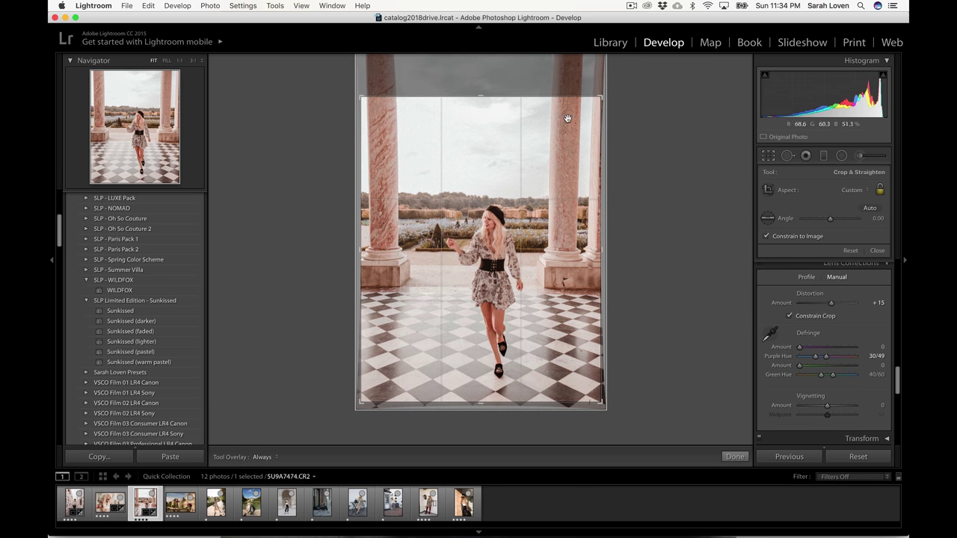
pyautogui.click(739, 458)
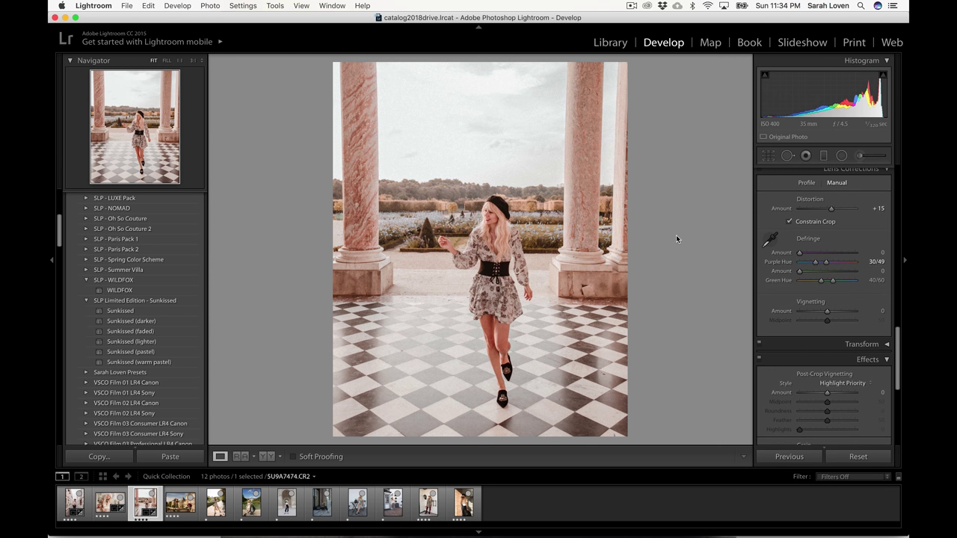
pyautogui.press('Right')
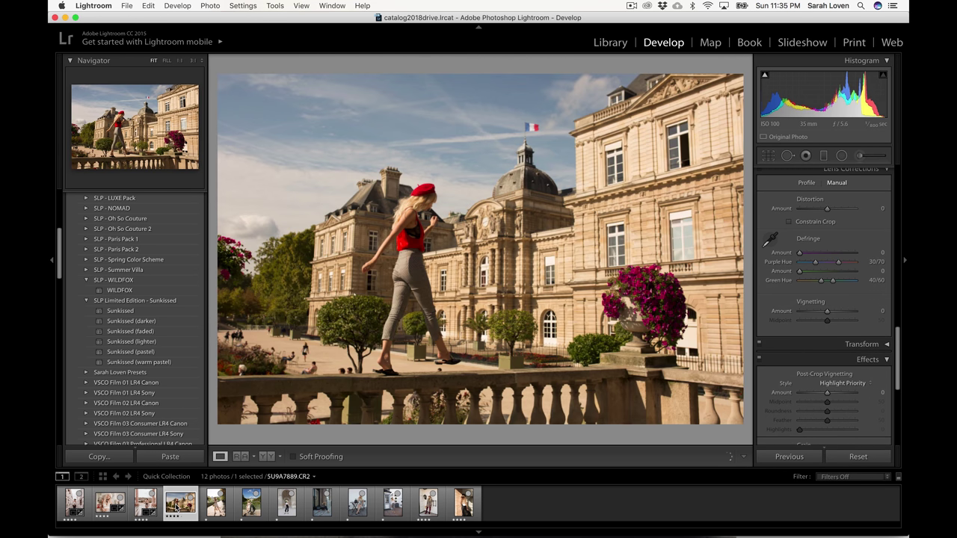
# Apply WILDFOX to the palace photo, lower exposure, contrast and shadows, and raise tint to +20
pyautogui.click(155, 291)
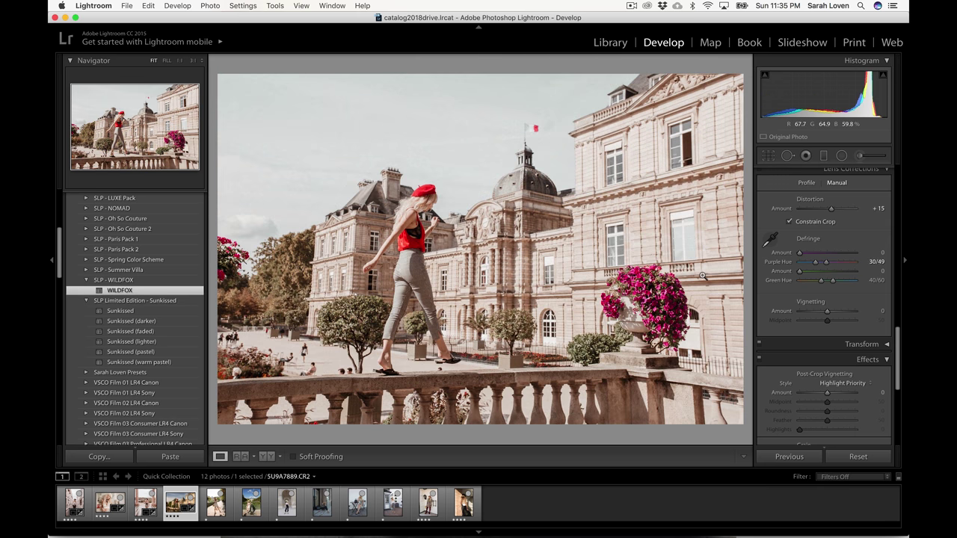
pyautogui.scroll(10, 884, 273)
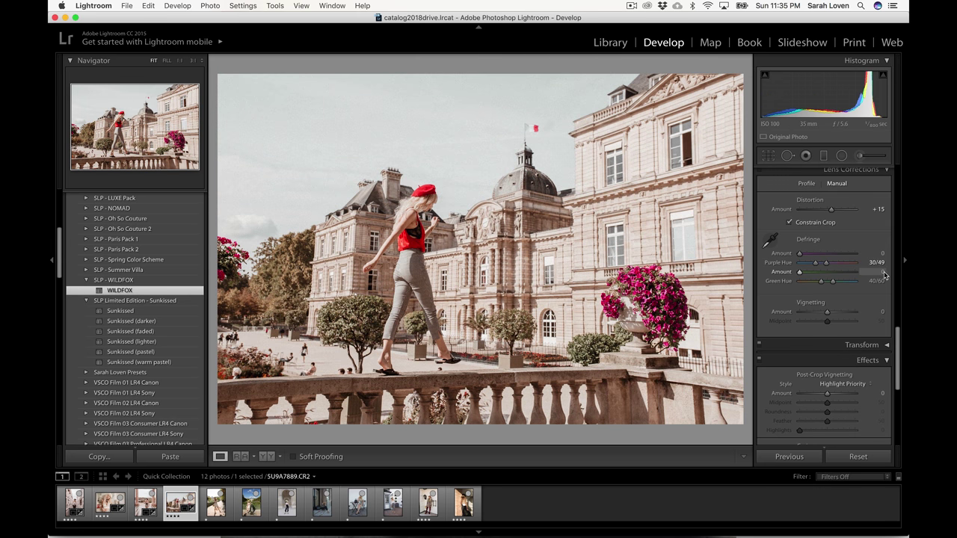
pyautogui.scroll(-1, 884, 273)
pyautogui.moveTo(829, 253); pyautogui.dragTo(808, 299)
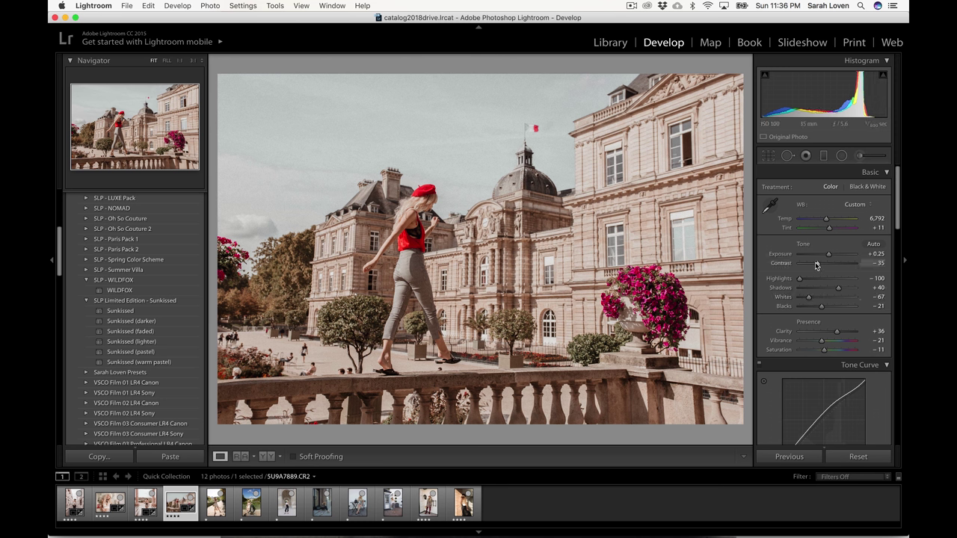
pyautogui.moveTo(838, 291); pyautogui.dragTo(813, 263)
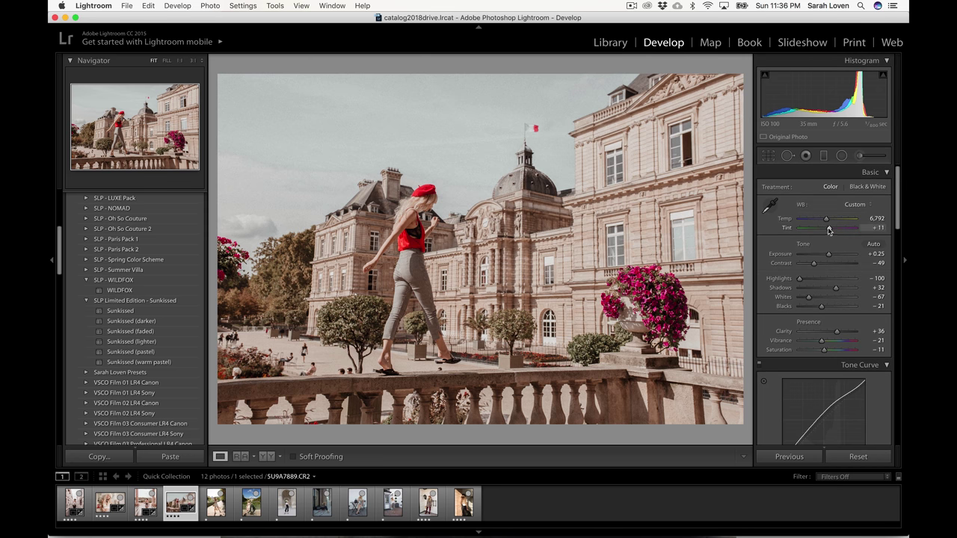
pyautogui.moveTo(828, 231); pyautogui.dragTo(832, 230)
# Darken the tone curve's Lights region to -4
pyautogui.scroll(-3, 825, 254)
pyautogui.scroll(-4, 825, 262)
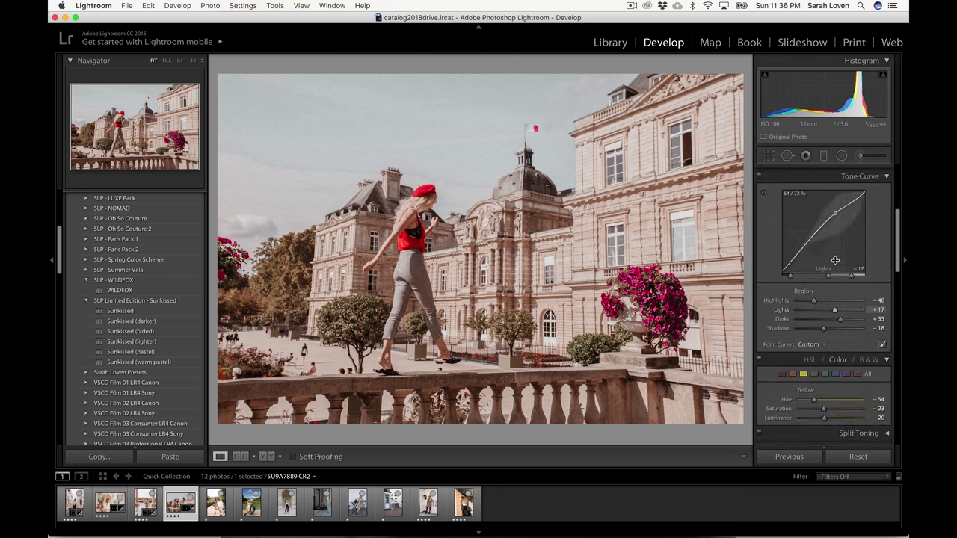
pyautogui.moveTo(836, 311); pyautogui.dragTo(820, 330)
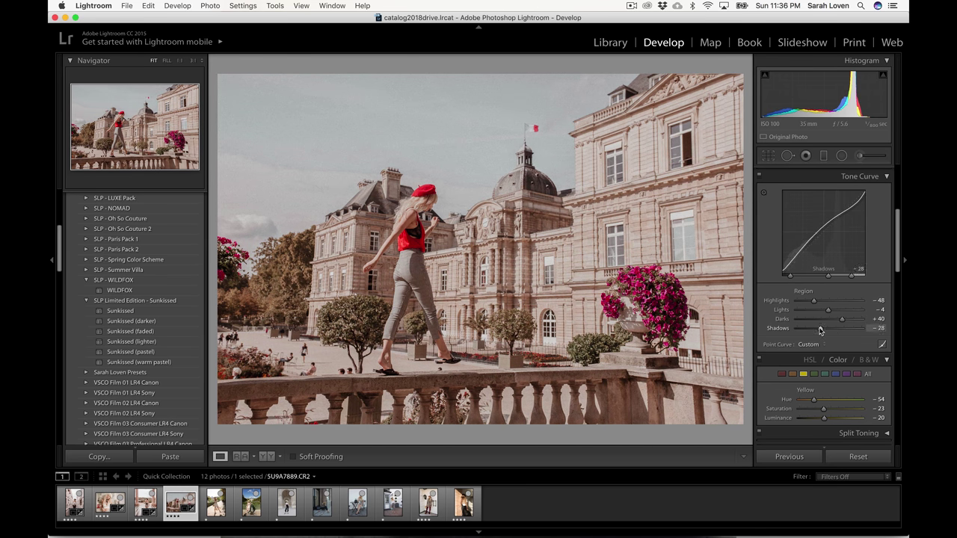
pyautogui.scroll(-4, 819, 331)
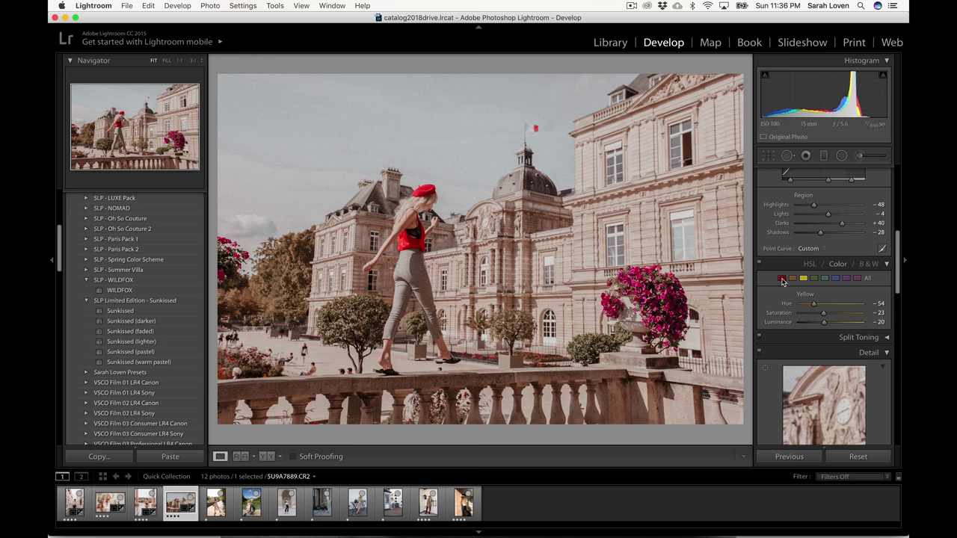
# Darken the reds, shift the magenta hue toward pink and reset magenta saturation to zero
pyautogui.click(782, 281)
pyautogui.moveTo(830, 322); pyautogui.dragTo(828, 305)
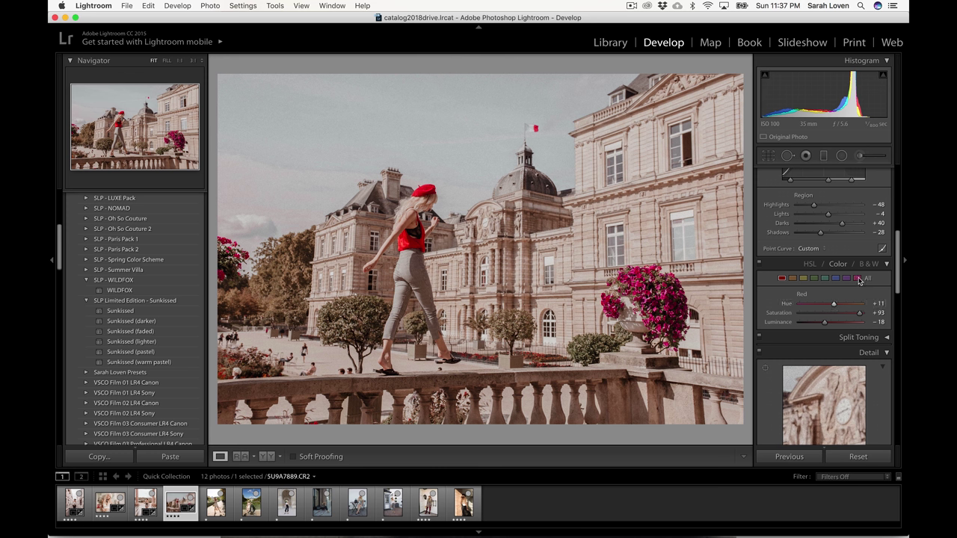
pyautogui.click(858, 278)
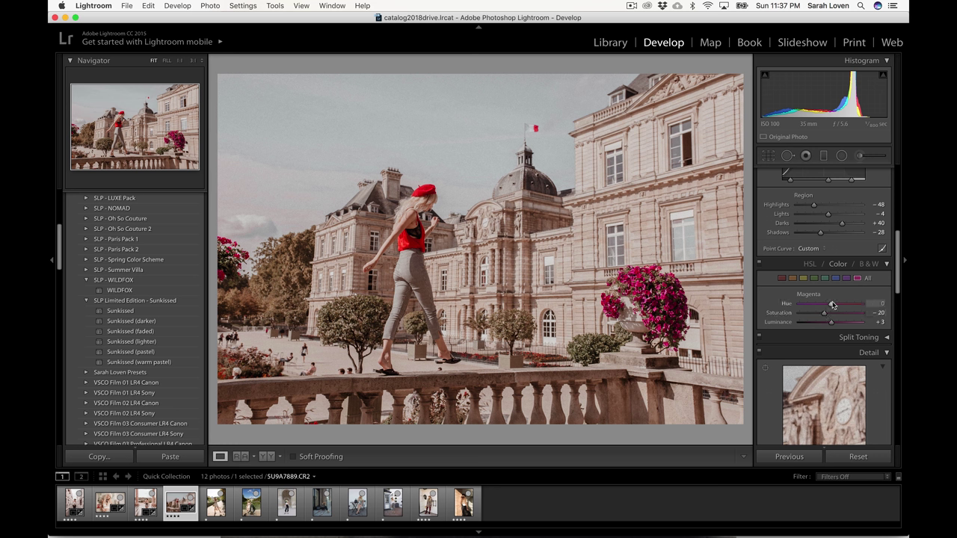
pyautogui.moveTo(832, 305); pyautogui.dragTo(866, 308)
pyautogui.doubleClick(824, 314)
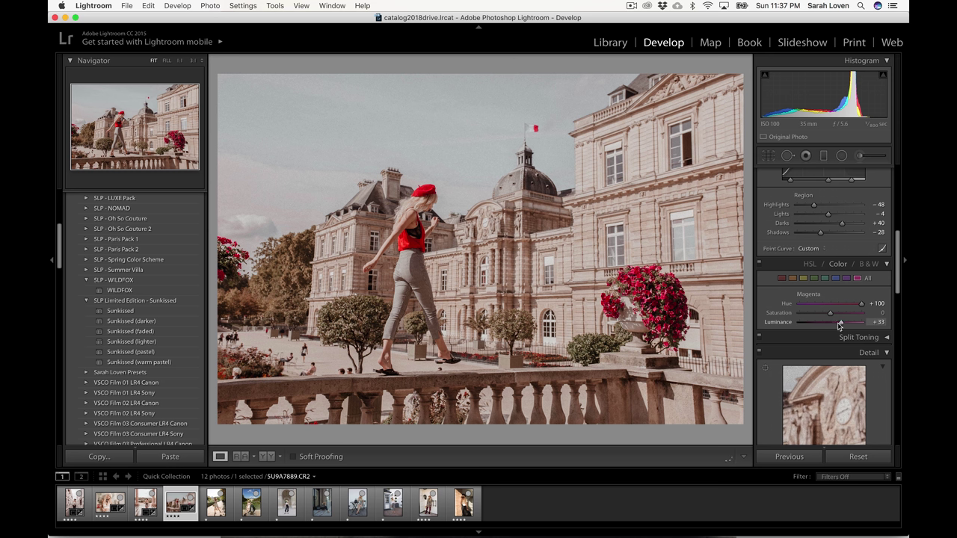
# Adjust the orange saturation, ending with it pulled back down
pyautogui.click(792, 278)
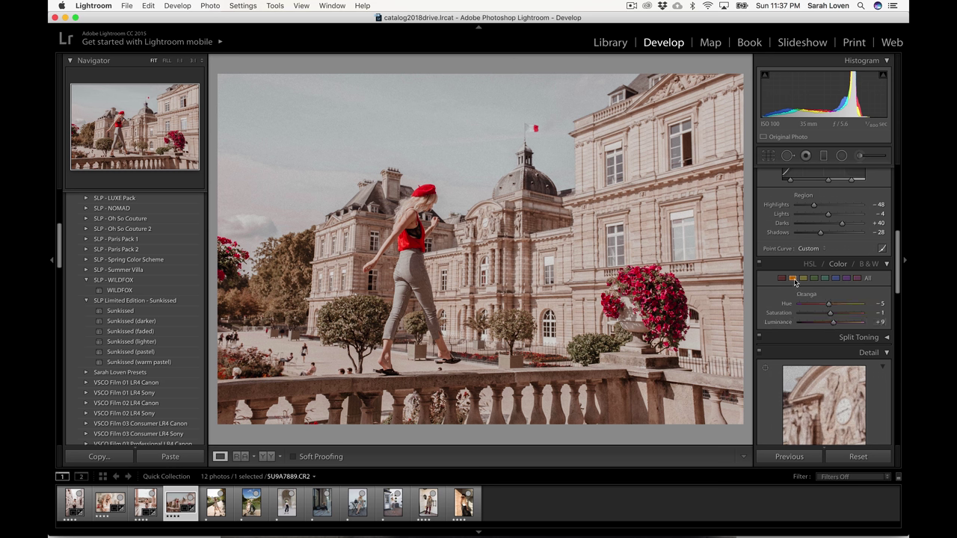
pyautogui.moveTo(826, 315)
pyautogui.mouseDown()
pyautogui.moveTo(851, 315)
pyautogui.moveTo(817, 305)
pyautogui.moveTo(832, 323)
pyautogui.moveTo(829, 315)
pyautogui.mouseUp()
pyautogui.click(827, 314)
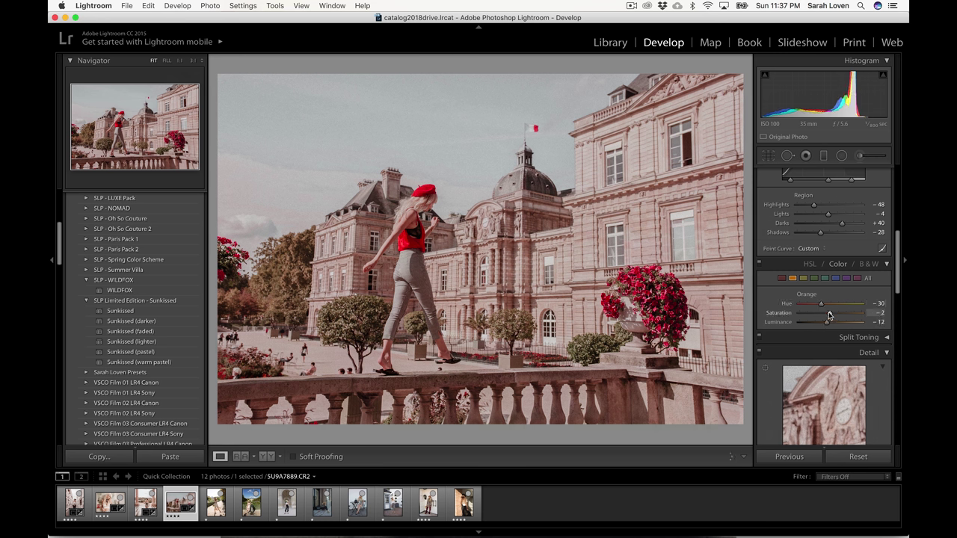
pyautogui.scroll(5, 828, 315)
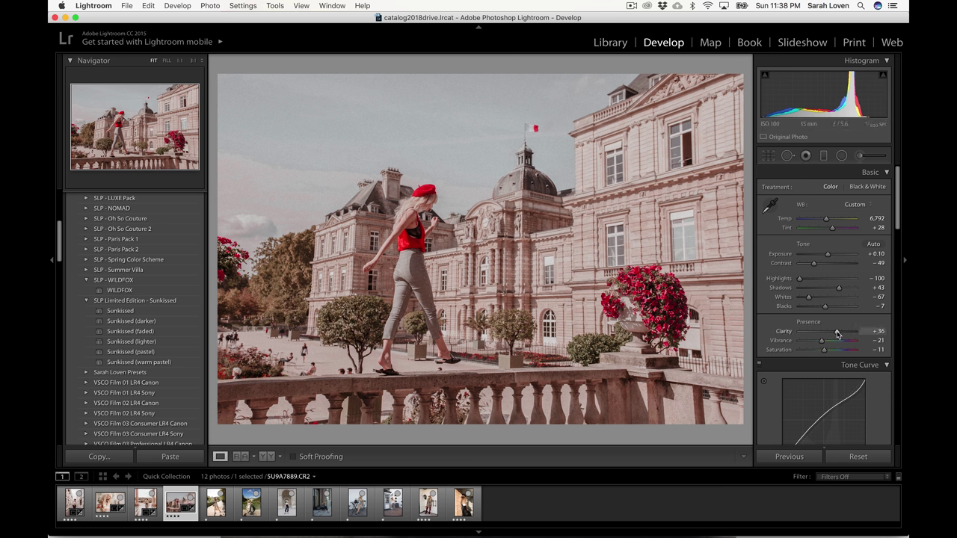
# Raise clarity to +61 and highlights to -89, then check +15 distortion correction against a grid
pyautogui.moveTo(838, 334); pyautogui.dragTo(841, 335)
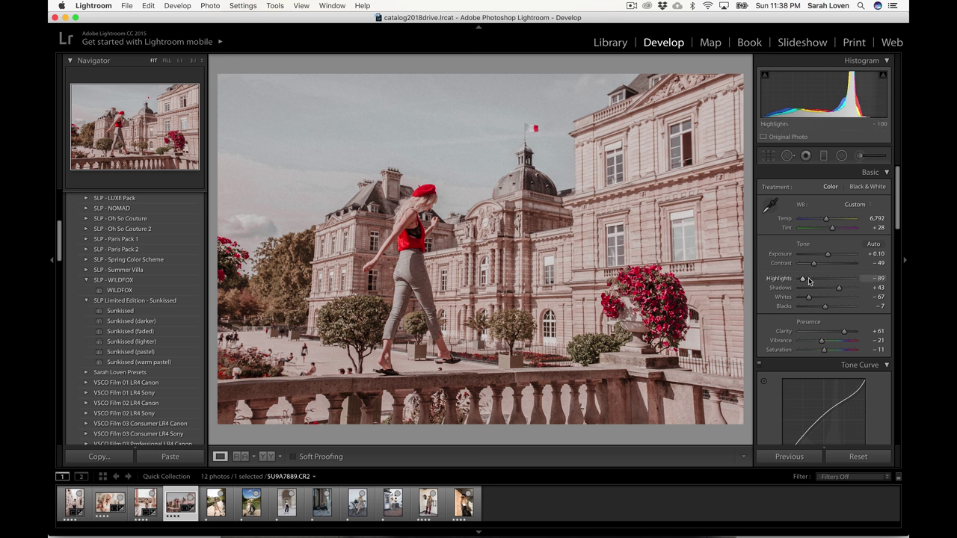
pyautogui.moveTo(808, 280); pyautogui.dragTo(798, 281)
pyautogui.scroll(-15, 841, 277)
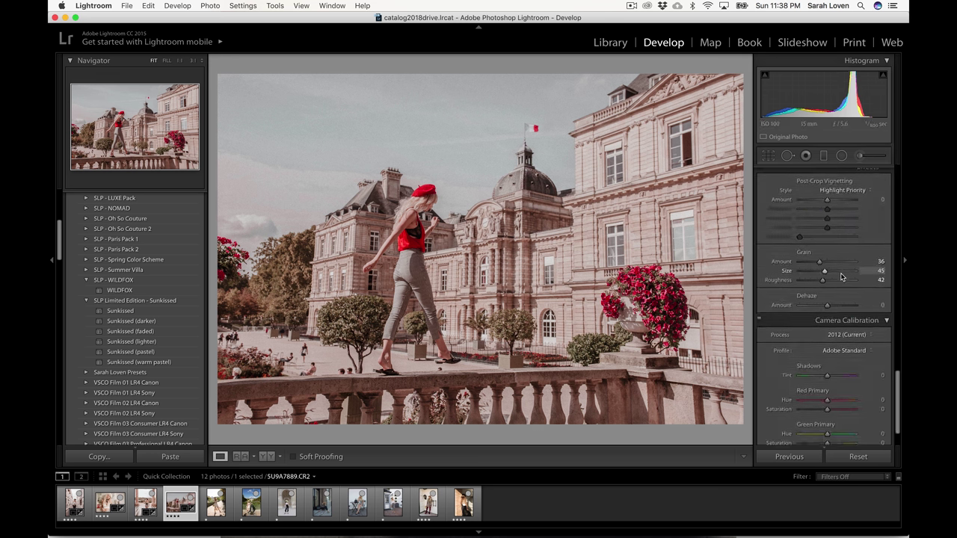
pyautogui.scroll(-2, 841, 277)
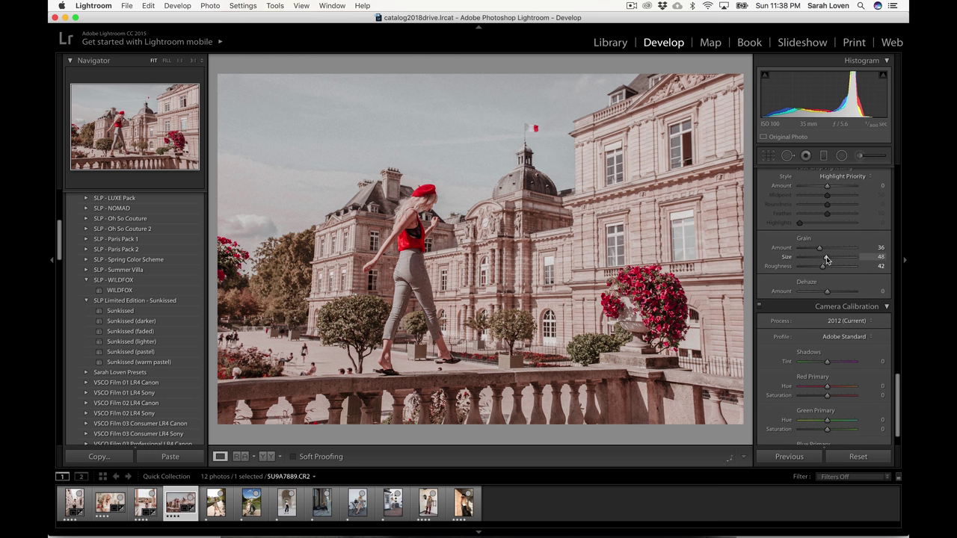
pyautogui.scroll(10, 825, 260)
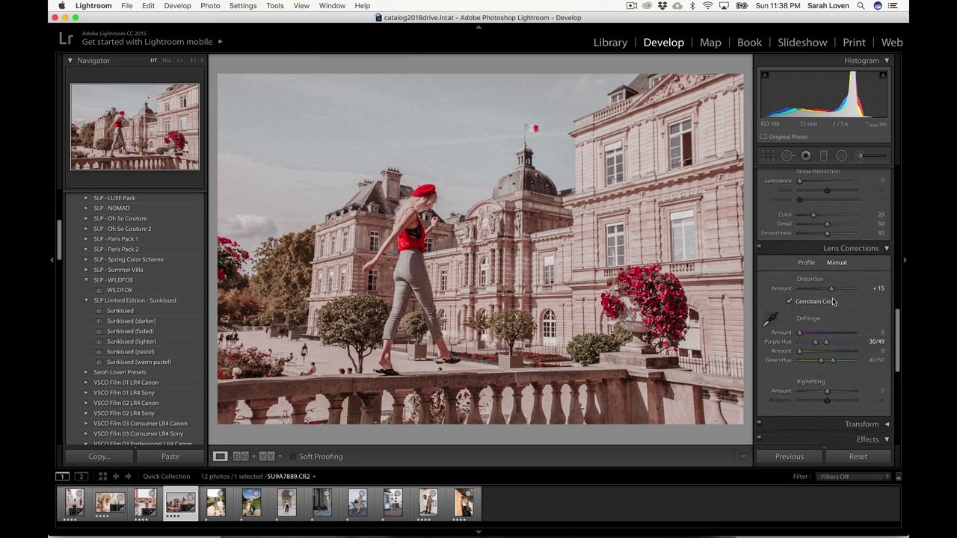
pyautogui.moveTo(830, 289); pyautogui.dragTo(831, 290)
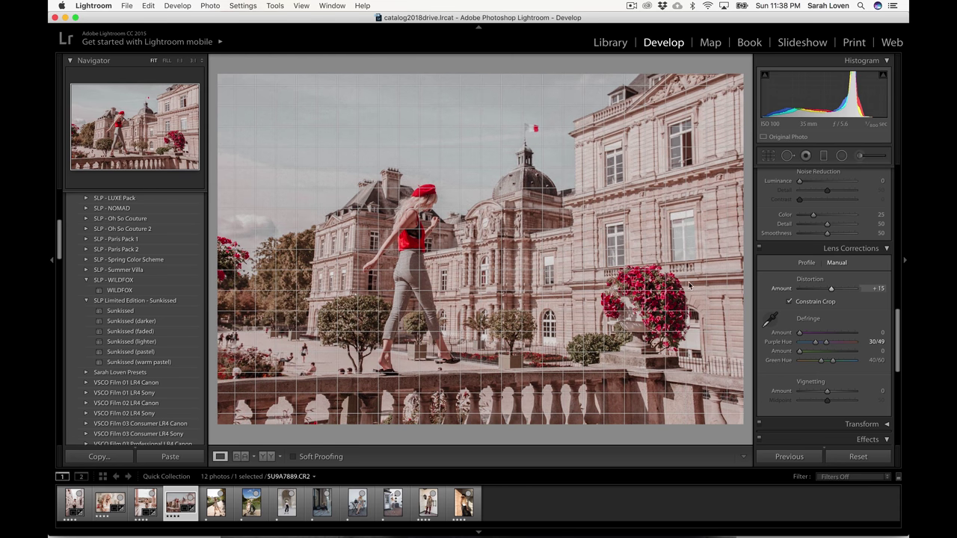
# Set the blues to Hue -35 and Saturation +44, then toggle Before/After to compare
pyautogui.scroll(5, 796, 284)
pyautogui.scroll(-3, 792, 302)
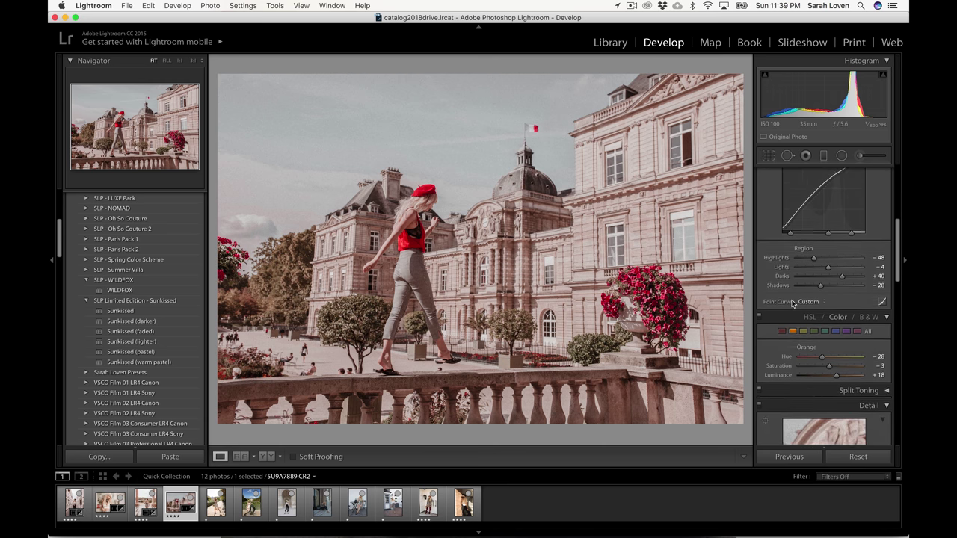
pyautogui.scroll(-2, 792, 303)
pyautogui.click(836, 286)
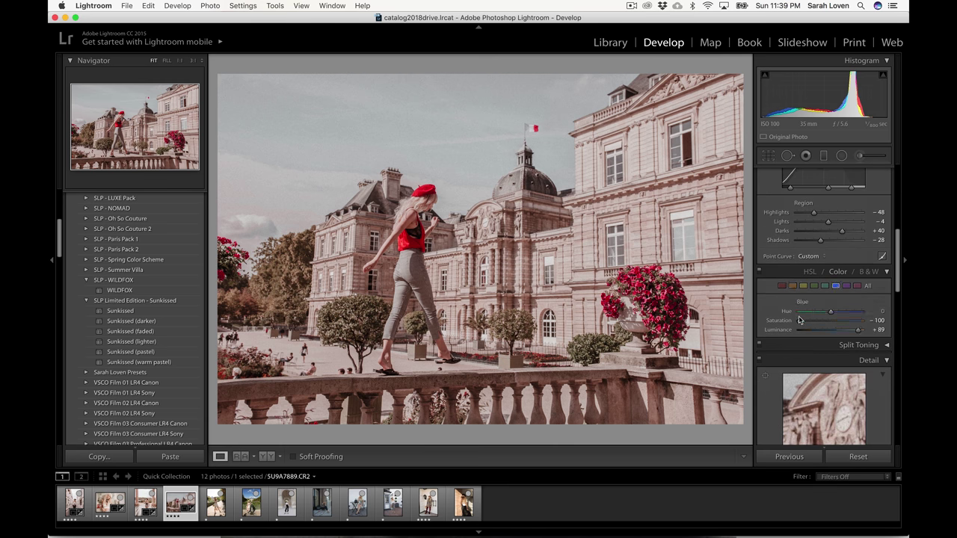
pyautogui.moveTo(798, 320); pyautogui.dragTo(819, 314)
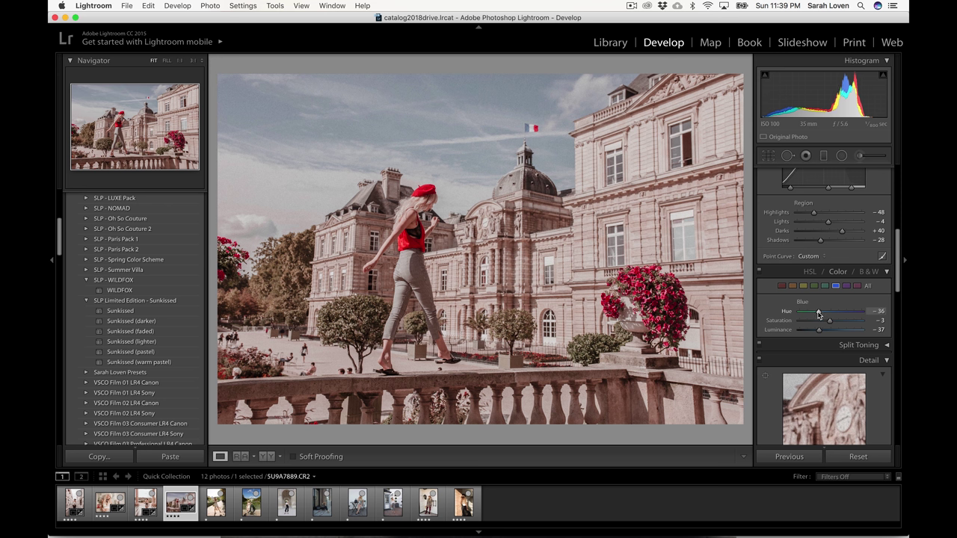
pyautogui.moveTo(823, 315); pyautogui.dragTo(835, 315)
pyautogui.moveTo(829, 320); pyautogui.dragTo(843, 322)
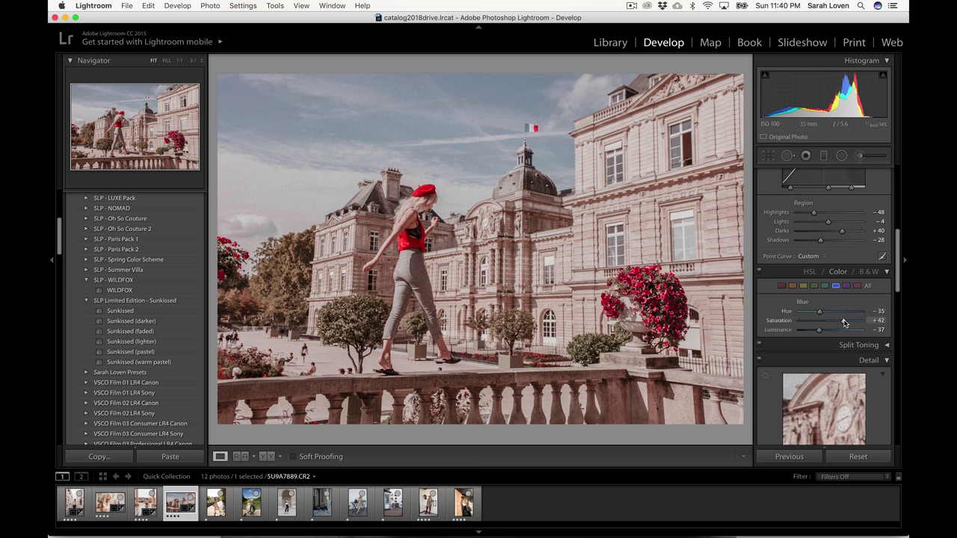
pyautogui.press('\\')
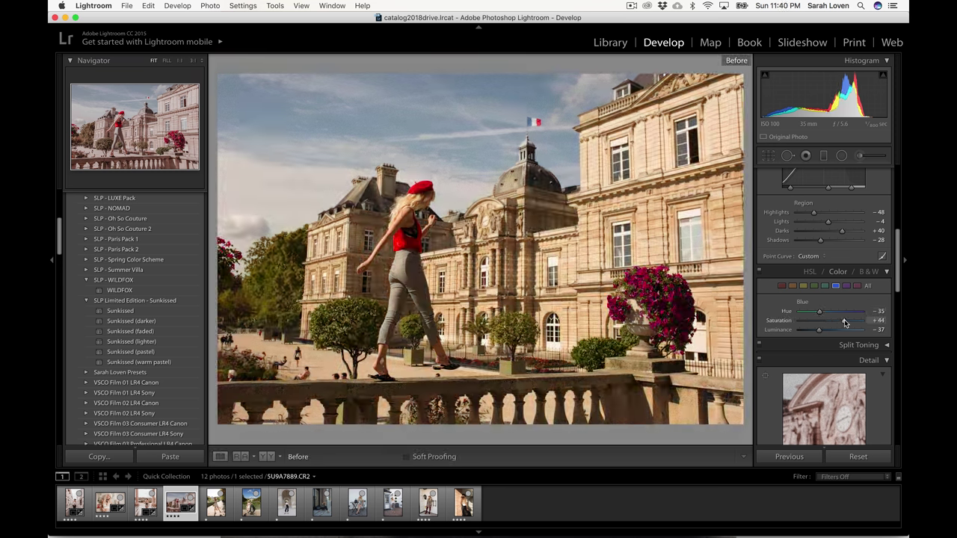
pyautogui.press('\\')
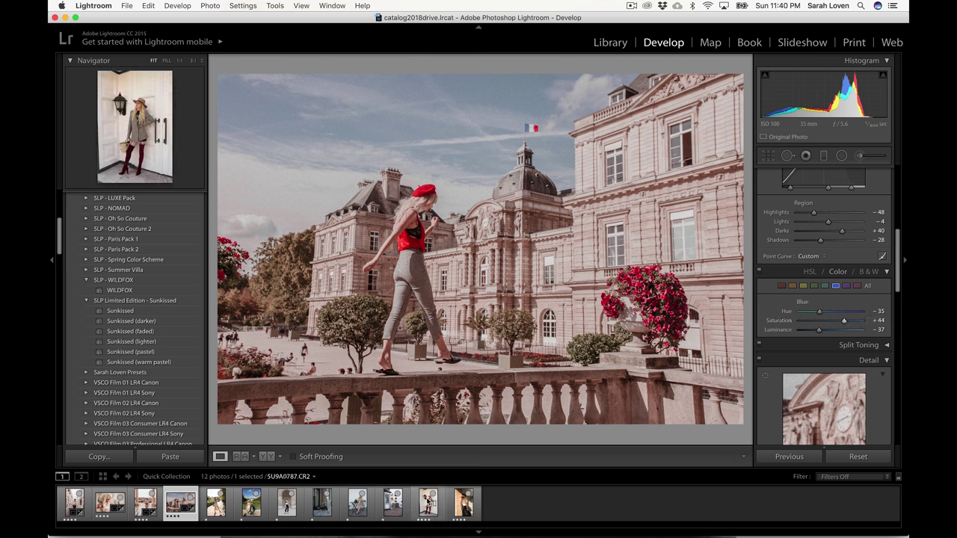
# Open the red-boots portrait, apply WILDFOX and set Exposure to -0.35
pyautogui.click(428, 501)
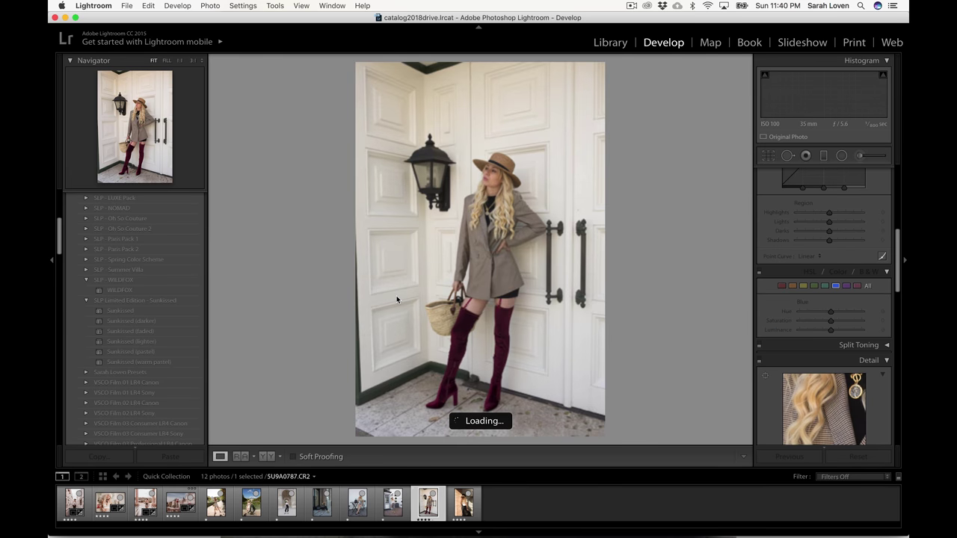
pyautogui.click(119, 290)
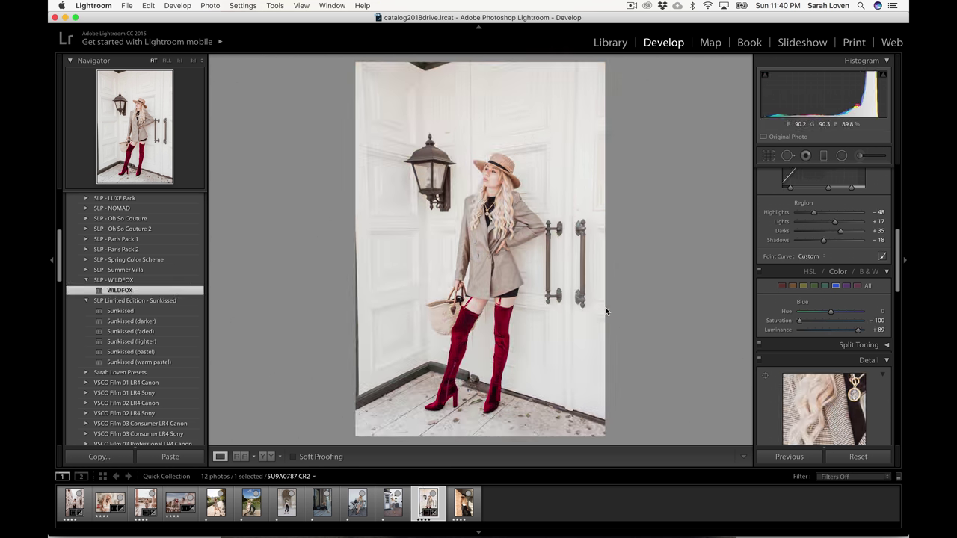
pyautogui.scroll(3, 878, 247)
pyautogui.scroll(8, 878, 247)
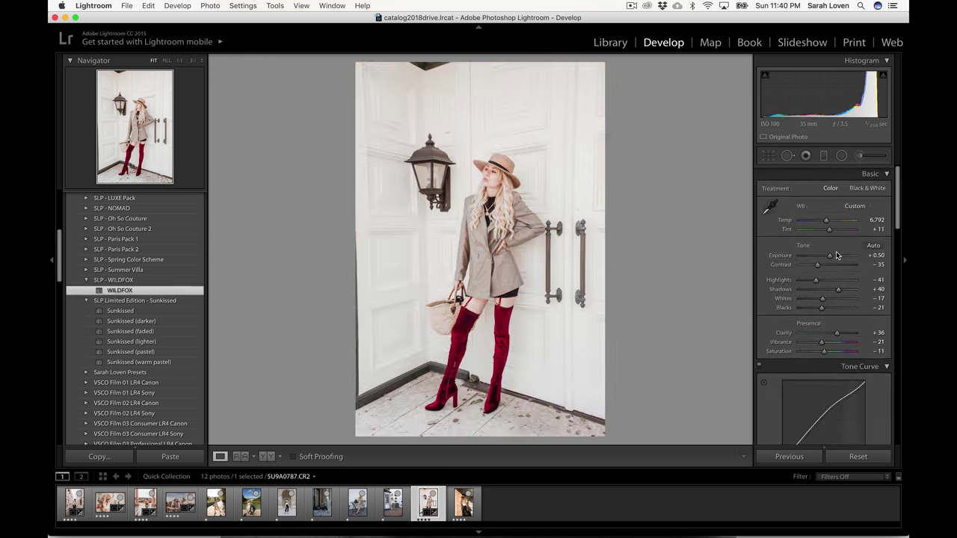
pyautogui.moveTo(828, 257); pyautogui.dragTo(841, 278)
# Shift the orange hue slightly, darken and desaturate oranges, and mute the yellow saturation
pyautogui.scroll(-5, 836, 317)
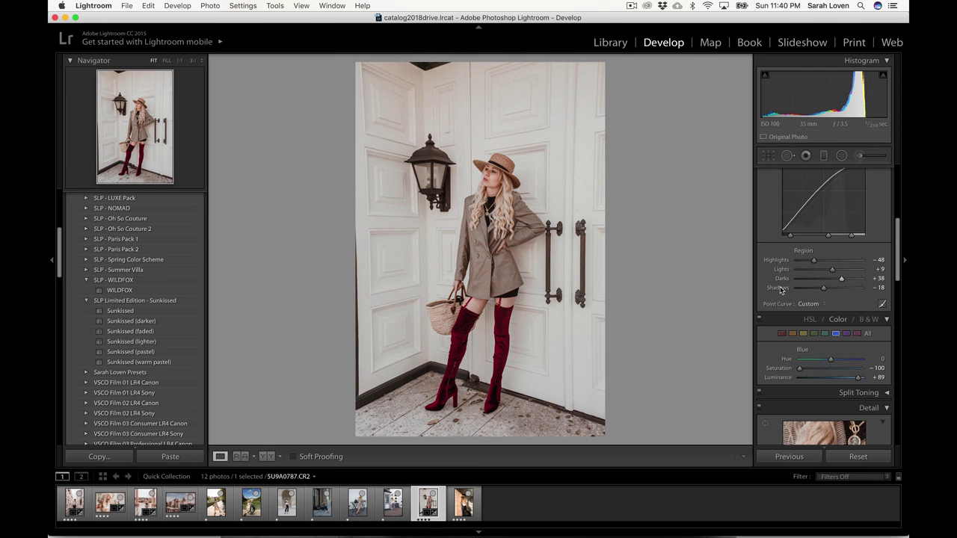
pyautogui.scroll(-3, 780, 290)
pyautogui.click(792, 257)
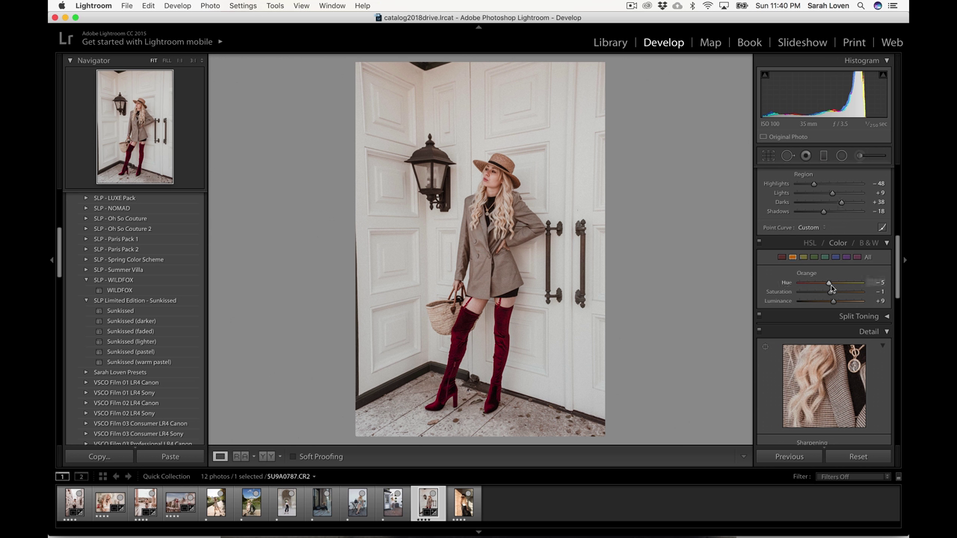
pyautogui.moveTo(828, 286); pyautogui.dragTo(826, 286)
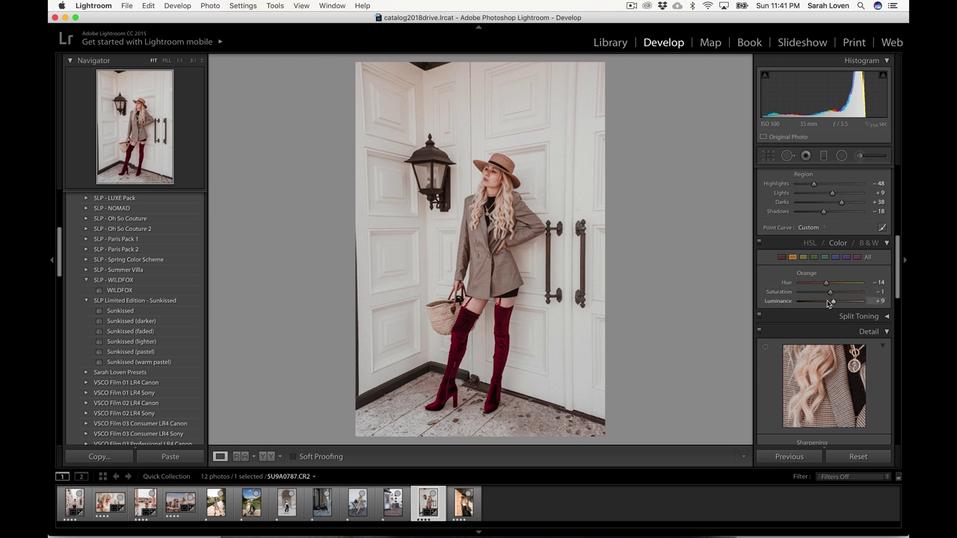
pyautogui.moveTo(828, 302); pyautogui.dragTo(826, 292)
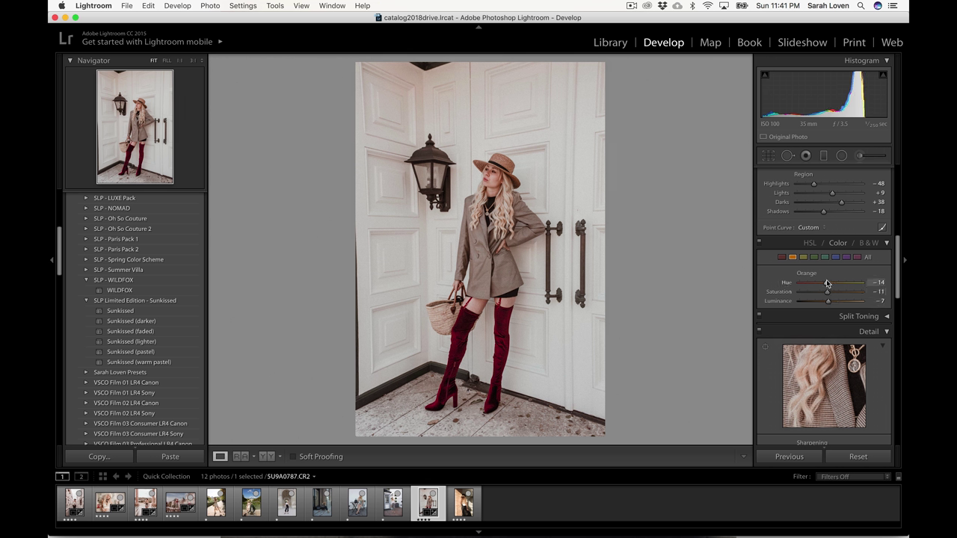
pyautogui.click(802, 257)
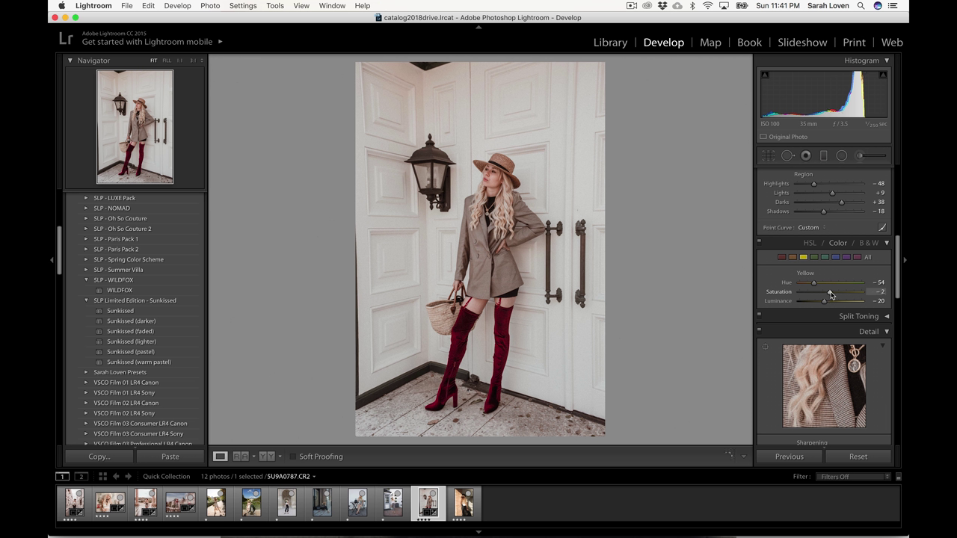
pyautogui.moveTo(830, 294); pyautogui.dragTo(774, 294)
pyautogui.moveTo(798, 295)
pyautogui.mouseDown()
pyautogui.moveTo(830, 300)
pyautogui.moveTo(812, 284)
pyautogui.moveTo(803, 285)
pyautogui.moveTo(841, 302)
pyautogui.moveTo(807, 294)
pyautogui.mouseUp()
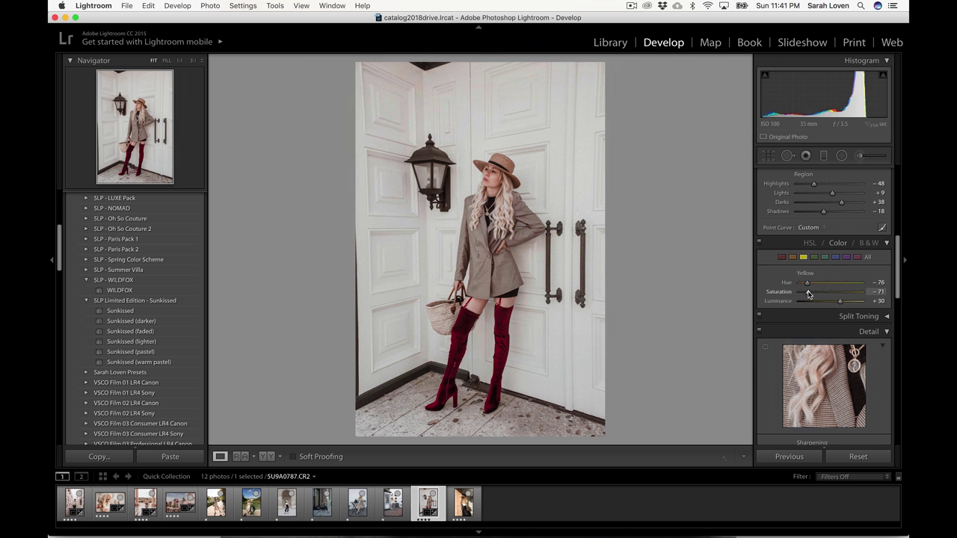
# Soften the tone curve with Lights at +15, then shift the red hue to -9
pyautogui.scroll(3, 808, 295)
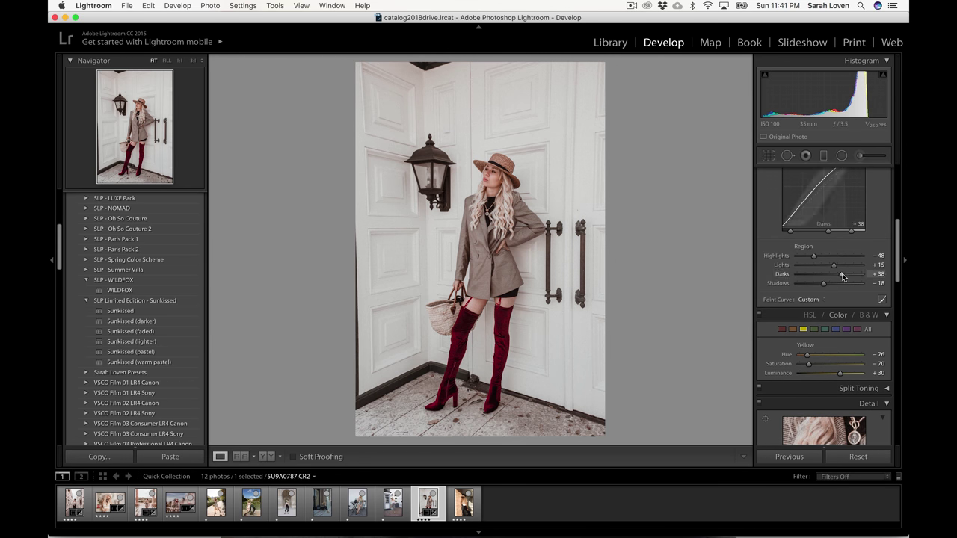
pyautogui.moveTo(841, 274)
pyautogui.mouseDown()
pyautogui.moveTo(791, 276)
pyautogui.moveTo(854, 277)
pyautogui.moveTo(775, 279)
pyautogui.moveTo(864, 281)
pyautogui.moveTo(825, 277)
pyautogui.mouseUp()
pyautogui.scroll(2, 837, 277)
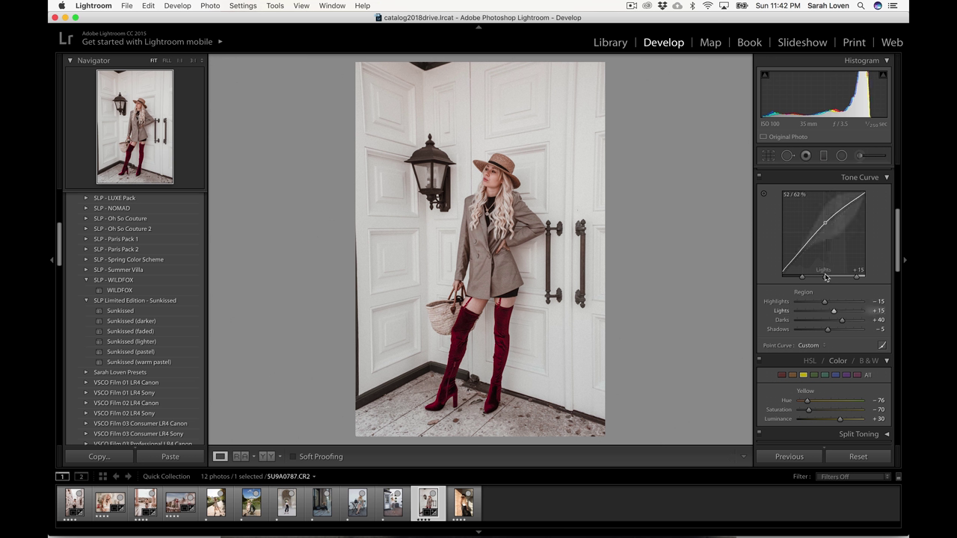
pyautogui.scroll(-3, 824, 274)
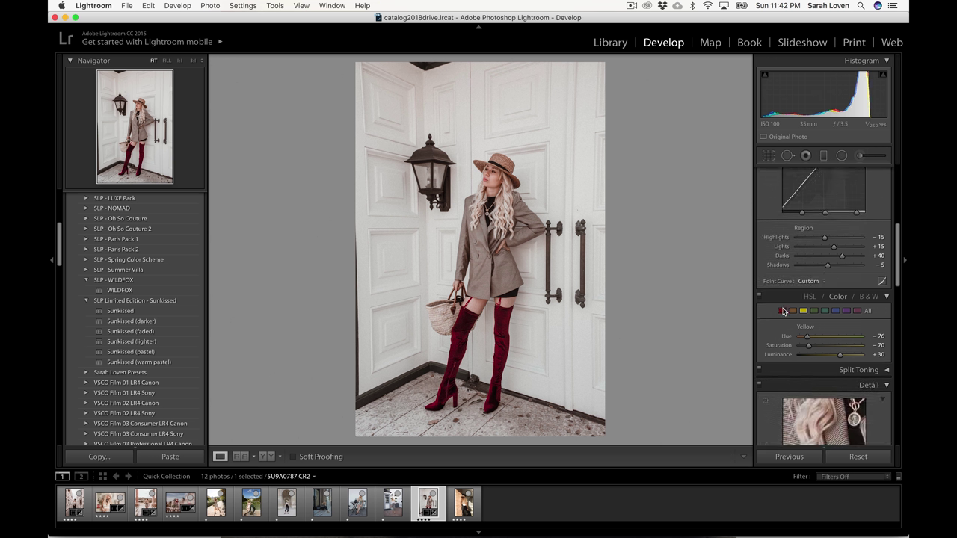
pyautogui.click(782, 311)
pyautogui.scroll(-2, 782, 312)
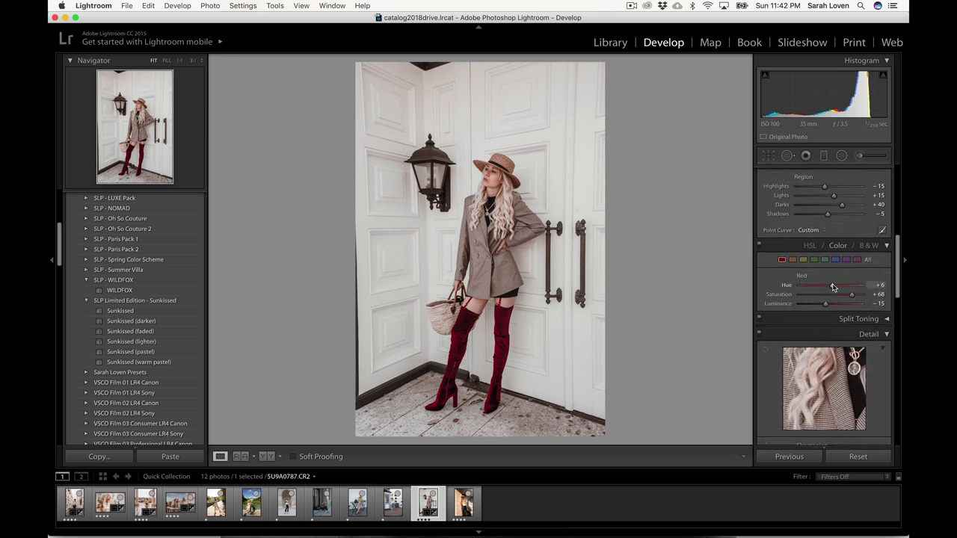
pyautogui.moveTo(832, 288); pyautogui.dragTo(859, 297)
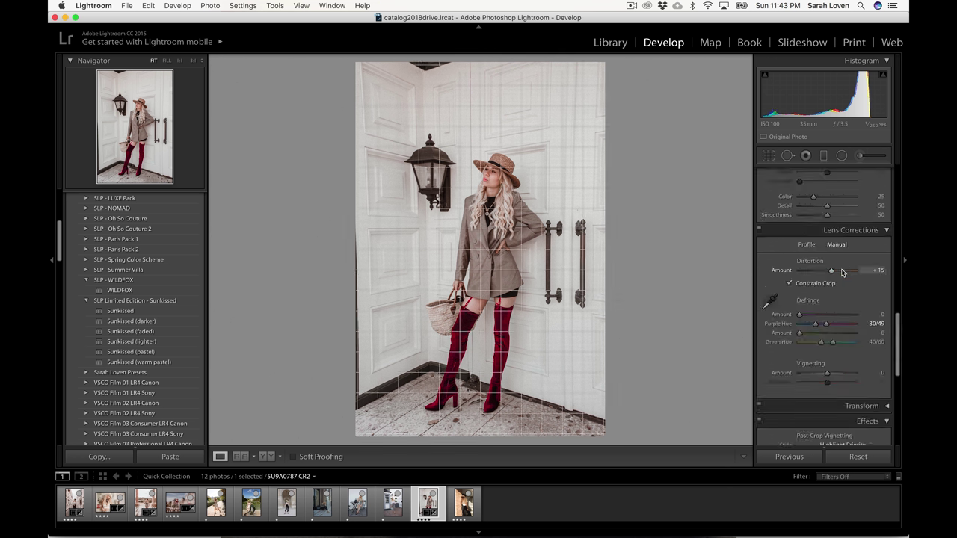
# Apply +15 distortion correction, restore lower contrast, raise clarity to +47, and compare with the original
pyautogui.moveTo(831, 273); pyautogui.dragTo(831, 271)
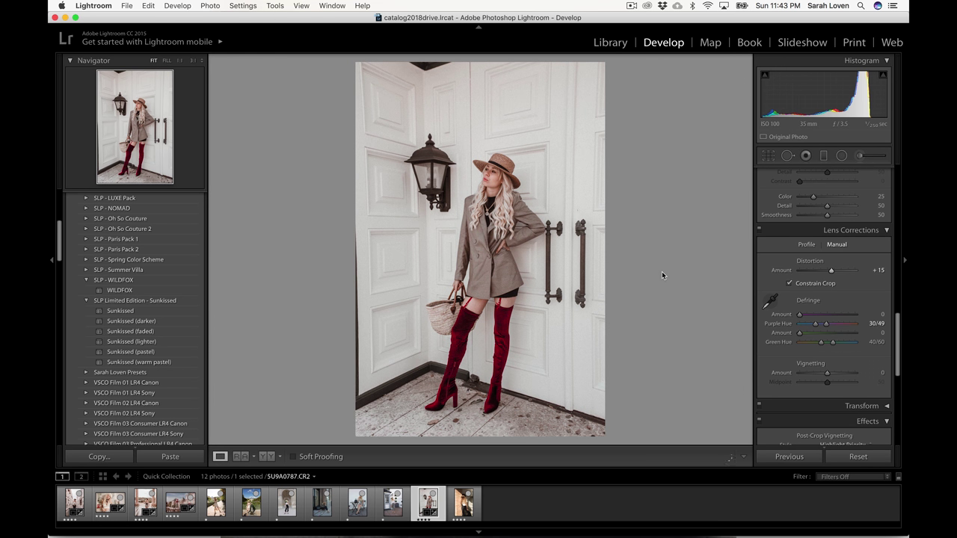
pyautogui.scroll(10, 816, 262)
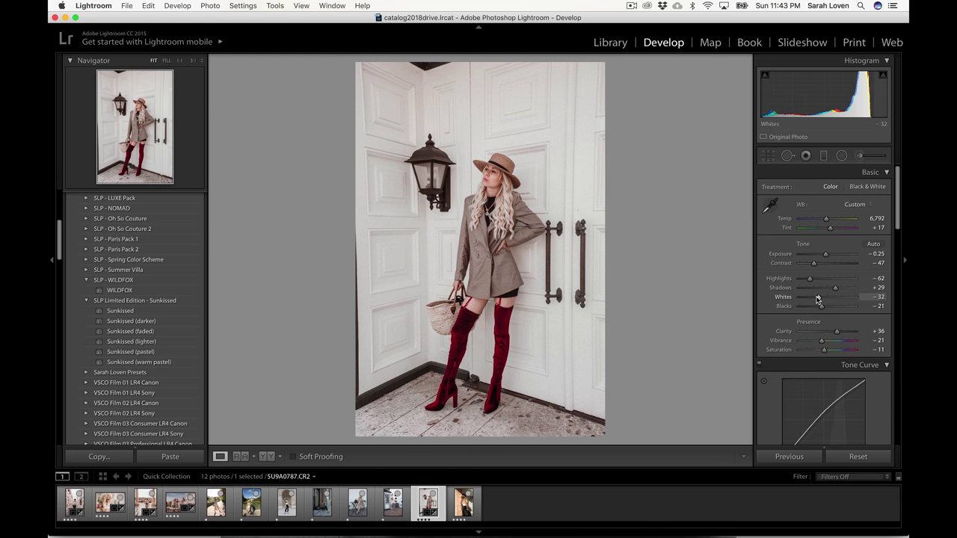
pyautogui.hotkey('ctrl', 'z')
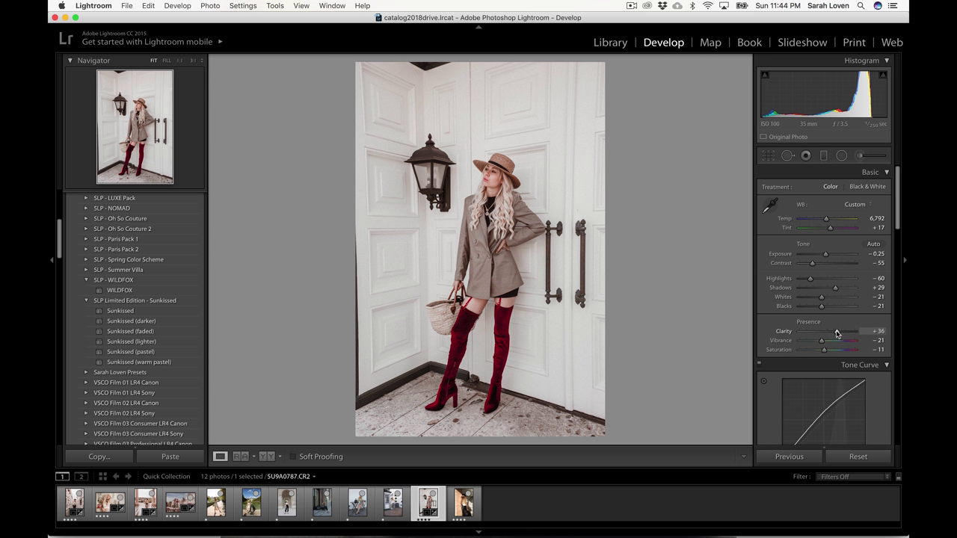
pyautogui.moveTo(839, 332); pyautogui.dragTo(842, 333)
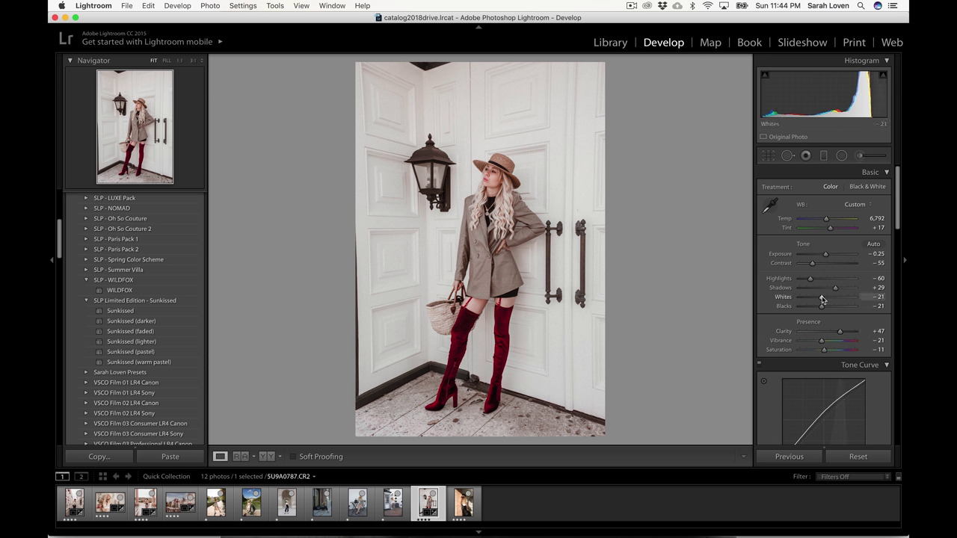
pyautogui.hotkey('ctrl', 'z')
pyautogui.scroll(-2, 823, 300)
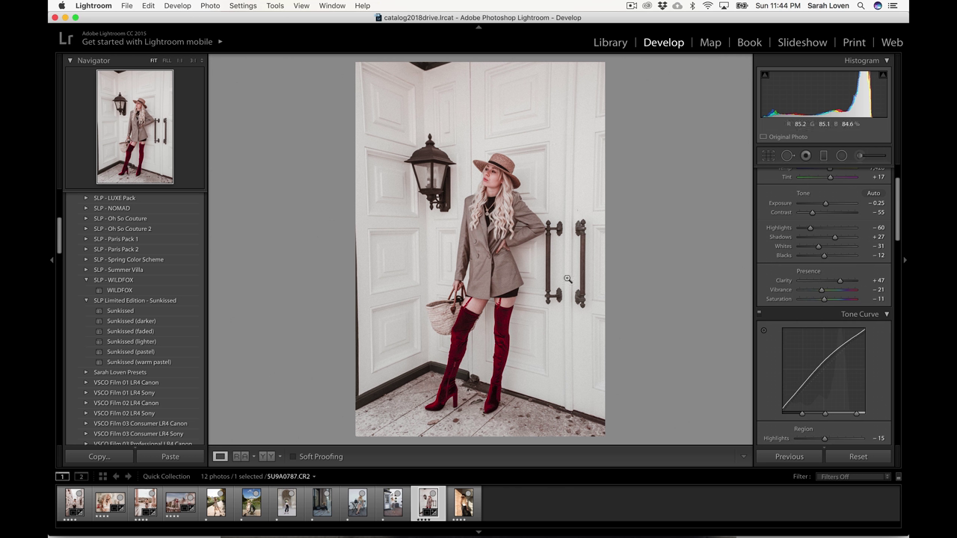
pyautogui.press('\\')
pyautogui.press('\\')
# Nudge the calibration shadow tint and the red, green and blue primary hue and saturation
pyautogui.scroll(-3, 808, 290)
pyautogui.scroll(-15, 809, 292)
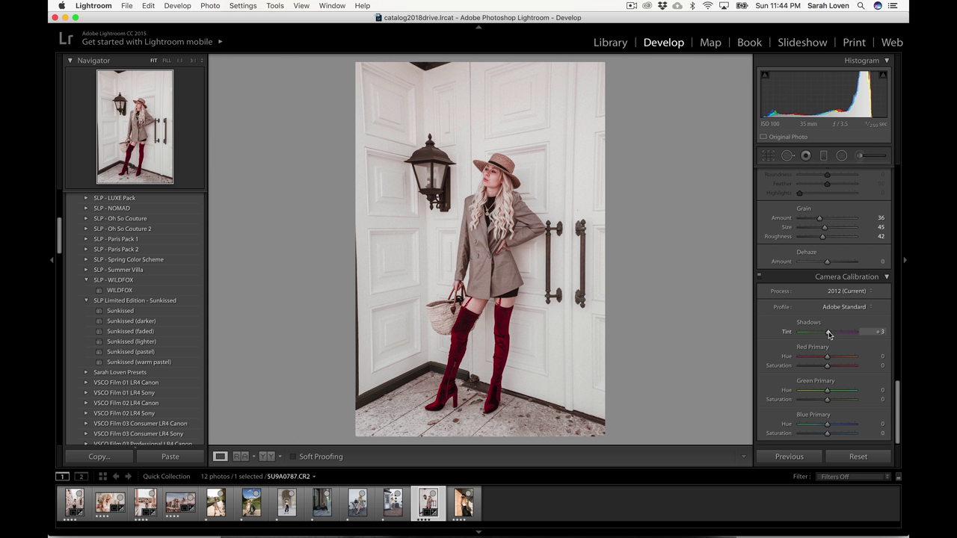
pyautogui.moveTo(825, 335); pyautogui.dragTo(830, 335)
pyautogui.moveTo(826, 367); pyautogui.dragTo(828, 368)
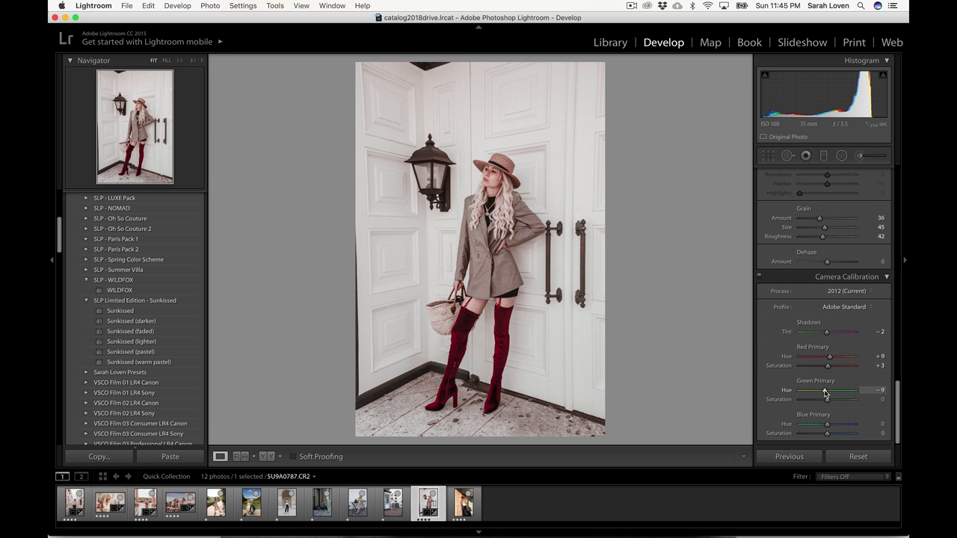
pyautogui.moveTo(825, 393); pyautogui.dragTo(829, 399)
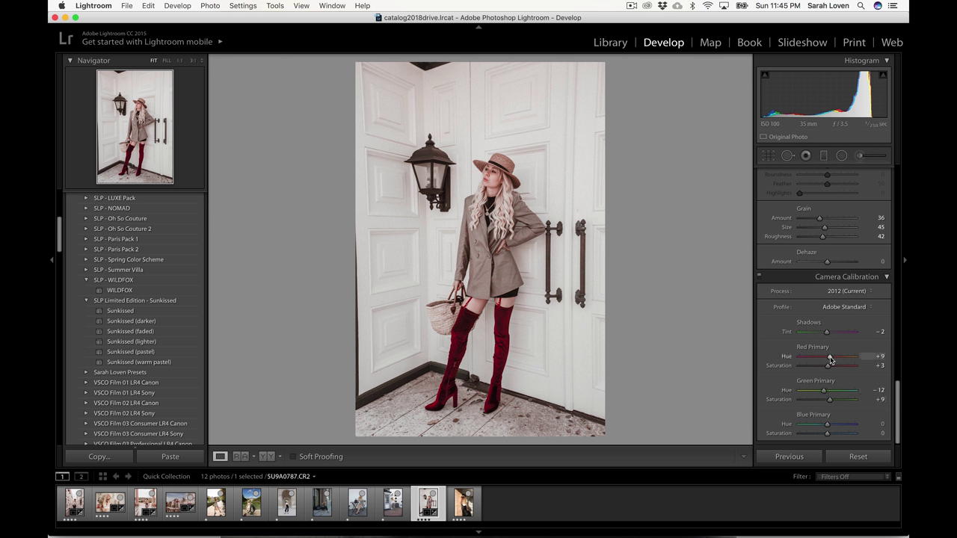
pyautogui.moveTo(827, 365); pyautogui.dragTo(828, 365)
pyautogui.moveTo(827, 423); pyautogui.dragTo(825, 424)
# Warm Temp to 7,426, compare before/after, and advance to the next photo
pyautogui.scroll(10, 822, 418)
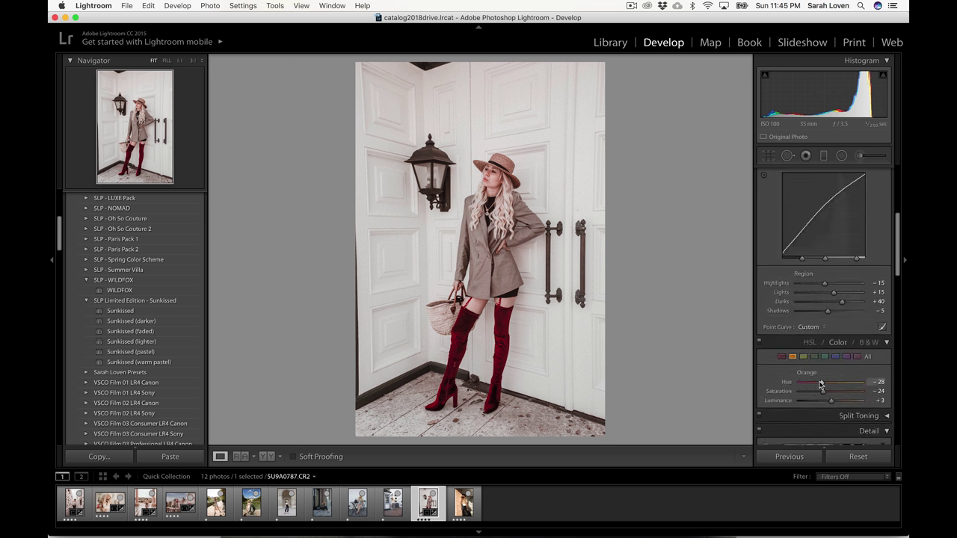
pyautogui.scroll(5, 825, 396)
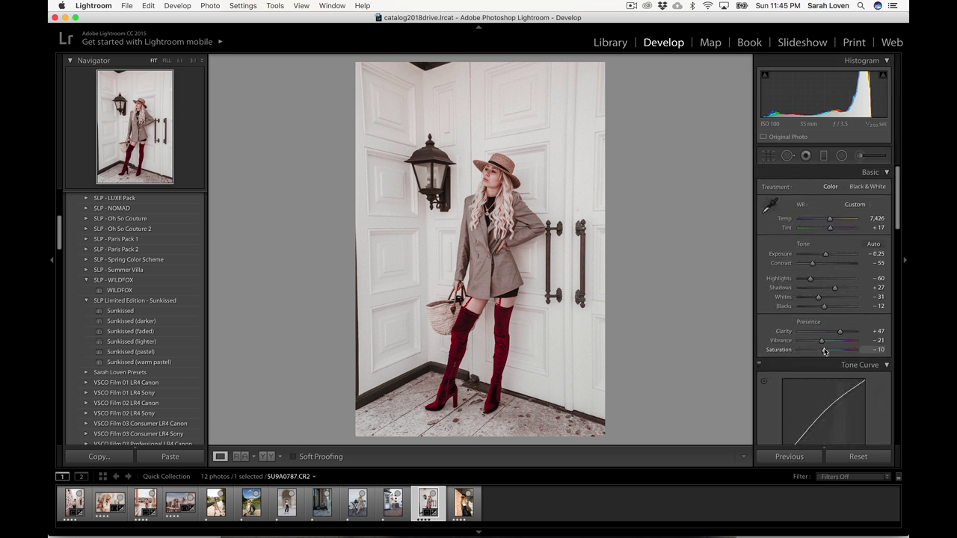
pyautogui.click(825, 351)
pyautogui.press('\\')
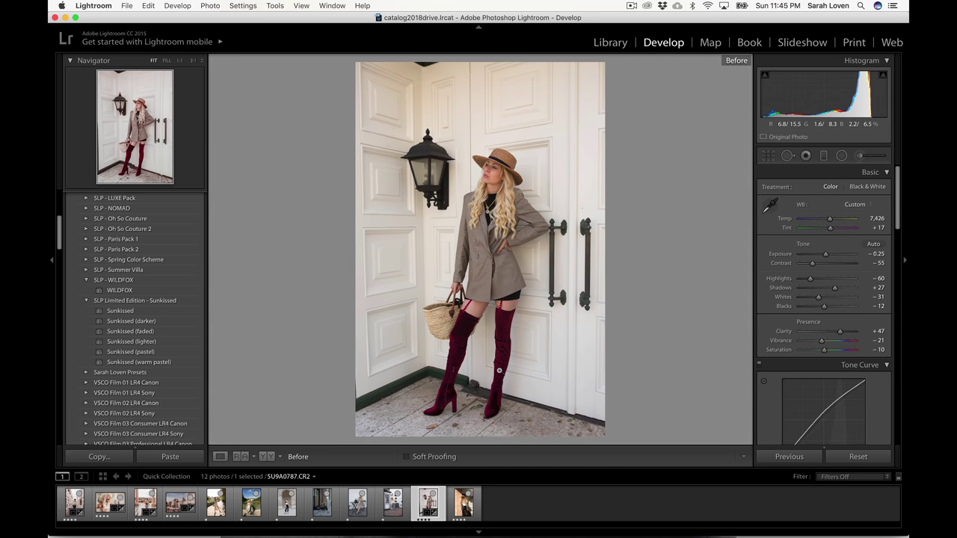
pyautogui.press('\\')
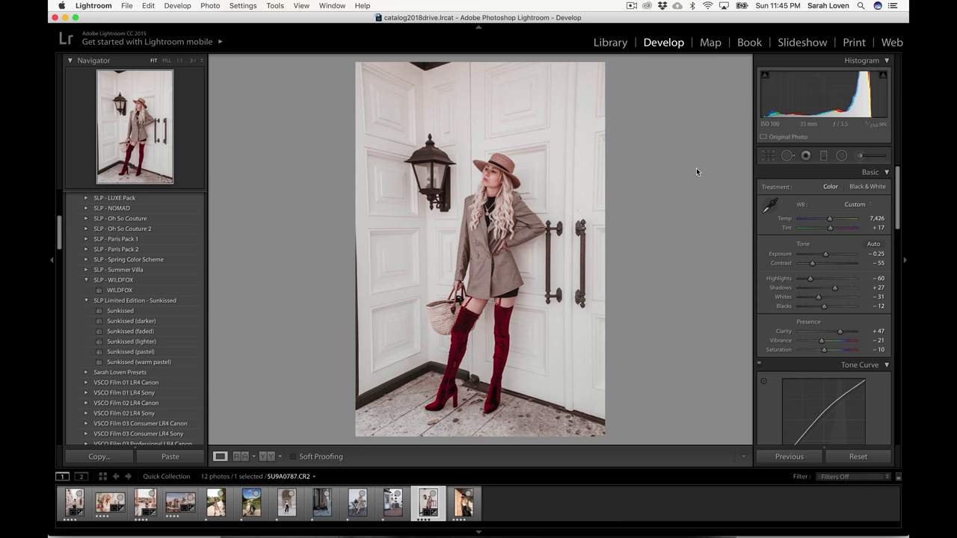
pyautogui.press('Right')
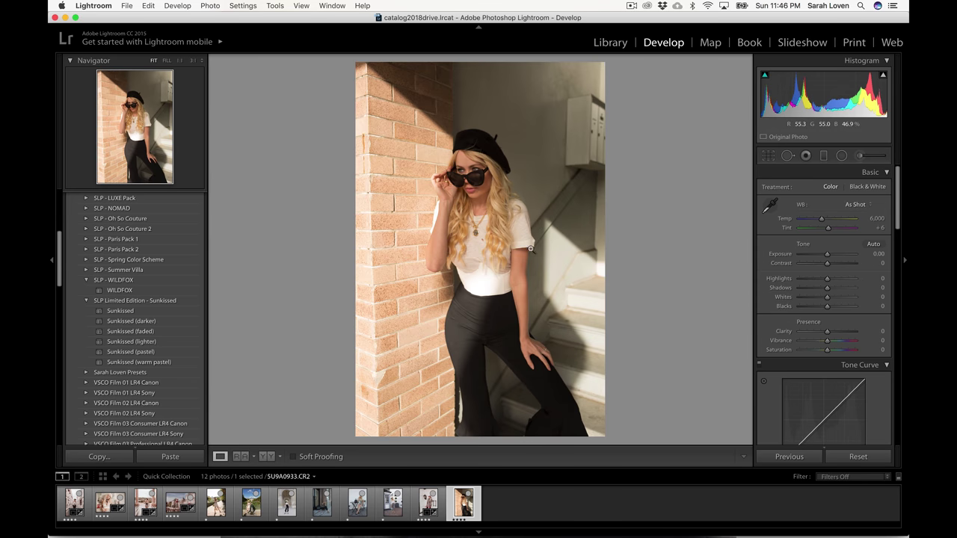
# Apply the WILDFOX preset to the brick-wall beret portrait and compare it with the original
pyautogui.click(180, 291)
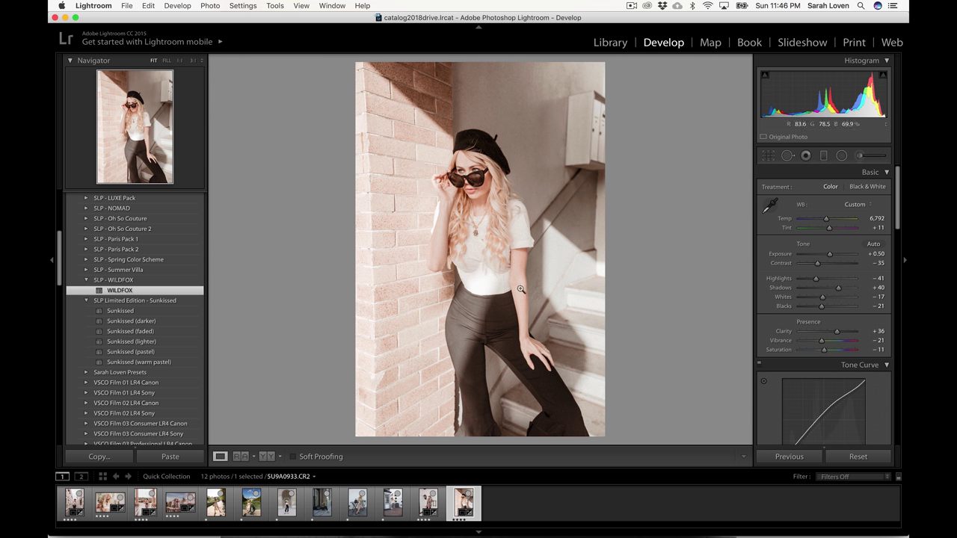
pyautogui.press('\\')
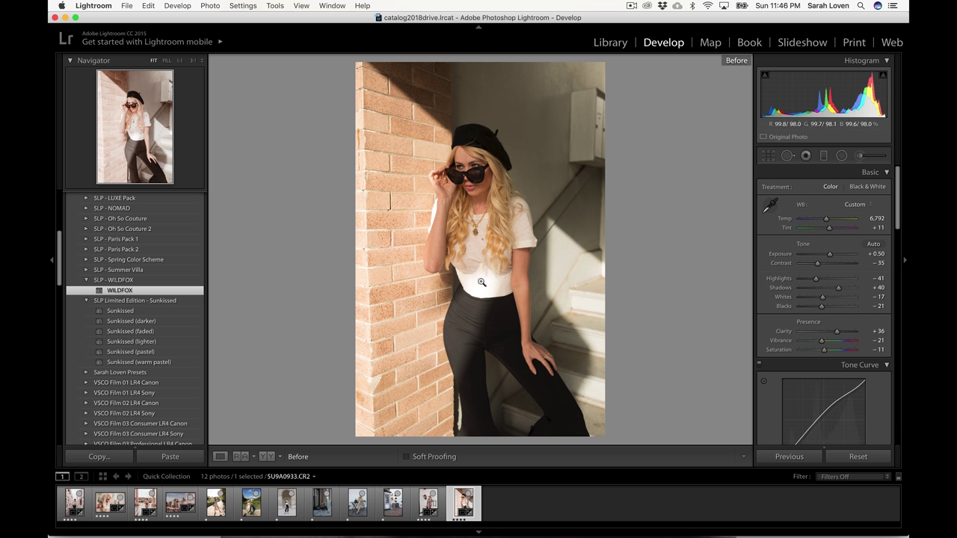
pyautogui.press('\\')
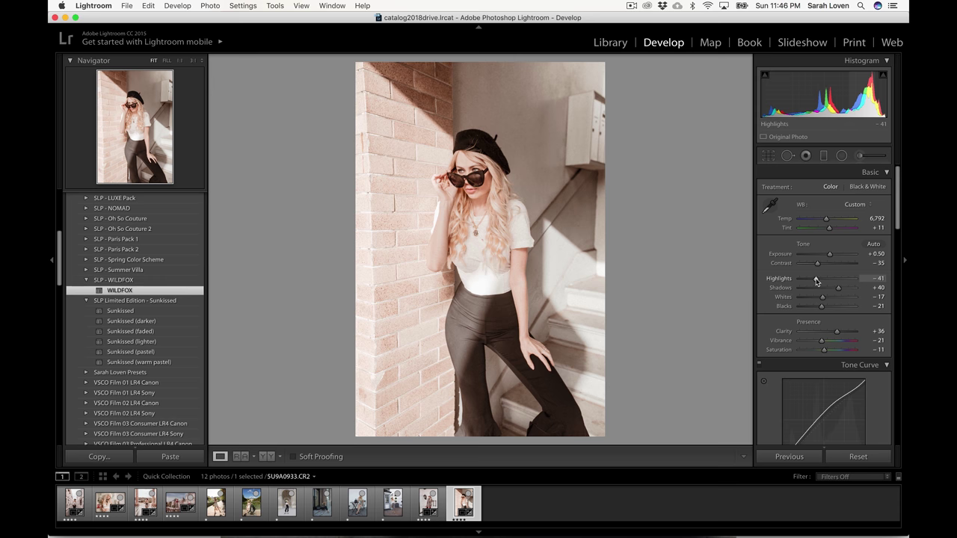
# Drop Highlights to -100, Exposure to -0.05, Contrast to -48, and darken Blacks and Whites (-47)
pyautogui.moveTo(815, 278); pyautogui.dragTo(781, 280)
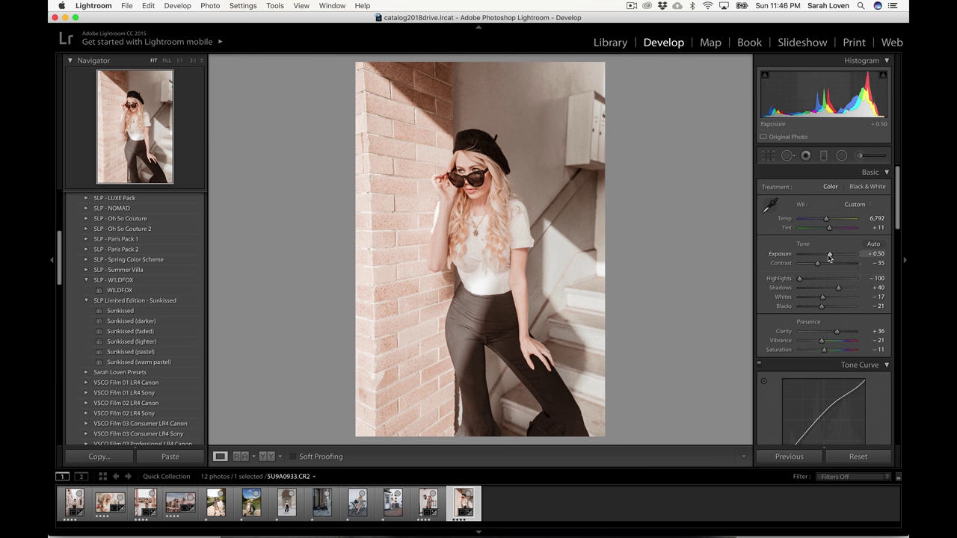
pyautogui.moveTo(829, 255); pyautogui.dragTo(827, 255)
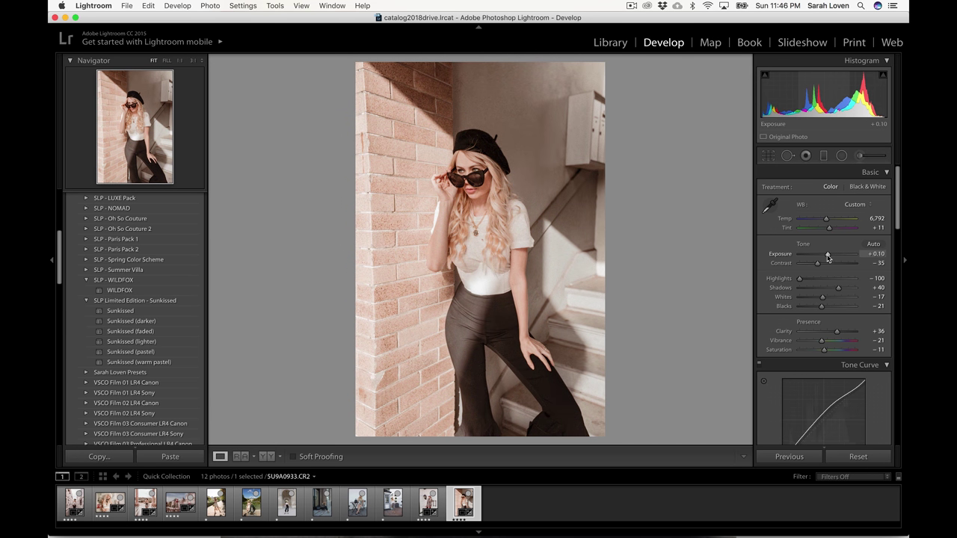
pyautogui.moveTo(828, 255); pyautogui.dragTo(827, 255)
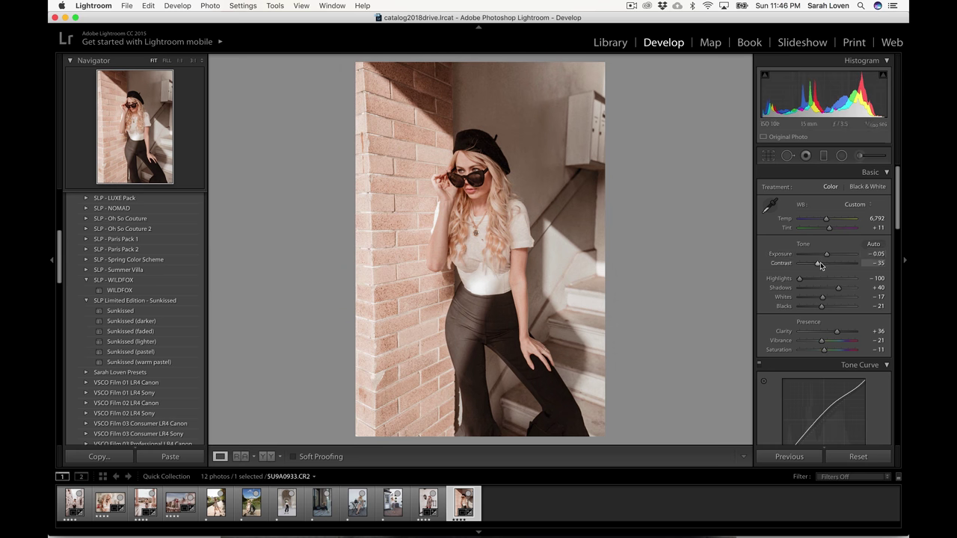
pyautogui.moveTo(817, 264); pyautogui.dragTo(813, 263)
pyautogui.moveTo(822, 308); pyautogui.dragTo(817, 288)
pyautogui.scroll(-10, 815, 299)
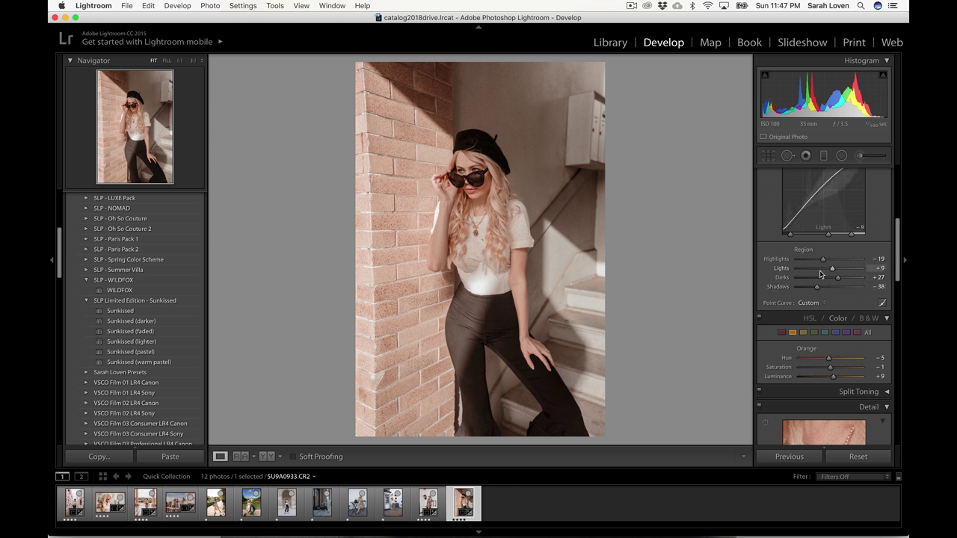
# Shift the Orange hue, saturation and luminance down, then switch to the Yellow range in HSL/Color
pyautogui.scroll(5, 816, 287)
pyautogui.scroll(-8, 818, 277)
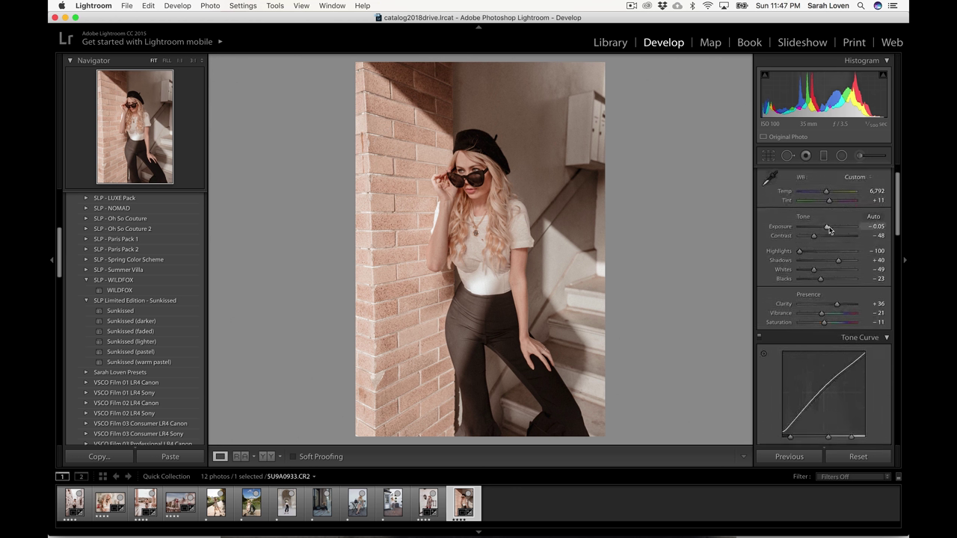
pyautogui.scroll(-1, 829, 231)
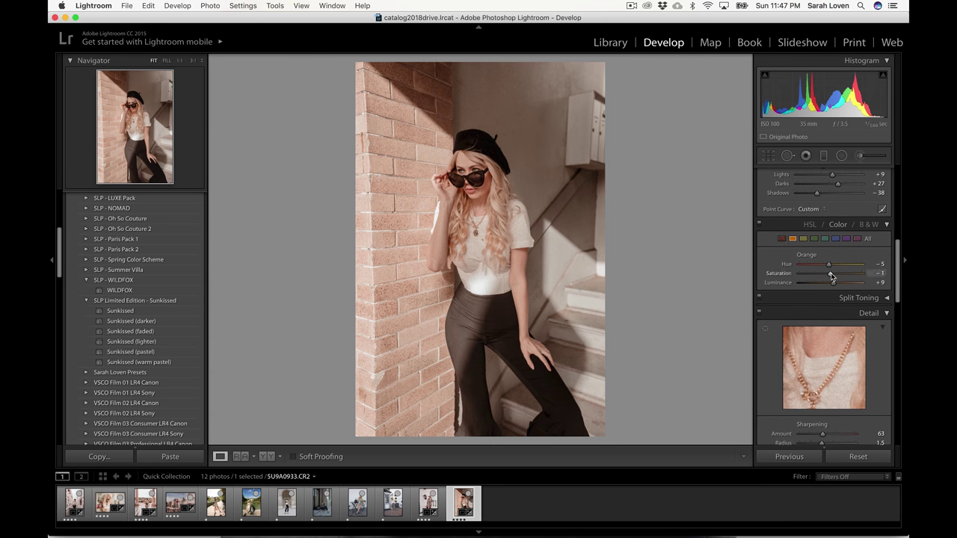
pyautogui.moveTo(831, 276)
pyautogui.mouseDown()
pyautogui.moveTo(822, 262)
pyautogui.moveTo(834, 285)
pyautogui.mouseUp()
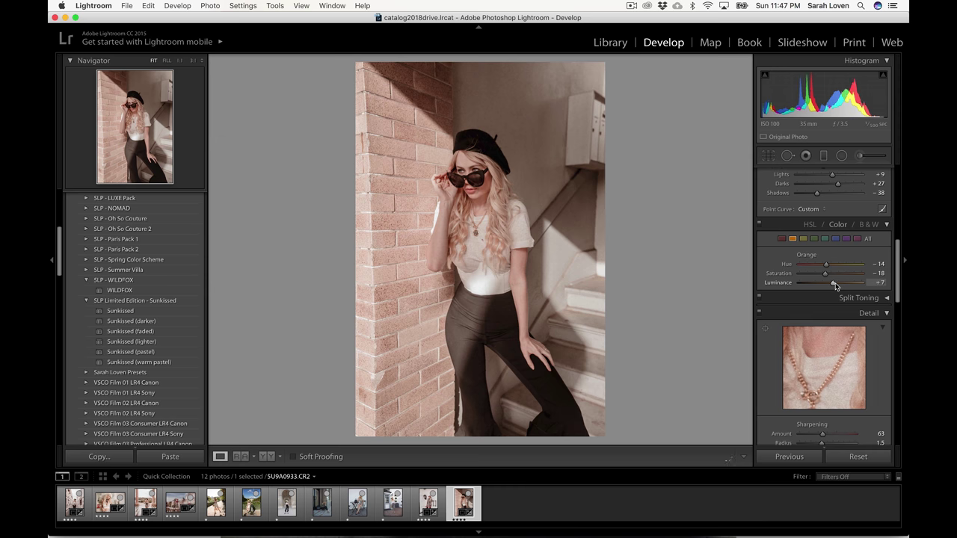
pyautogui.click(803, 238)
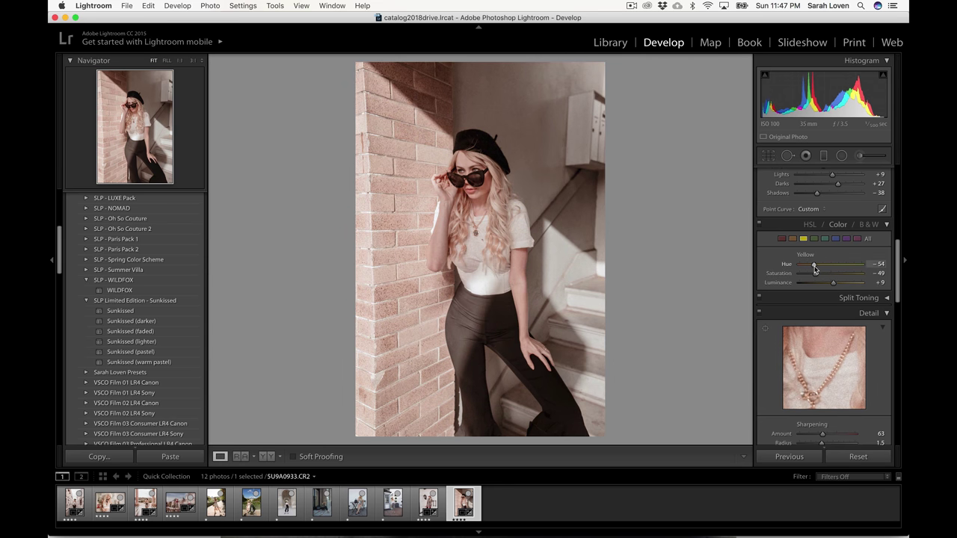
# Raise Shadows to +47 and Clarity to +49, and ease Highlights back to -74
pyautogui.scroll(5, 837, 288)
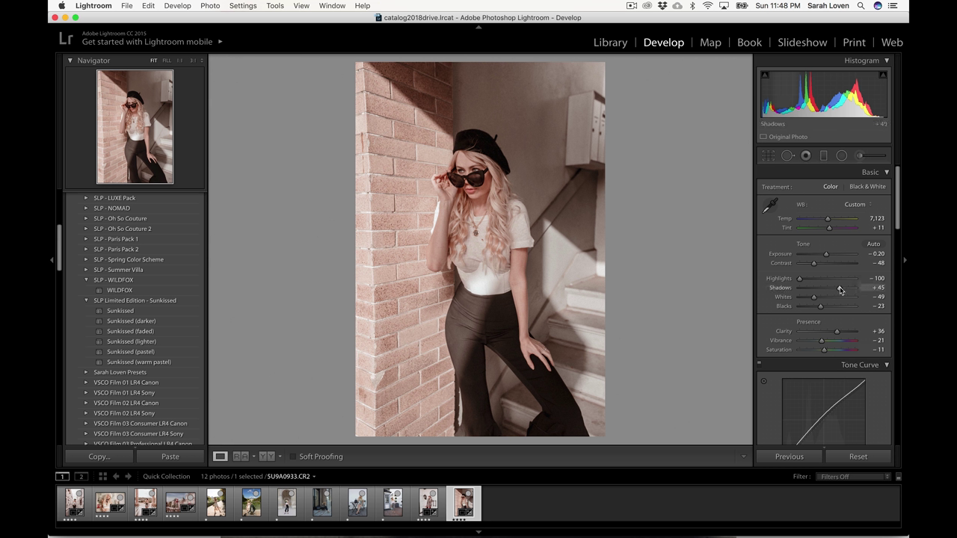
pyautogui.moveTo(840, 290); pyautogui.dragTo(841, 290)
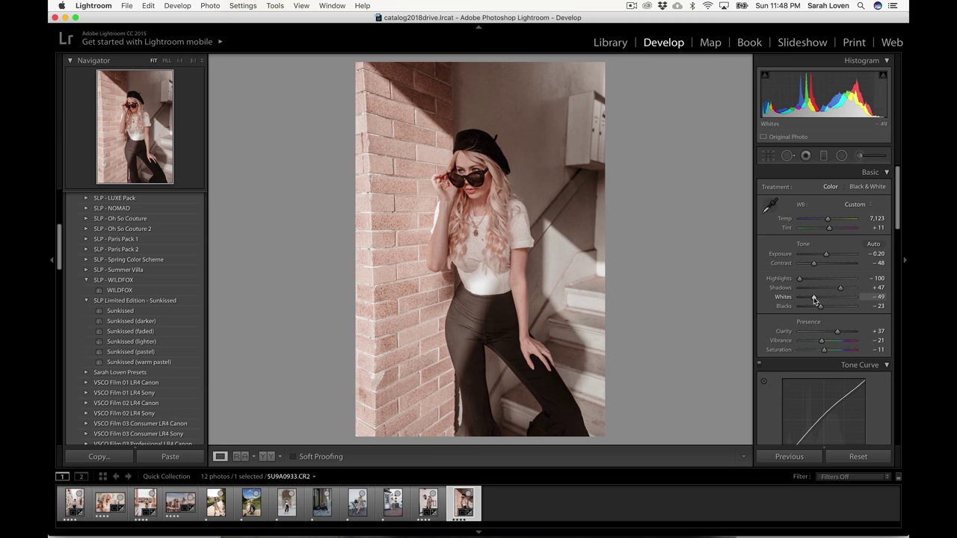
pyautogui.scroll(-5, 813, 284)
pyautogui.press('\\')
pyautogui.press('\\')
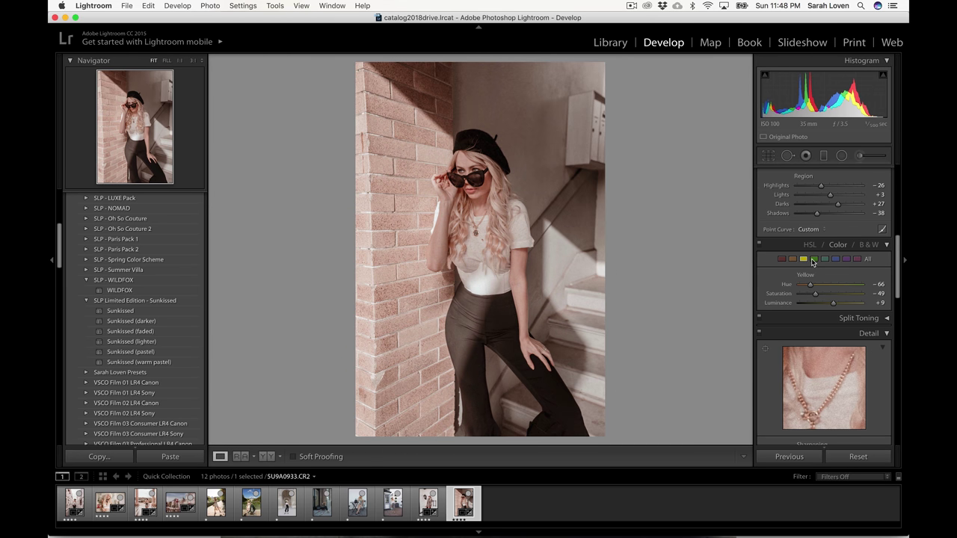
pyautogui.press('\\')
pyautogui.press('\\')
pyautogui.scroll(5, 813, 262)
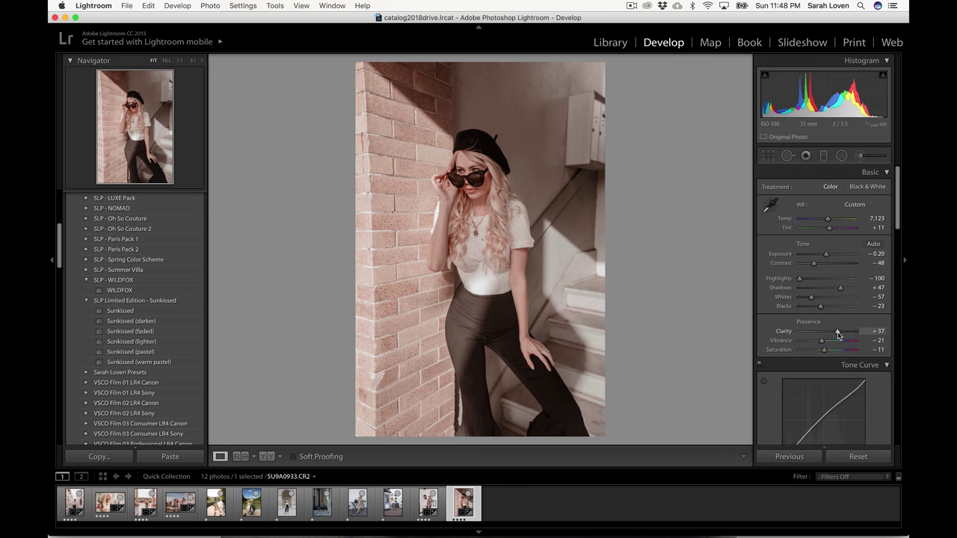
pyautogui.moveTo(837, 334); pyautogui.dragTo(840, 335)
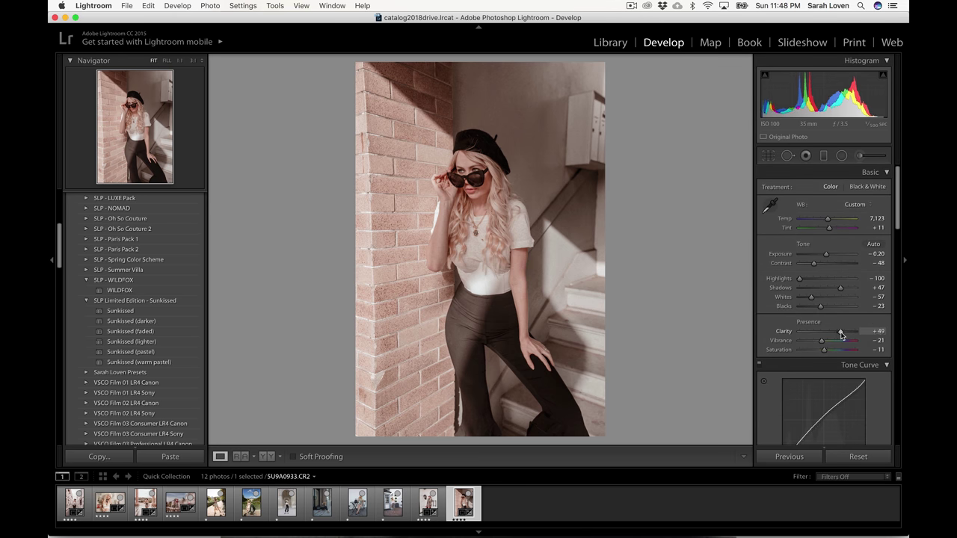
pyautogui.press('\\')
pyautogui.press('\\')
pyautogui.moveTo(800, 279); pyautogui.dragTo(806, 280)
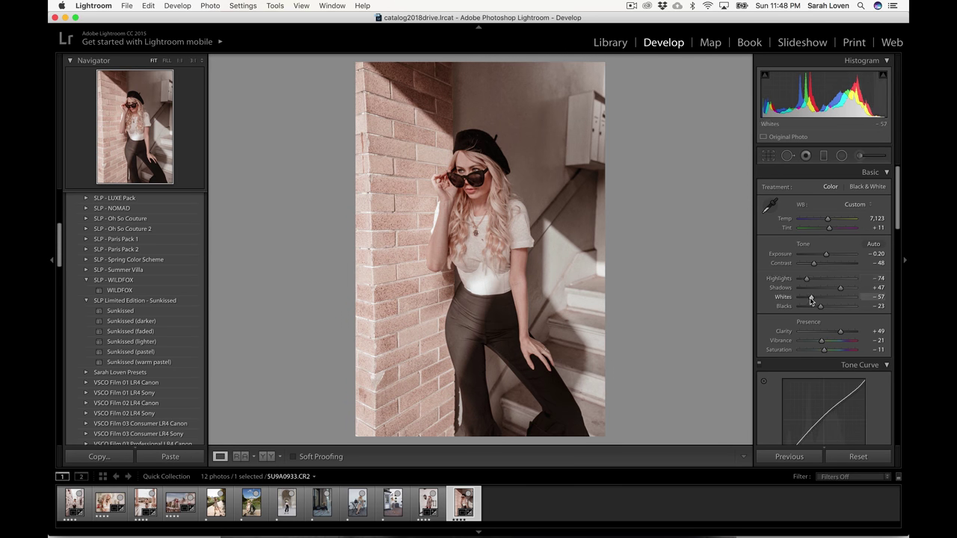
# Toggle Grain Amount to 0 and back, settling at Amount 37 and Size 49
pyautogui.scroll(-15, 815, 296)
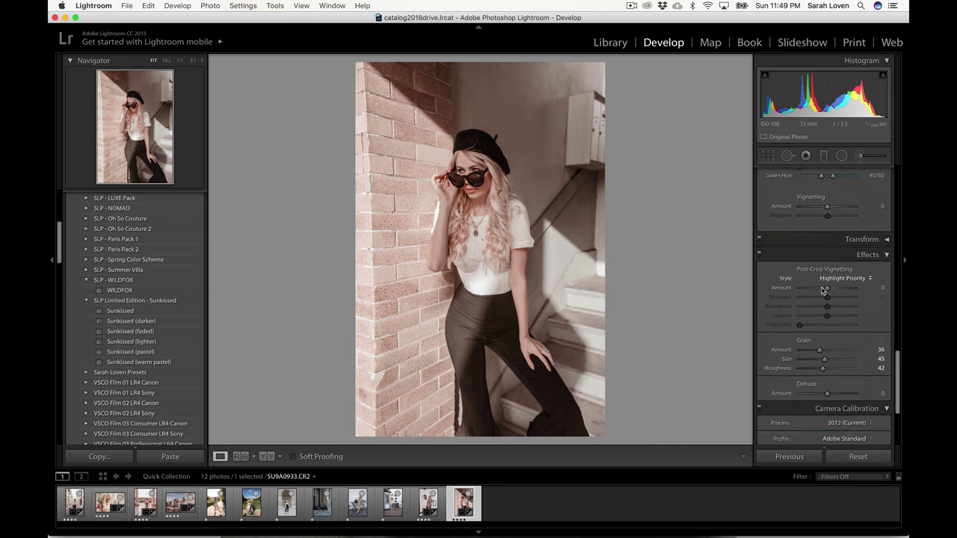
pyautogui.scroll(4, 821, 290)
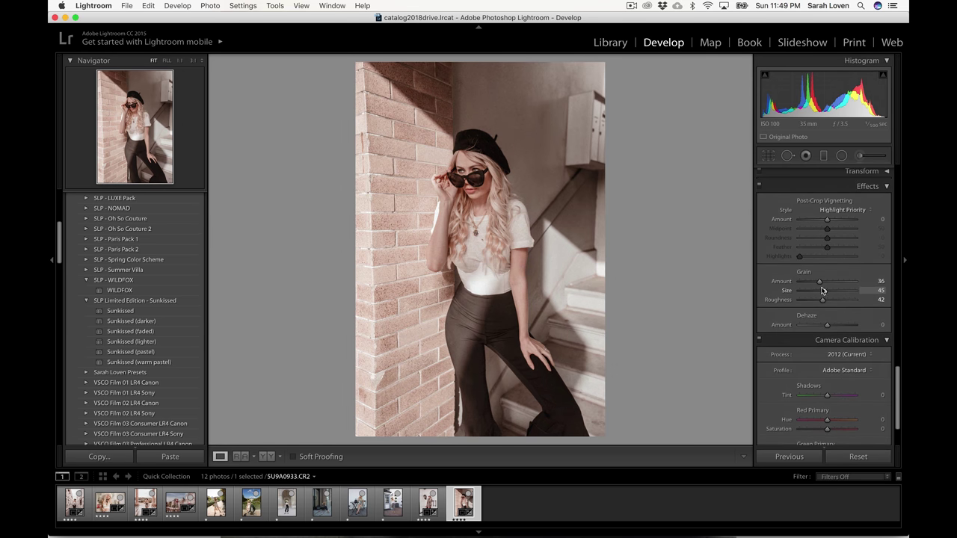
pyautogui.moveTo(819, 283); pyautogui.dragTo(785, 284)
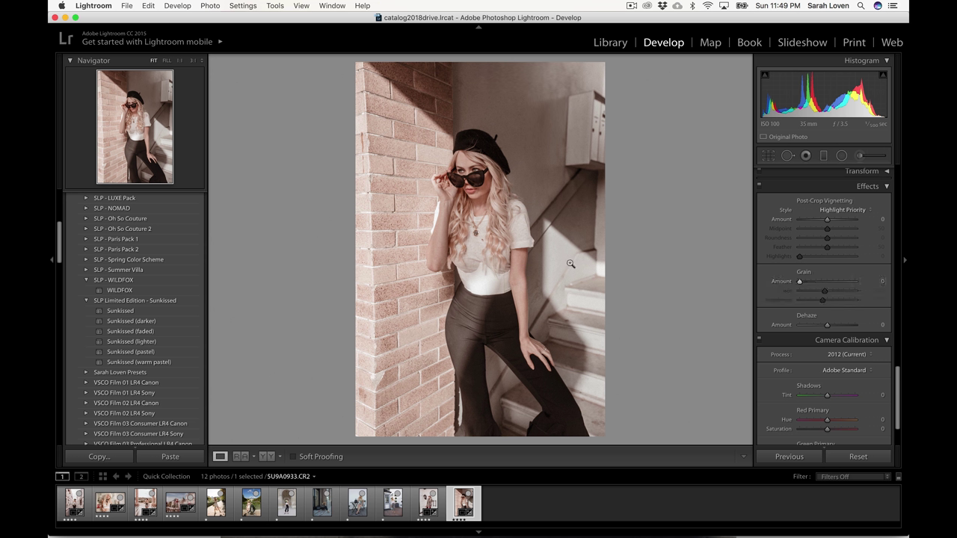
pyautogui.moveTo(799, 282); pyautogui.dragTo(820, 287)
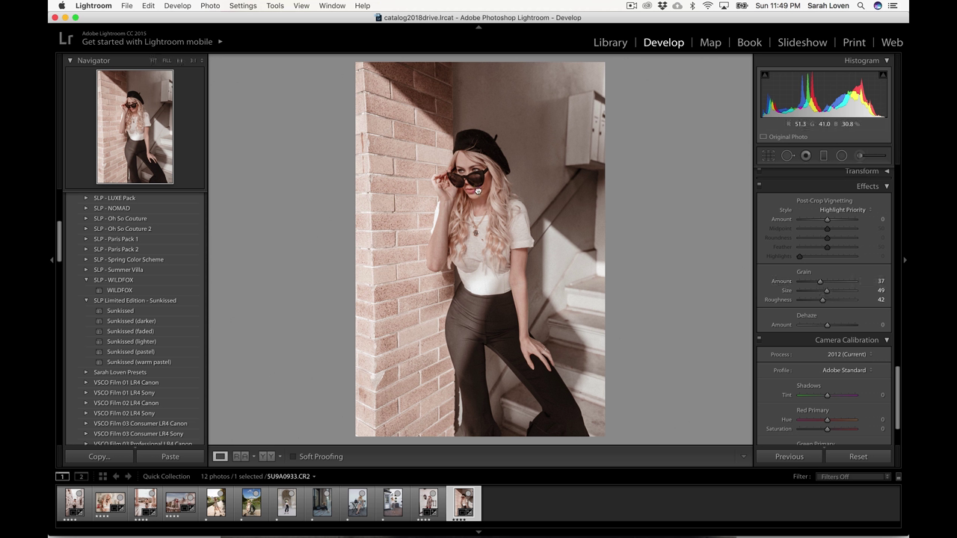
# Inspect the grain at 1:1 on the face and hat, then return to the fitted view
pyautogui.click(477, 190)
pyautogui.moveTo(477, 190); pyautogui.dragTo(486, 235)
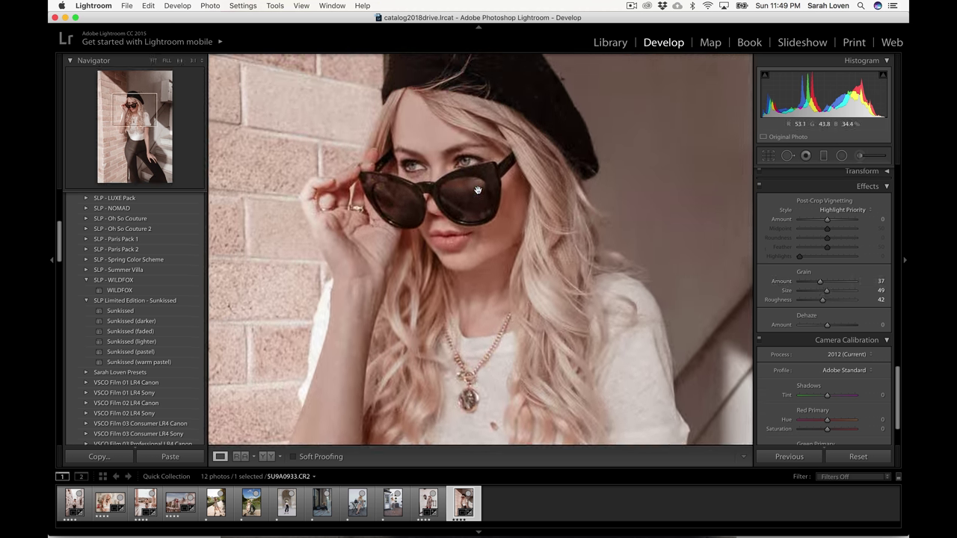
pyautogui.click(492, 229)
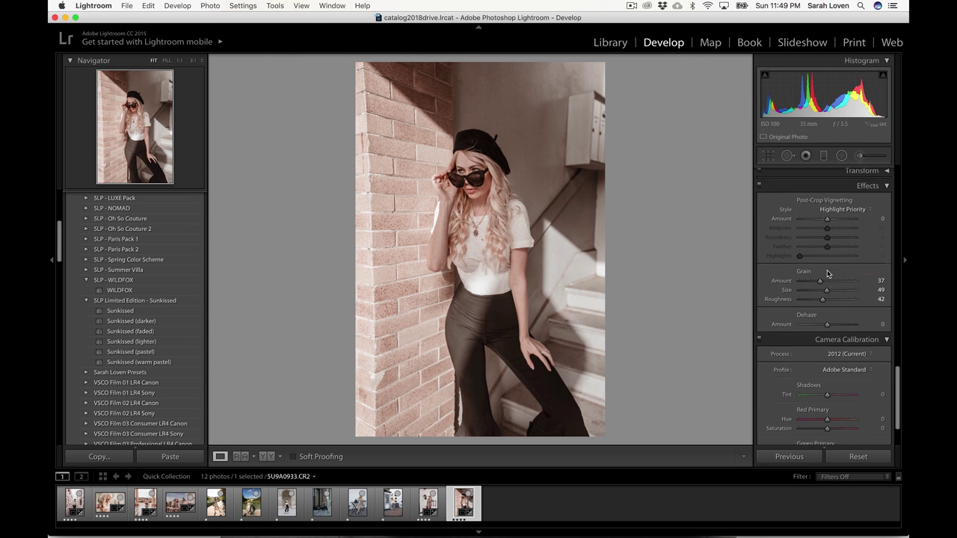
pyautogui.scroll(-4, 835, 340)
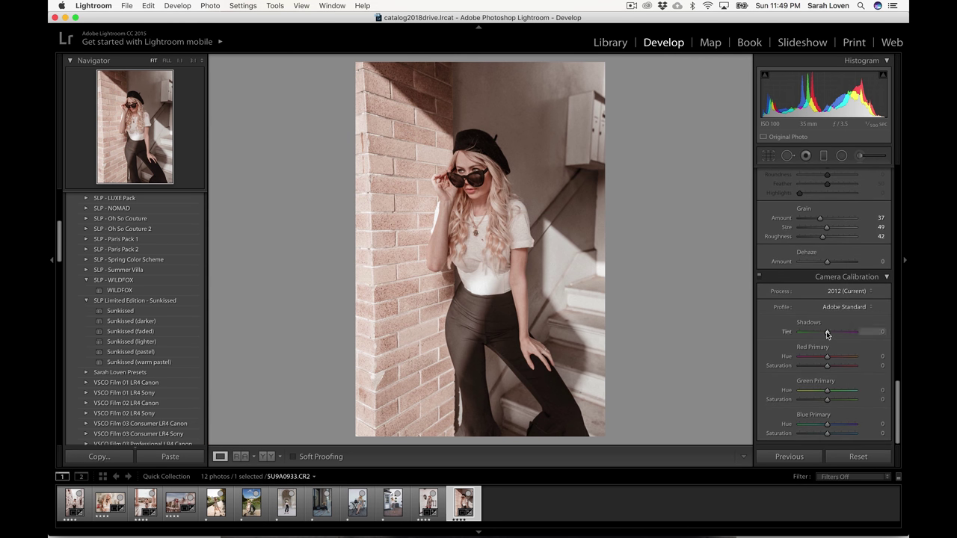
# Set calibration Shadows Tint to +7 and adjust the primaries, then bring Highlights to -88
pyautogui.moveTo(827, 335); pyautogui.dragTo(829, 336)
pyautogui.moveTo(826, 359); pyautogui.dragTo(830, 434)
pyautogui.press('\\')
pyautogui.press('\\')
pyautogui.press('\\')
pyautogui.press('\\')
pyautogui.press('\\')
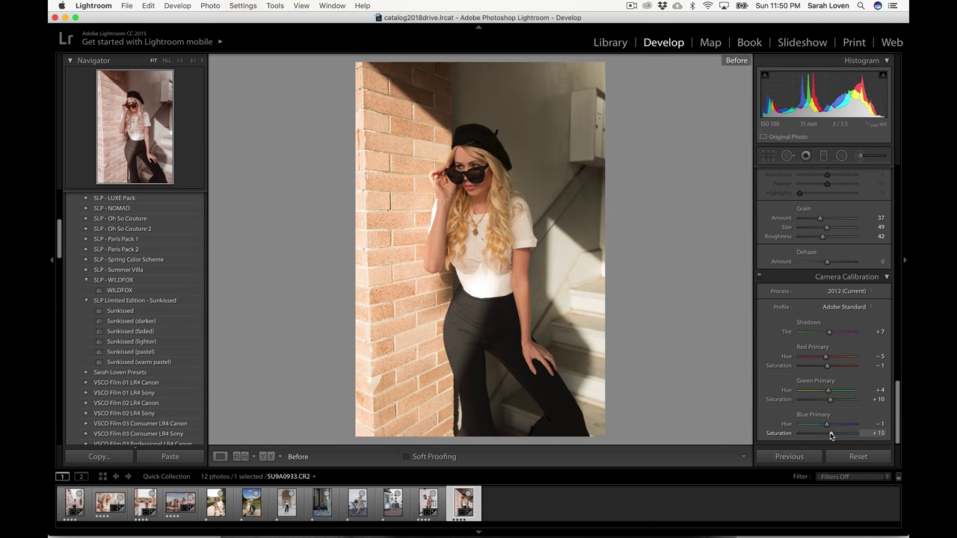
pyautogui.press('\\')
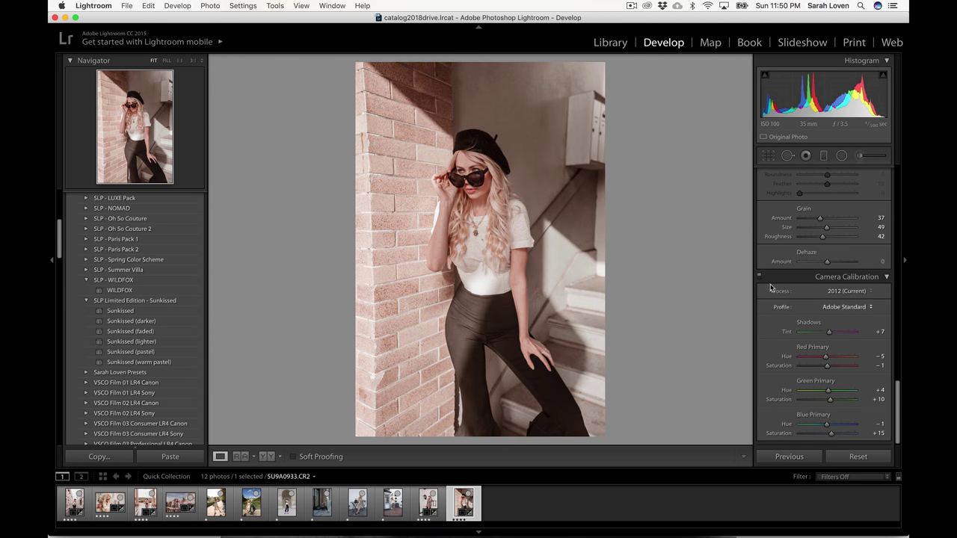
pyautogui.scroll(10, 822, 299)
pyautogui.moveTo(811, 282); pyautogui.dragTo(804, 281)
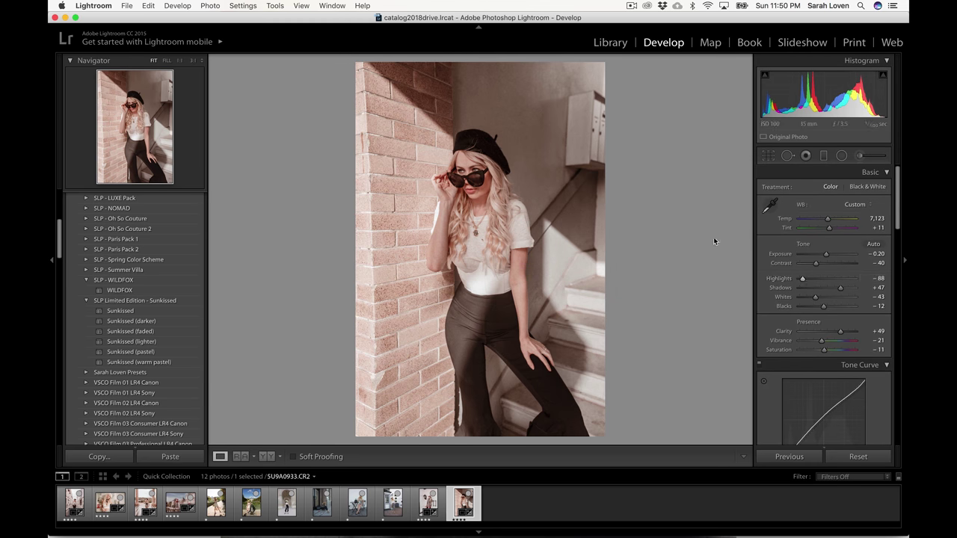